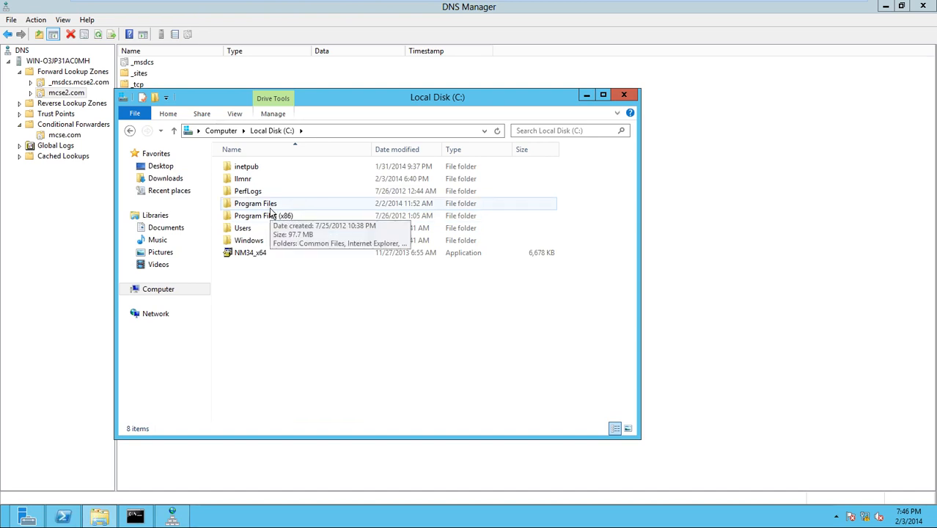
- Browse File Explorer to C:\Windows\System32\dns to view the folder that holds the zone files
{"action": "double_click", "coordinate": [253, 240]}
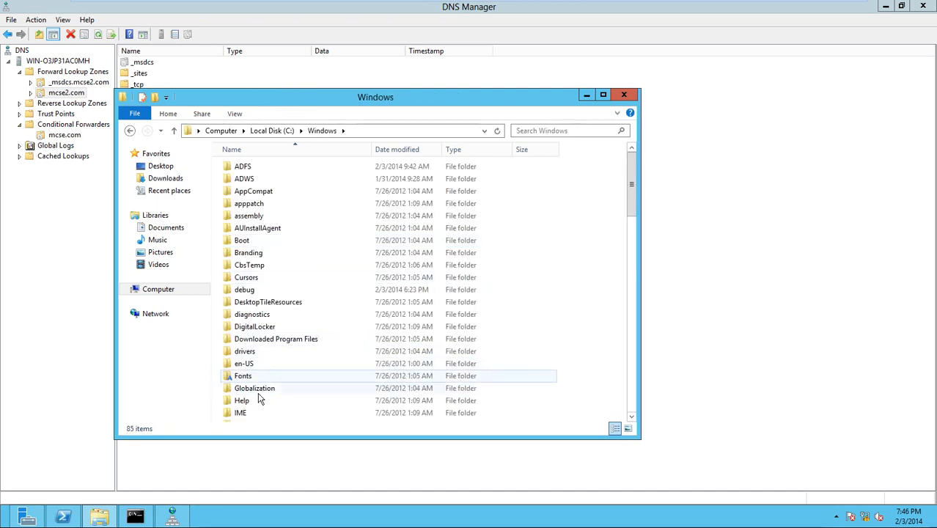
{"action": "scroll", "coordinate": [251, 377], "scroll_direction": "down", "scroll_amount": 3}
{"action": "scroll", "coordinate": [251, 377], "scroll_direction": "up", "scroll_amount": 3}
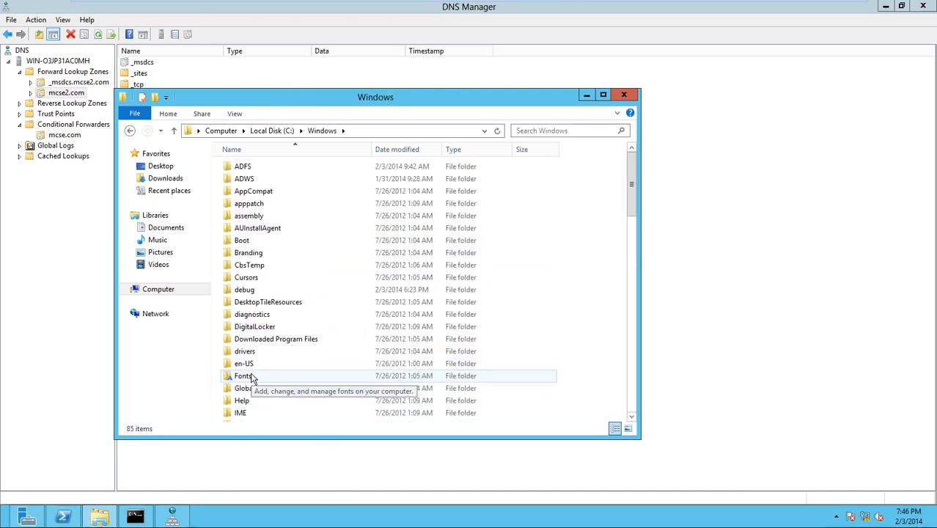
{"action": "scroll", "coordinate": [252, 377], "scroll_direction": "down", "scroll_amount": 9}
{"action": "scroll", "coordinate": [252, 377], "scroll_direction": "down", "scroll_amount": 1}
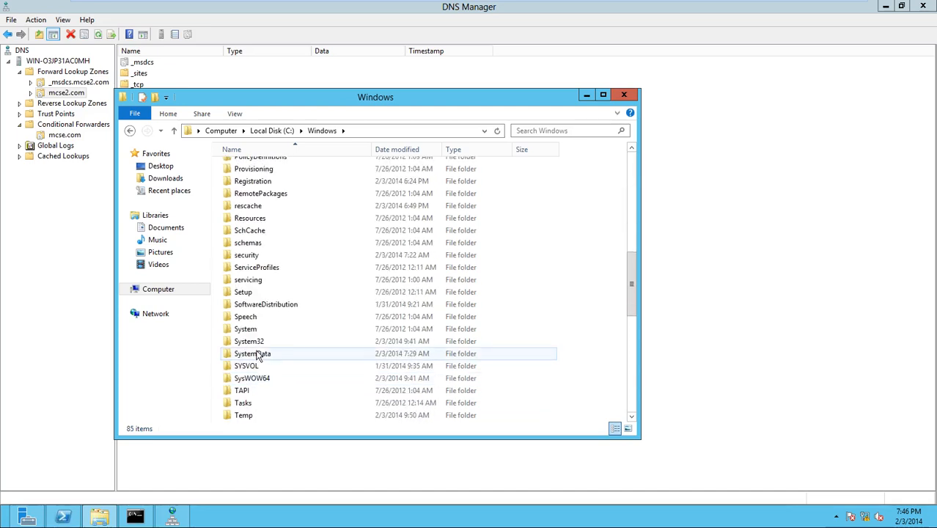
{"action": "double_click", "coordinate": [256, 342]}
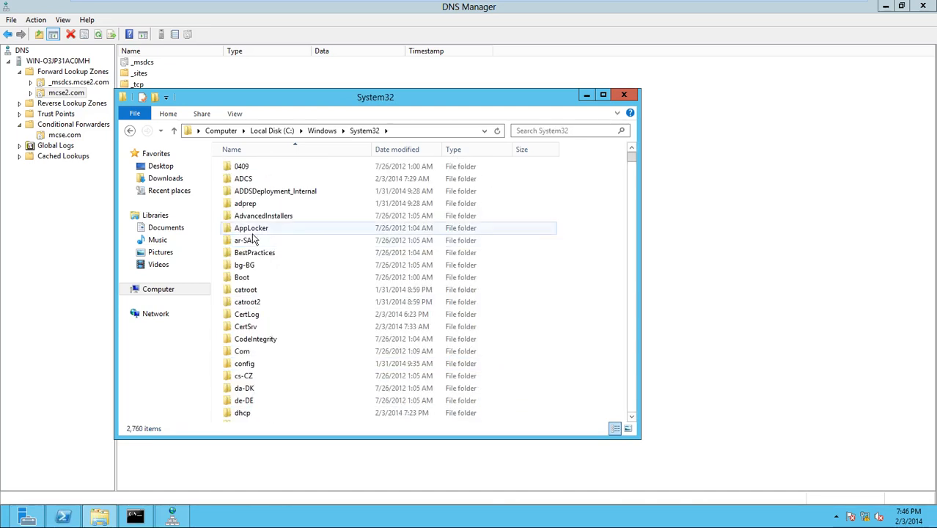
{"action": "scroll", "coordinate": [253, 400], "scroll_direction": "down", "scroll_amount": 2}
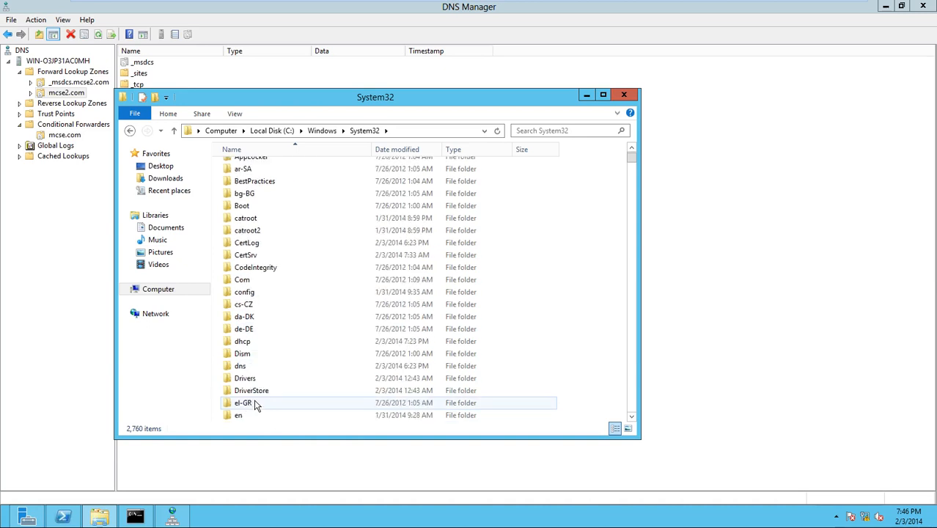
{"action": "double_click", "coordinate": [241, 367]}
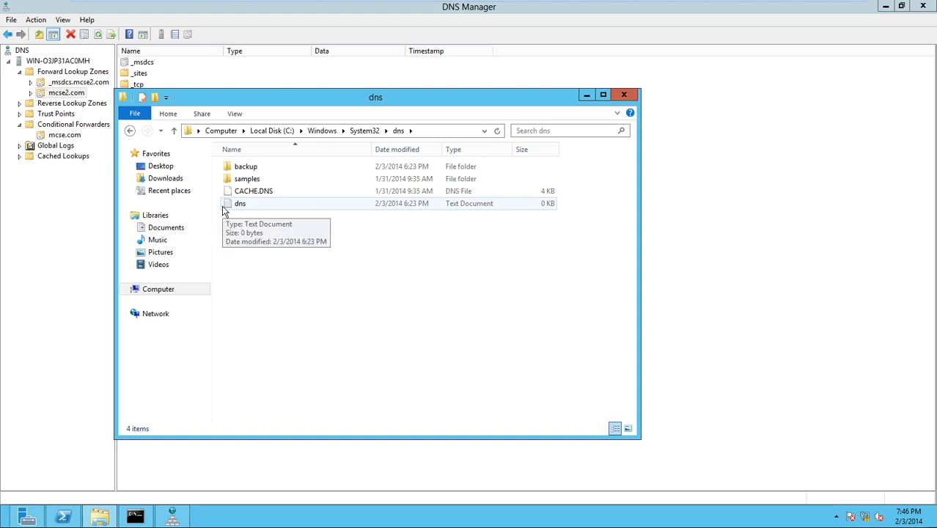
- Start a new forward lookup zone and choose Primary zone without Active Directory storage
{"action": "left_click", "coordinate": [83, 73]}
{"action": "right_click", "coordinate": [84, 73]}
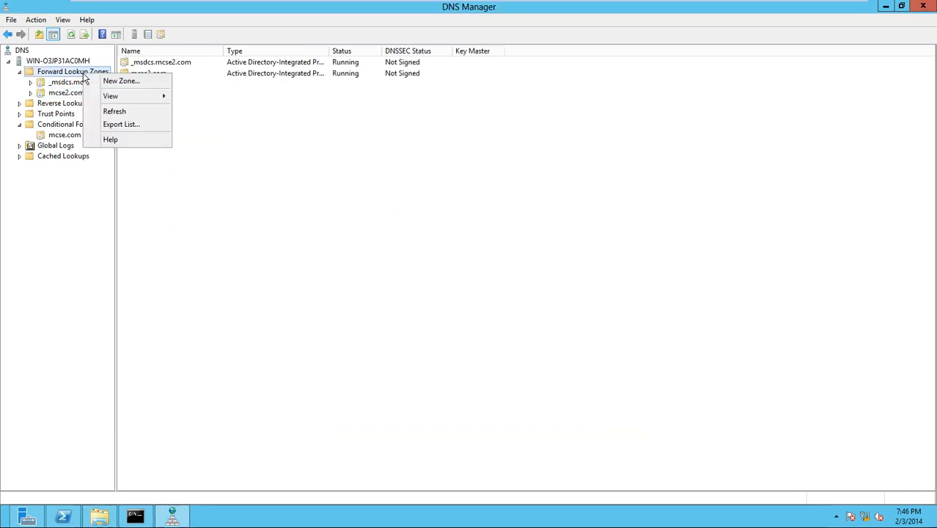
{"action": "left_click", "coordinate": [94, 82]}
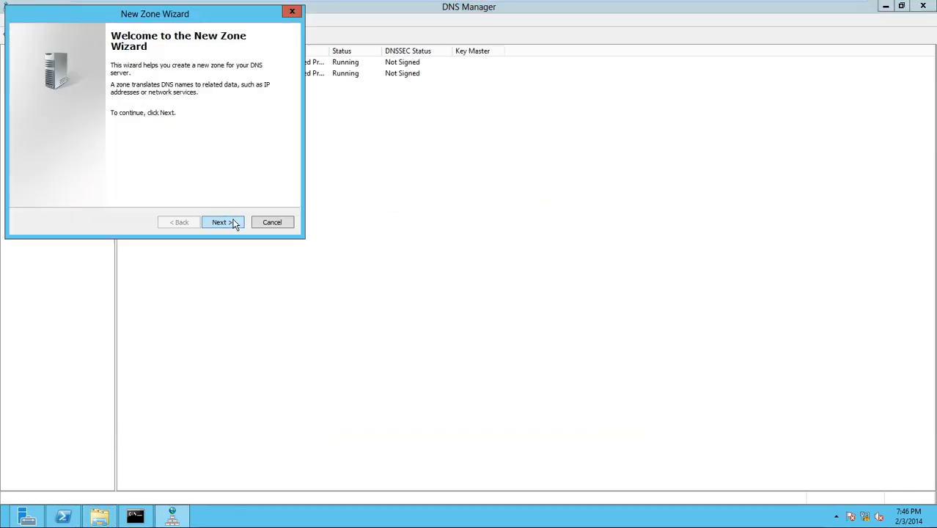
{"action": "left_click", "coordinate": [233, 223]}
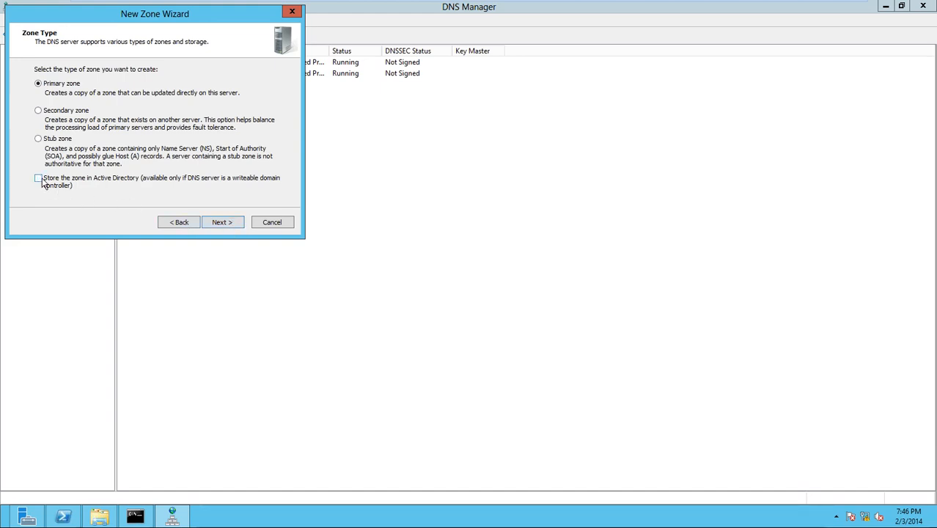
{"action": "left_click", "coordinate": [55, 110]}
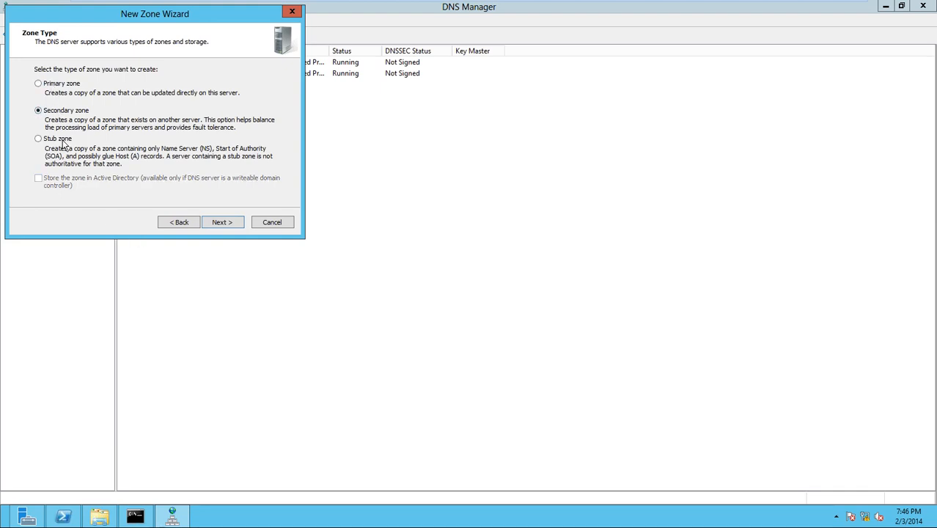
{"action": "left_click", "coordinate": [62, 140]}
{"action": "left_click", "coordinate": [59, 84]}
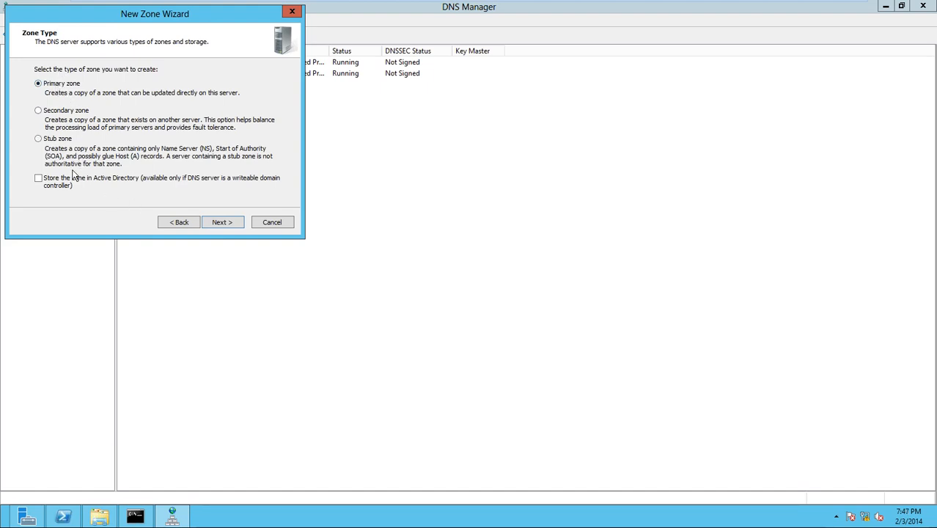
{"action": "left_click", "coordinate": [41, 181]}
{"action": "left_click", "coordinate": [40, 180]}
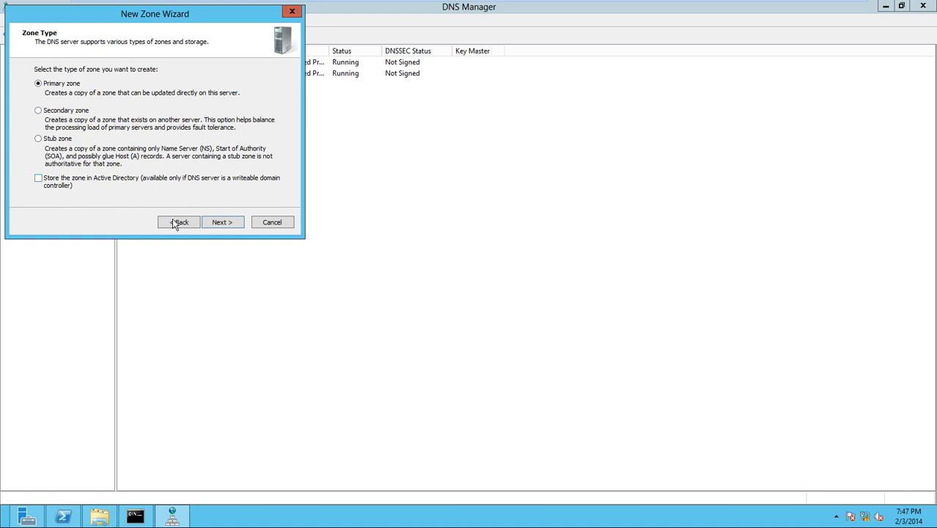
- Name the zone abc.com, keep the abc.com.dns file, disallow dynamic updates, and finish
{"action": "left_click", "coordinate": [214, 223]}
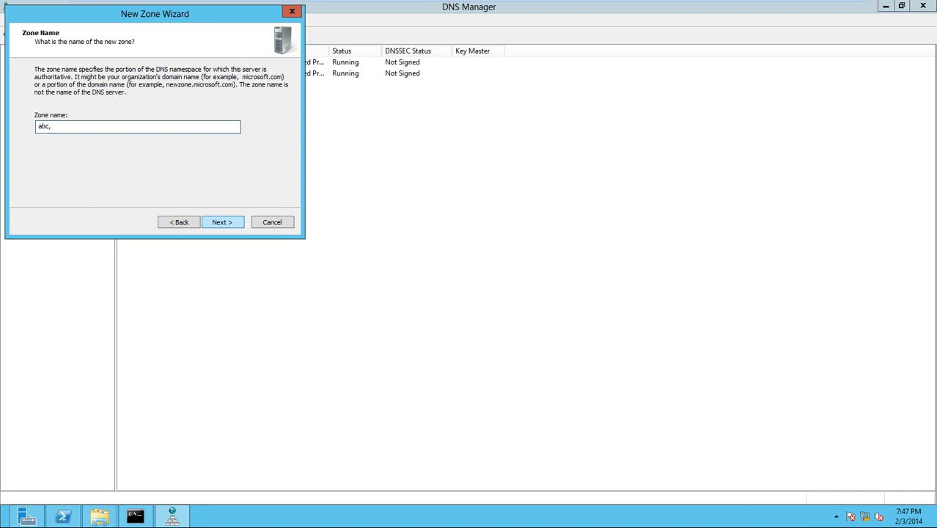
{"action": "type", "text": "abc,.com"}
{"action": "left_click", "coordinate": [225, 222]}
{"action": "left_click", "coordinate": [221, 223]}
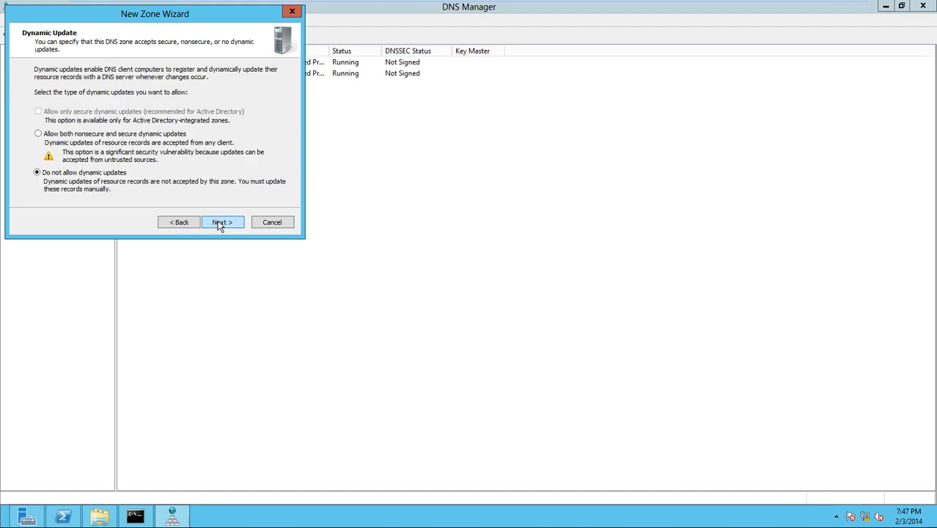
{"action": "left_click", "coordinate": [219, 225]}
{"action": "left_click", "coordinate": [220, 224]}
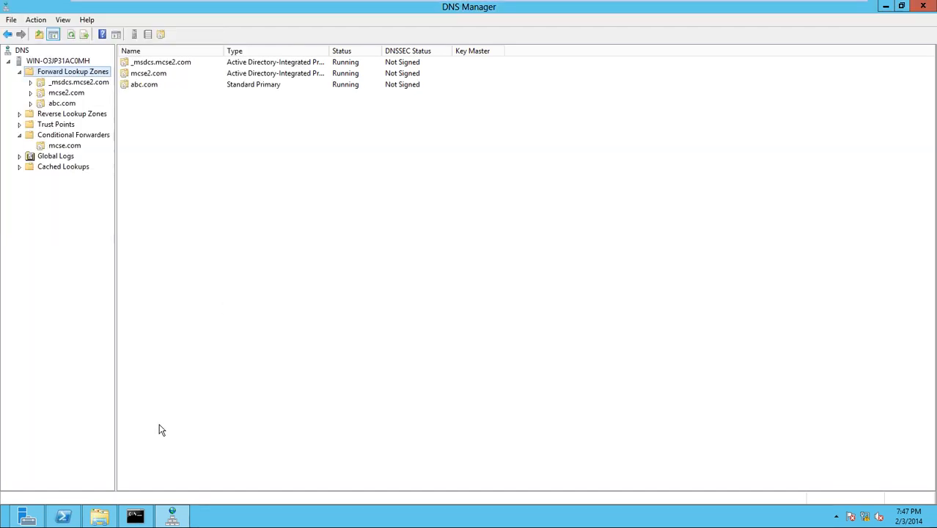
{"action": "left_click", "coordinate": [101, 517]}
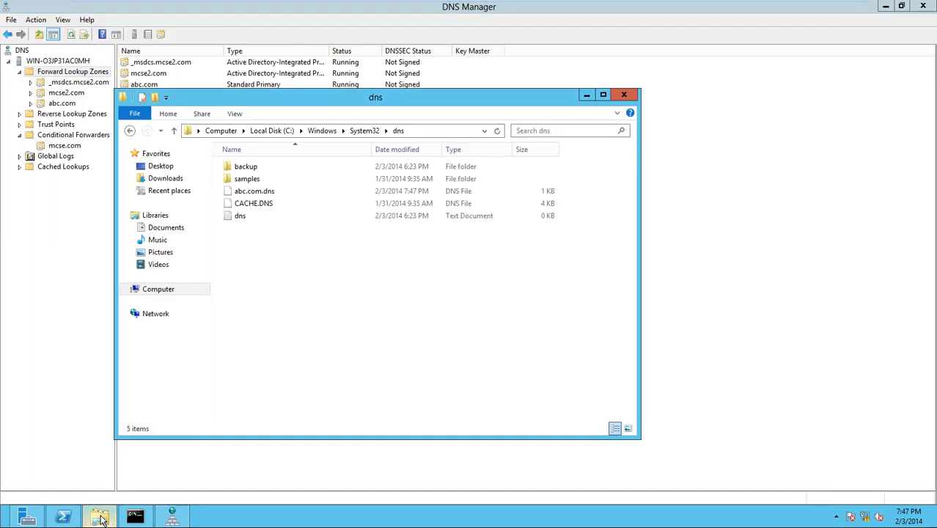
{"action": "left_click", "coordinate": [258, 192]}
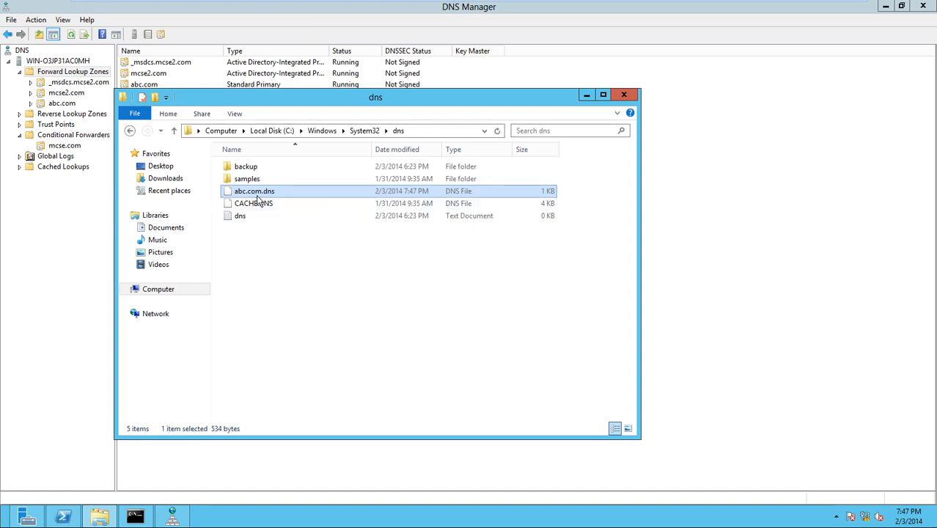
{"action": "left_click", "coordinate": [85, 279]}
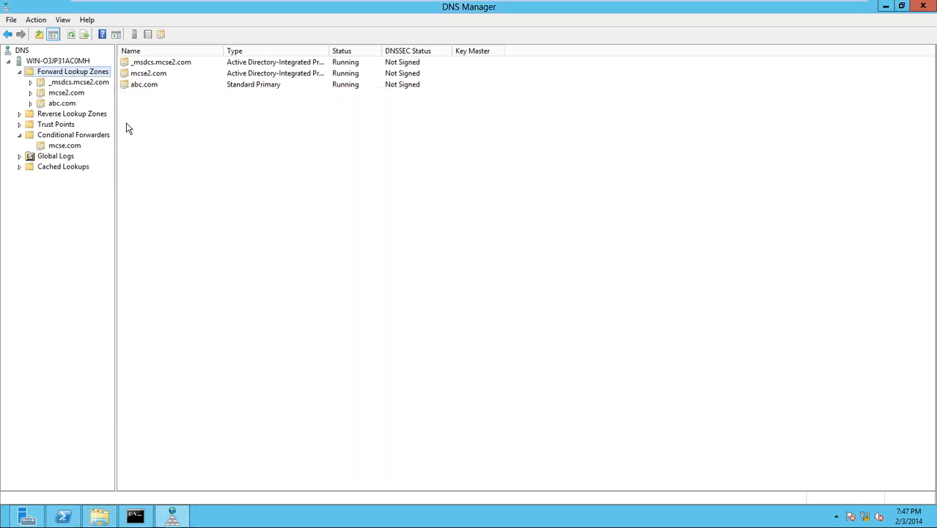
- Change abc.com's zone type to Active Directory-integrated in its Properties, then switch to the ms 2012 VM
{"action": "left_click", "coordinate": [73, 106]}
{"action": "right_click", "coordinate": [73, 107]}
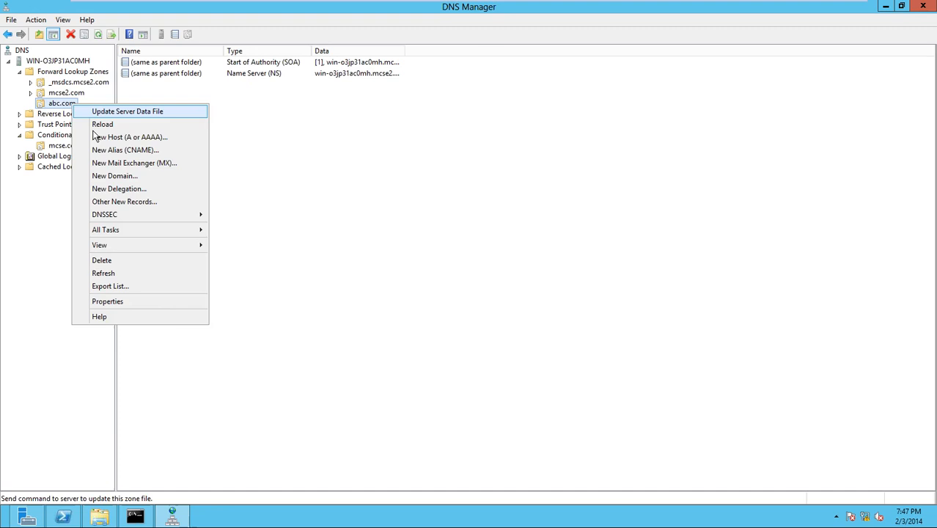
{"action": "left_click", "coordinate": [122, 304]}
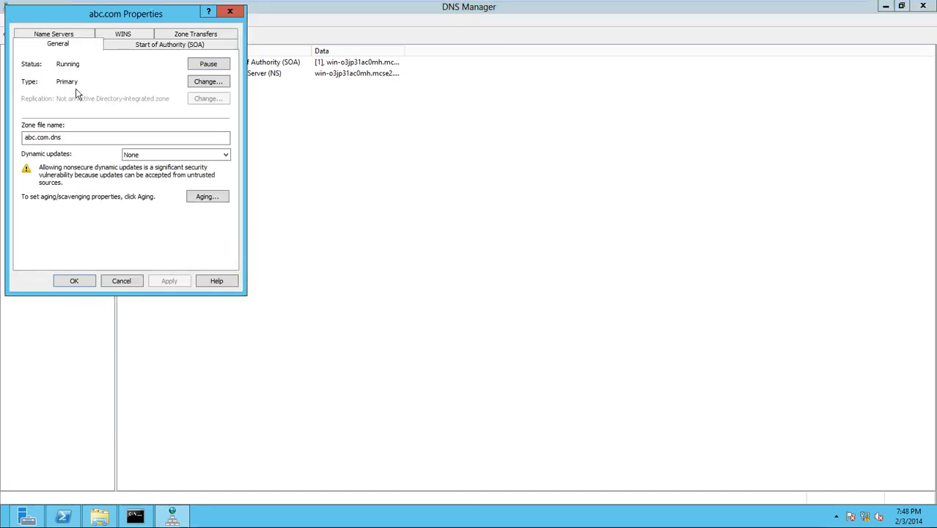
{"action": "left_click", "coordinate": [206, 82]}
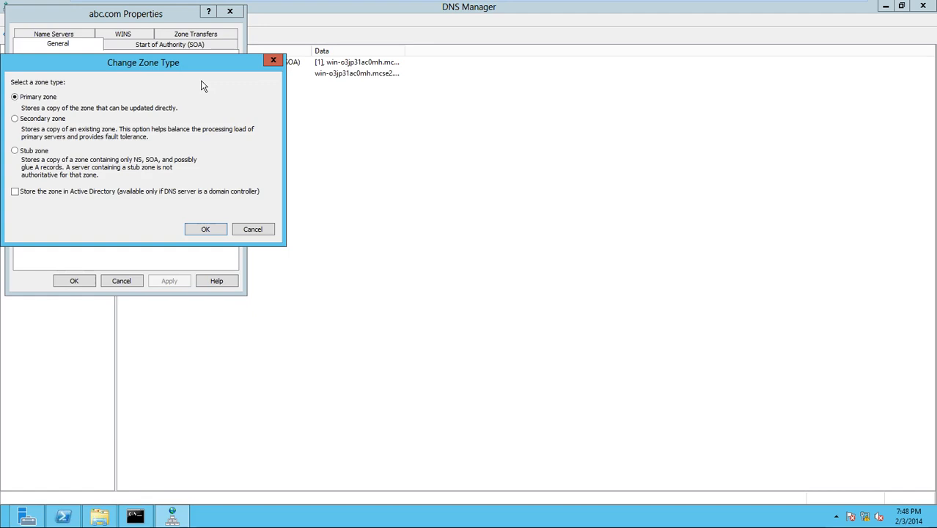
{"action": "left_click", "coordinate": [18, 192]}
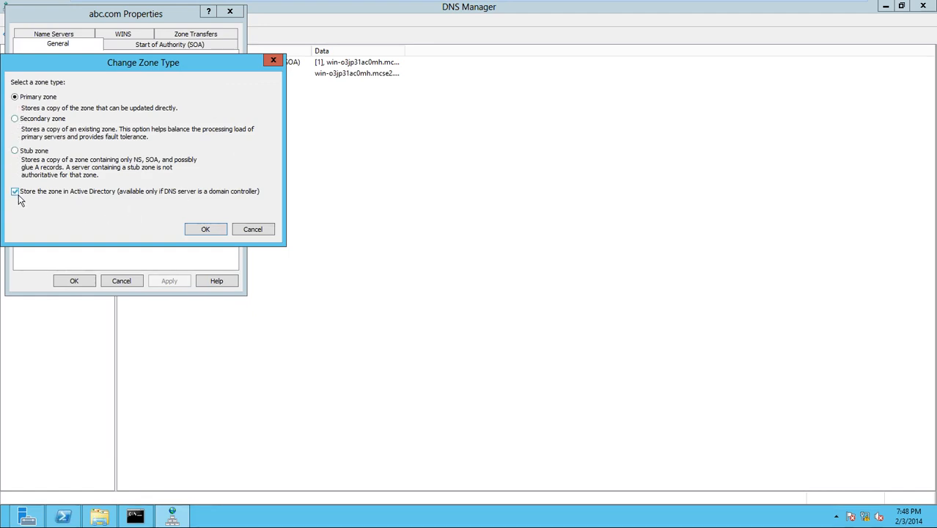
{"action": "left_click", "coordinate": [203, 230]}
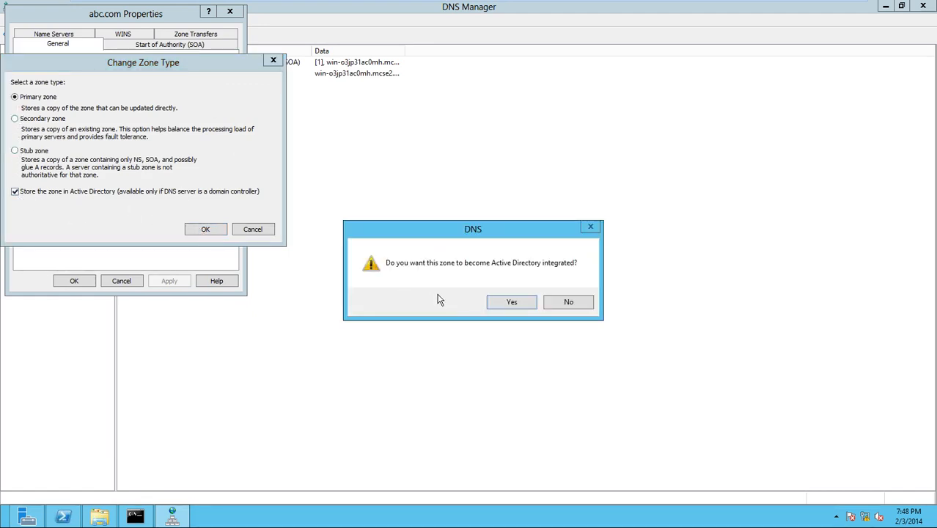
{"action": "left_click", "coordinate": [511, 302]}
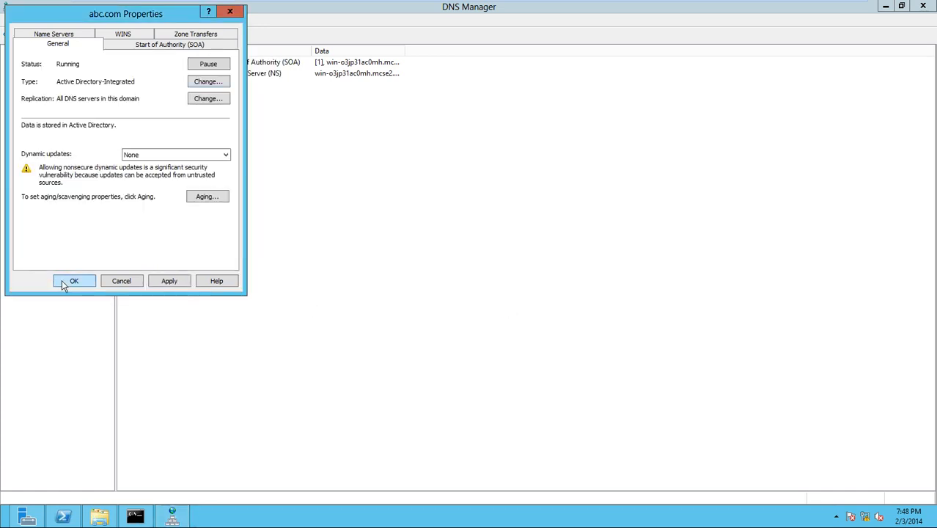
{"action": "key", "text": "Return"}
{"action": "left_click", "coordinate": [107, 518]}
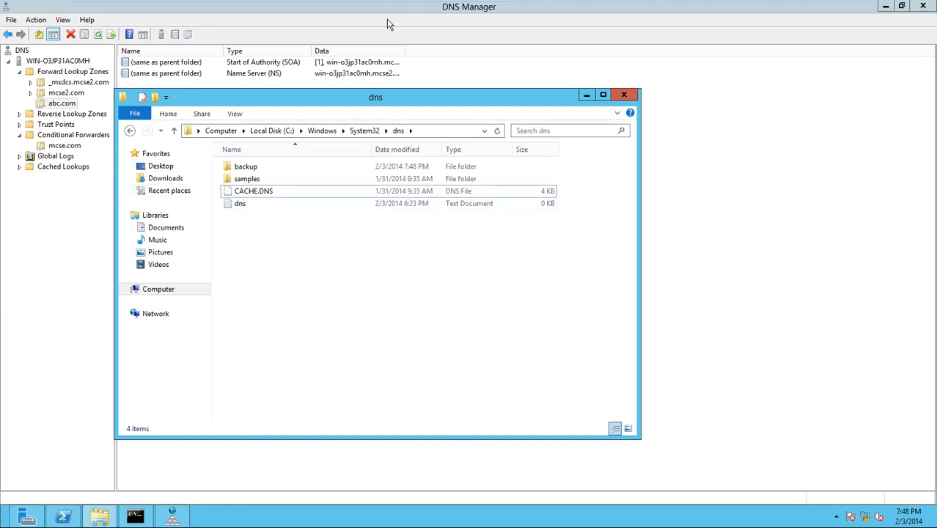
{"action": "left_click", "coordinate": [300, 8]}
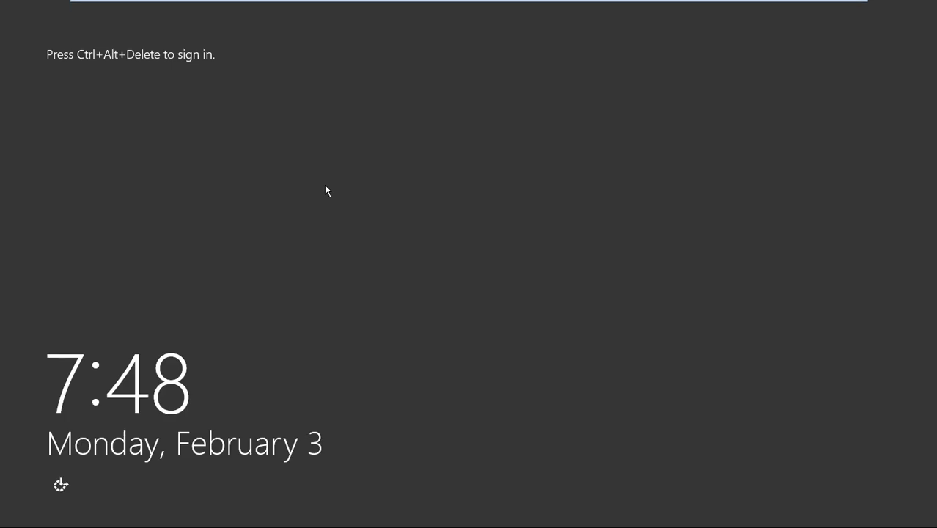
- Sign in to the ms 2012 server as domain administrator, re-entering the password after a failed attempt
{"action": "key", "text": "ctrl+alt+Delete"}
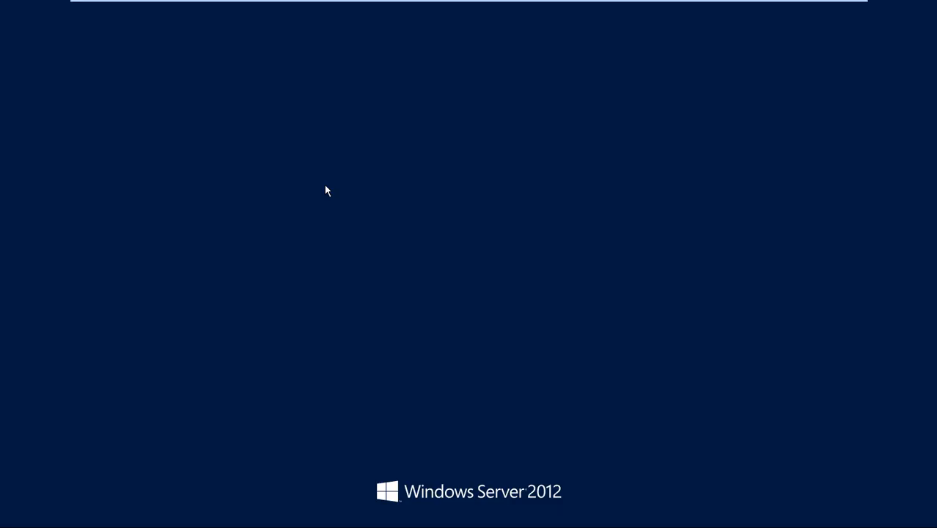
{"action": "type", "text": "Pa$"}
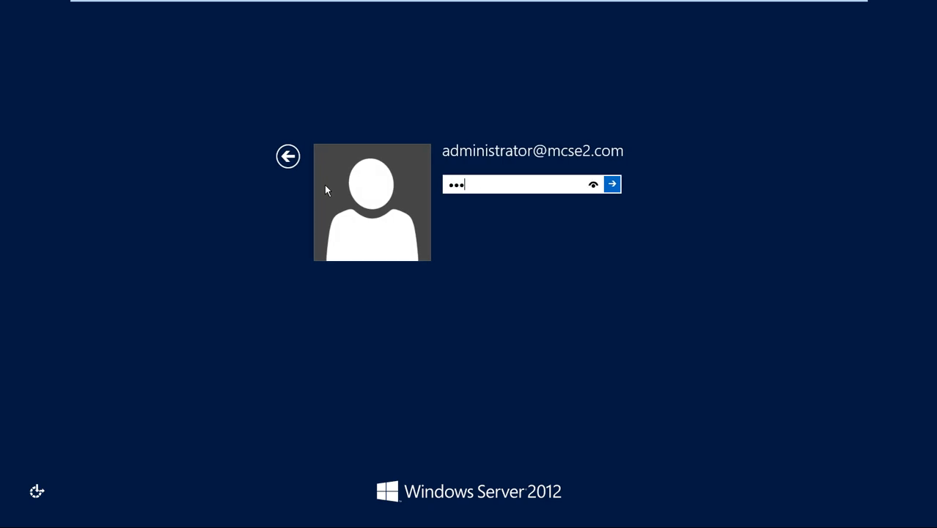
{"action": "type", "text": "$w"}
{"action": "key", "text": "Return"}
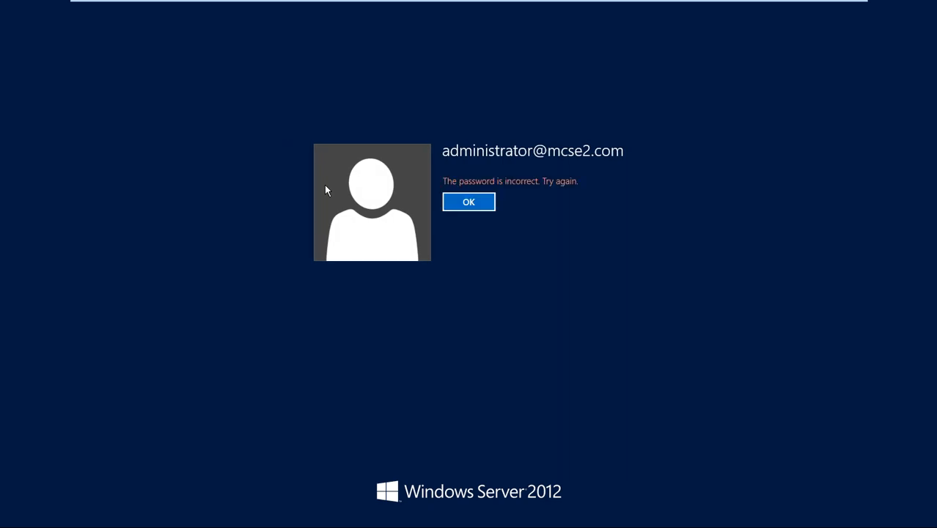
{"action": "key", "text": "Return"}
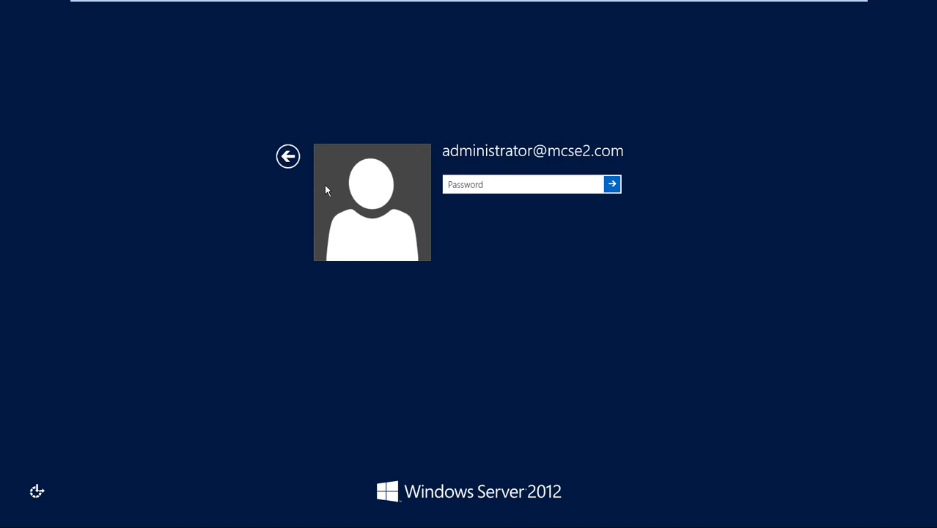
{"action": "type", "text": "Pa$$w0rd"}
{"action": "key", "text": "Return"}
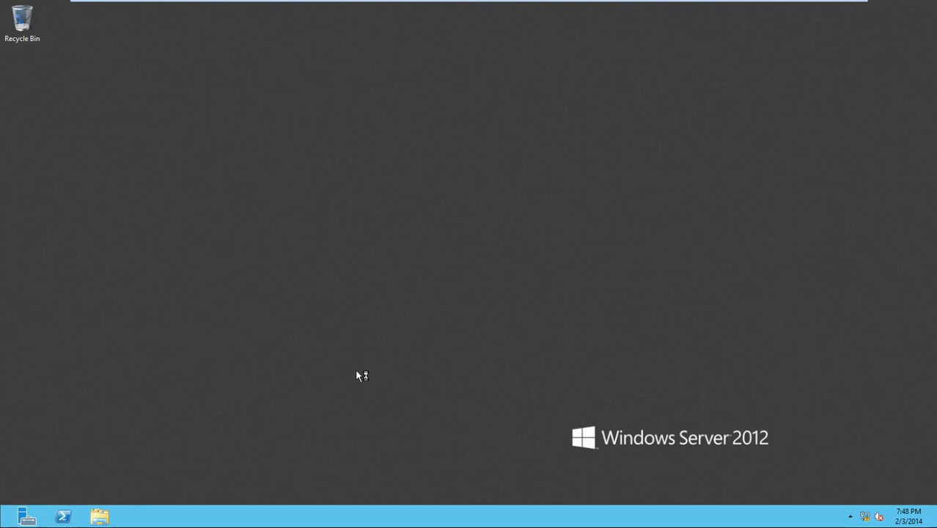
- Switch to the dc 2012 virtual machine and back to ms 2012
{"action": "mouse_move", "coordinate": [352, 3]}
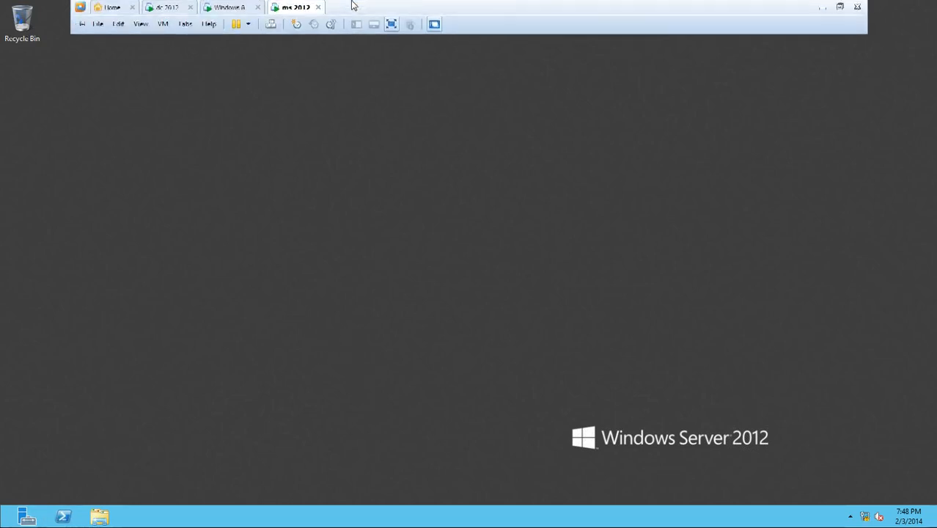
{"action": "left_click", "coordinate": [176, 12]}
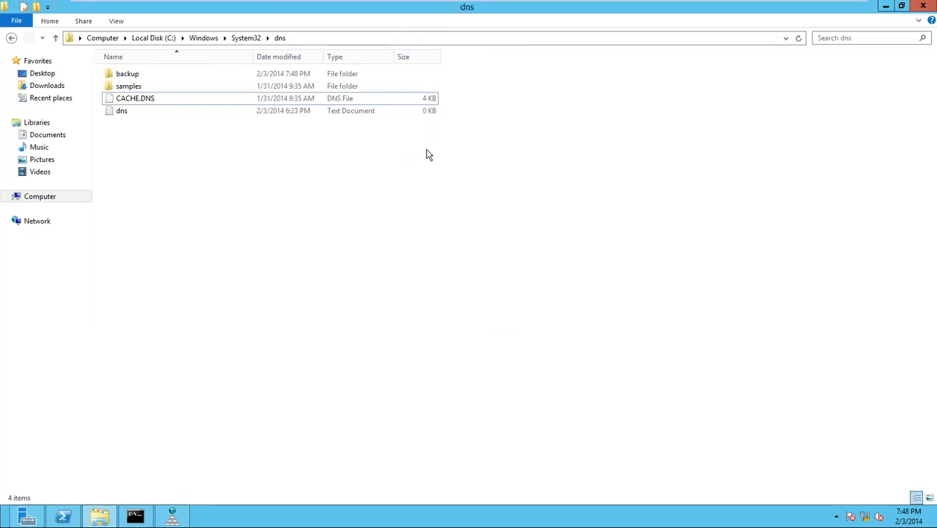
{"action": "mouse_move", "coordinate": [316, 3]}
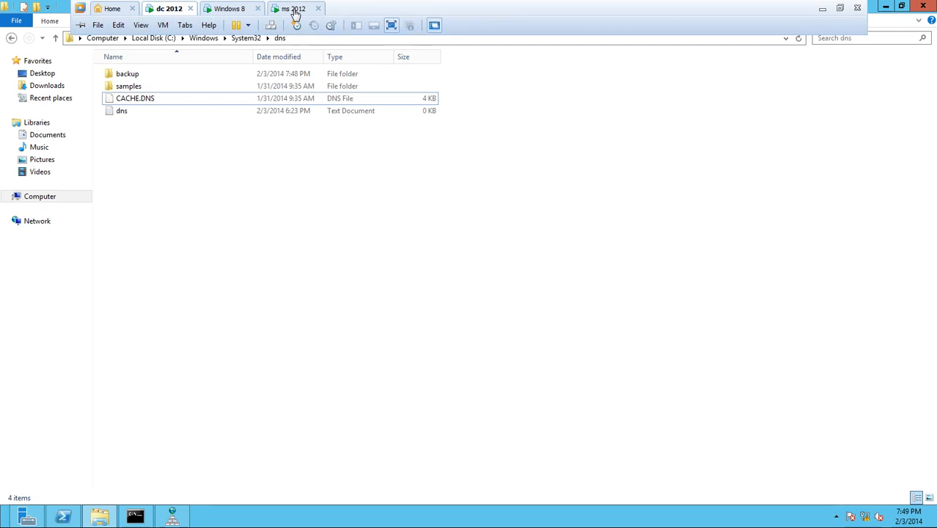
{"action": "left_click", "coordinate": [296, 14]}
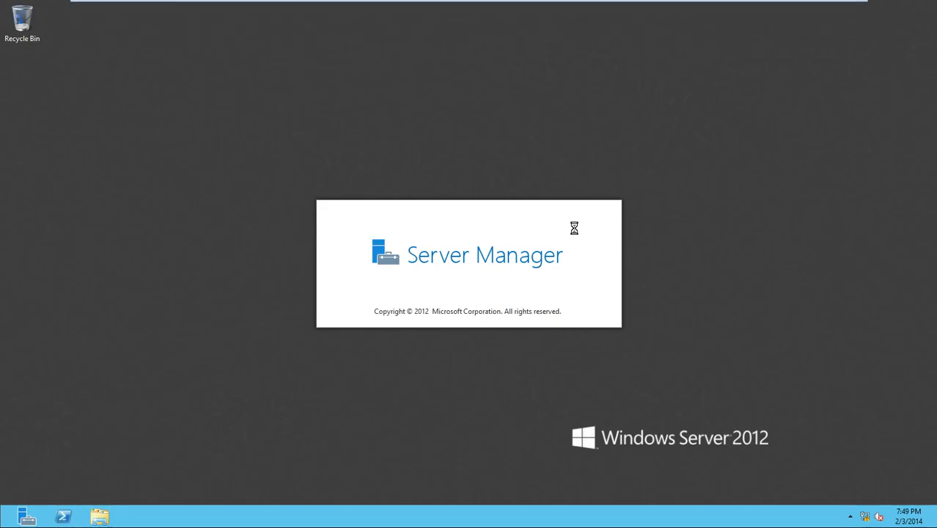
- Open Network and Sharing Center from the network tray, then leave VMware for the zone types slide
{"action": "right_click", "coordinate": [865, 519]}
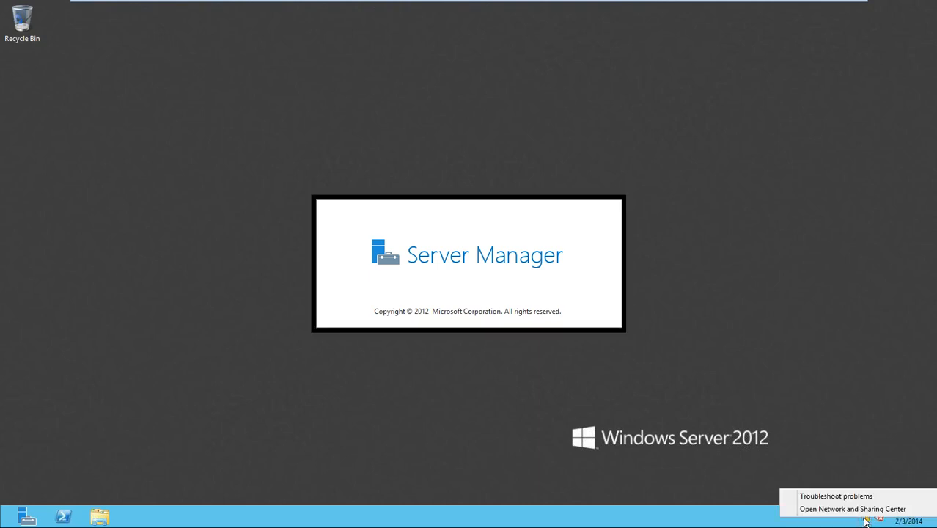
{"action": "left_click", "coordinate": [863, 511]}
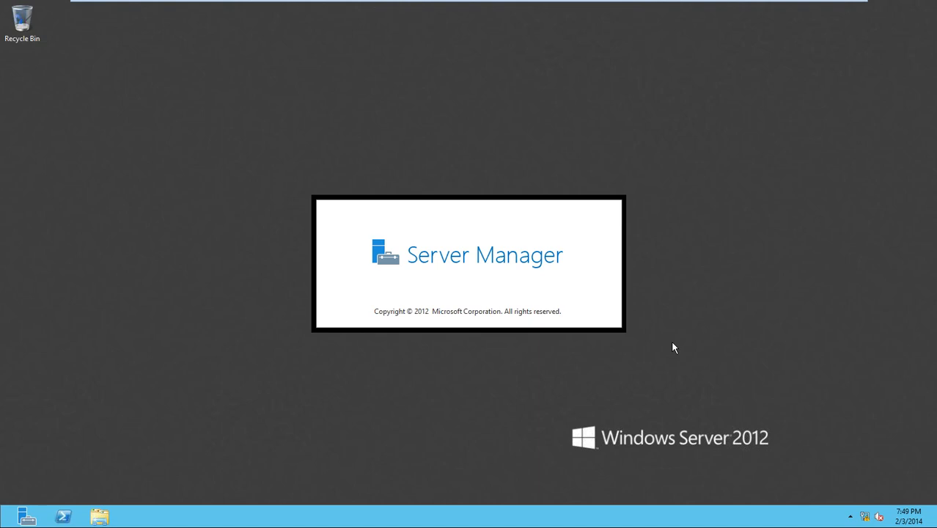
{"action": "mouse_move", "coordinate": [847, 5]}
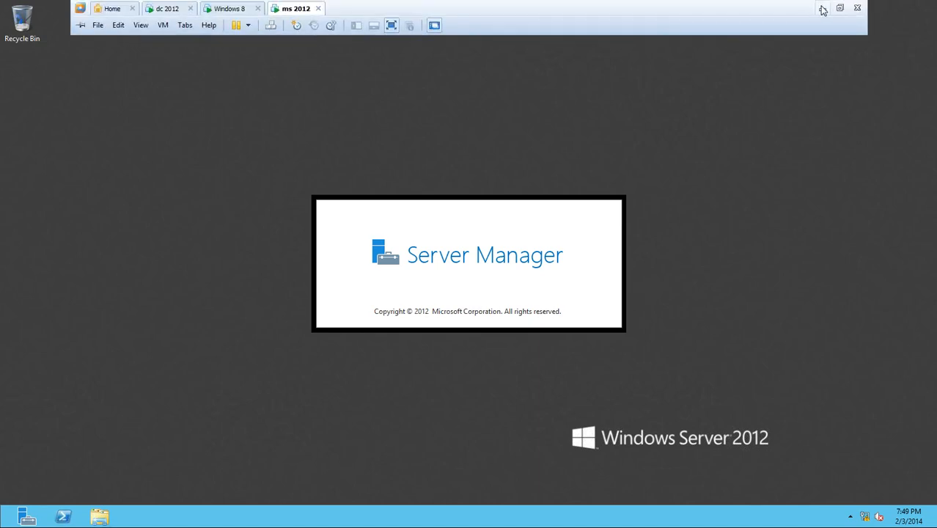
{"action": "left_click", "coordinate": [816, 15]}
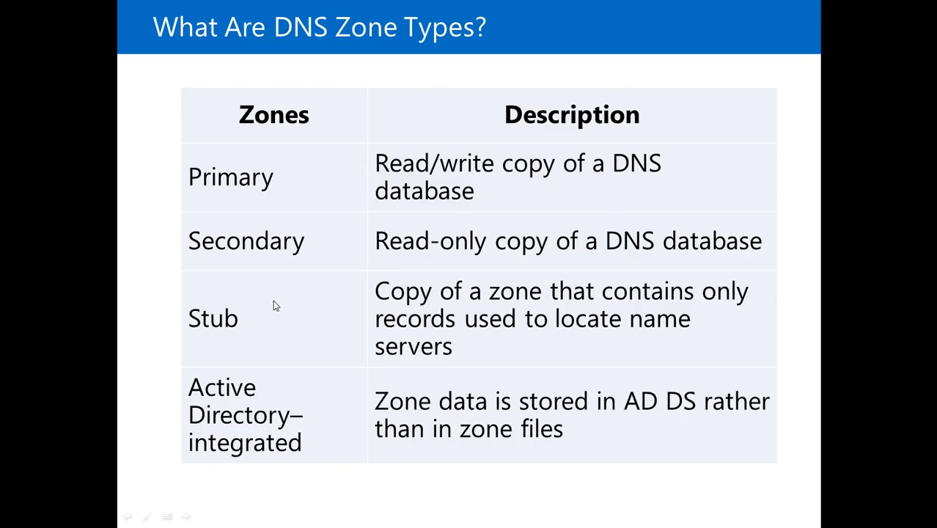
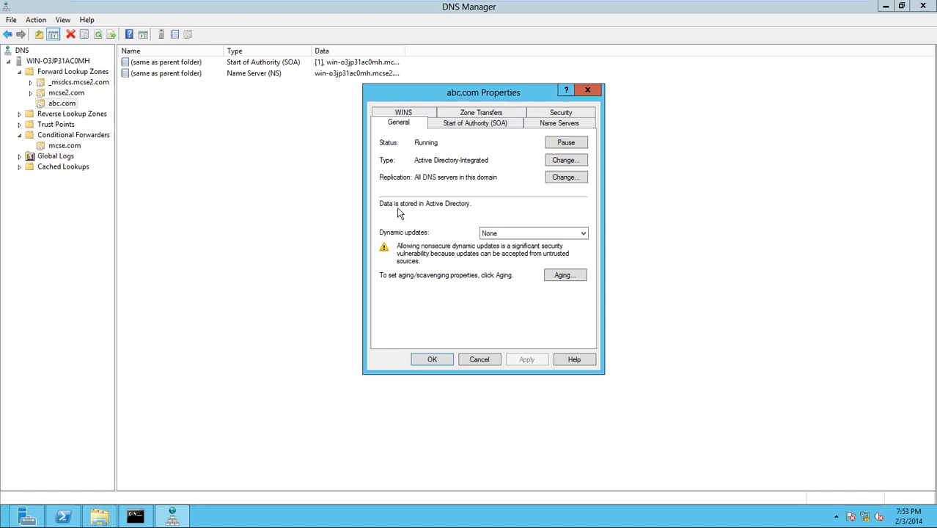
- Try abc.com's dynamic update options, leaving them on Secure only
{"action": "left_click", "coordinate": [580, 234]}
{"action": "left_click", "coordinate": [488, 260]}
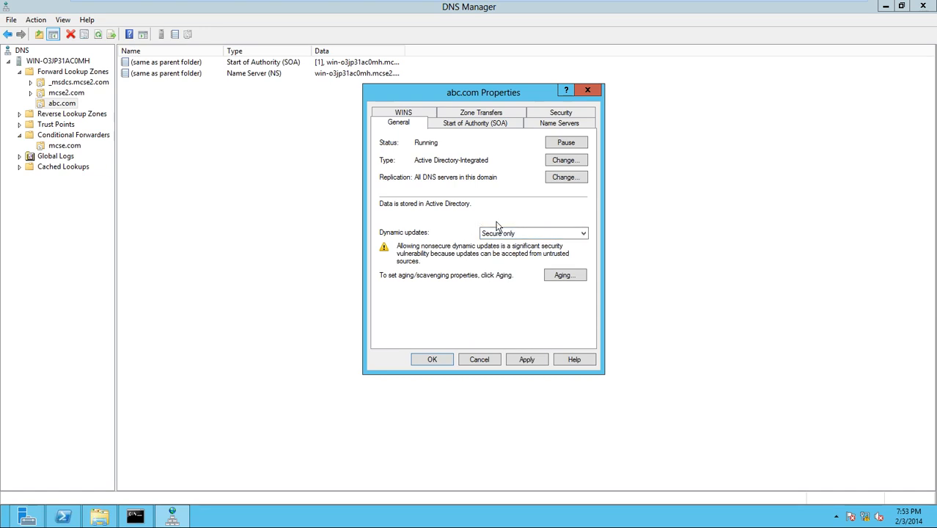
{"action": "left_click", "coordinate": [583, 234]}
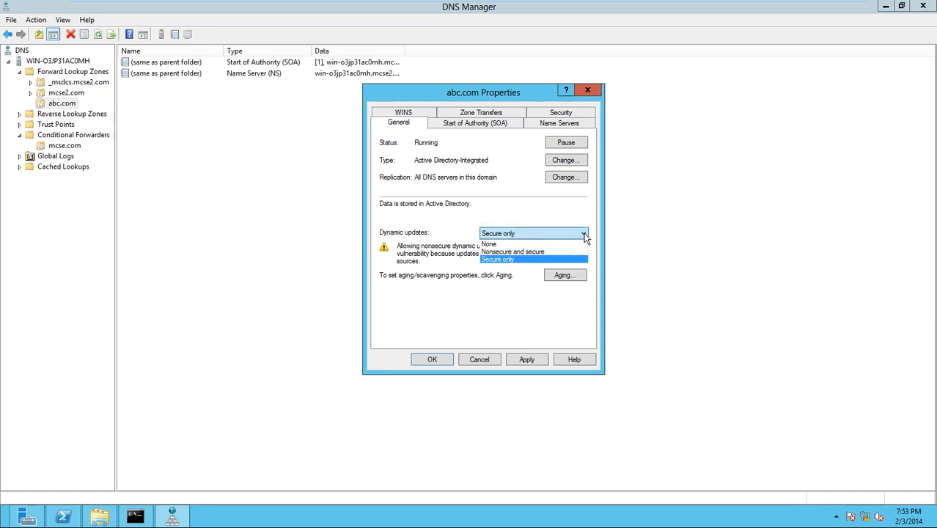
{"action": "left_click", "coordinate": [522, 252]}
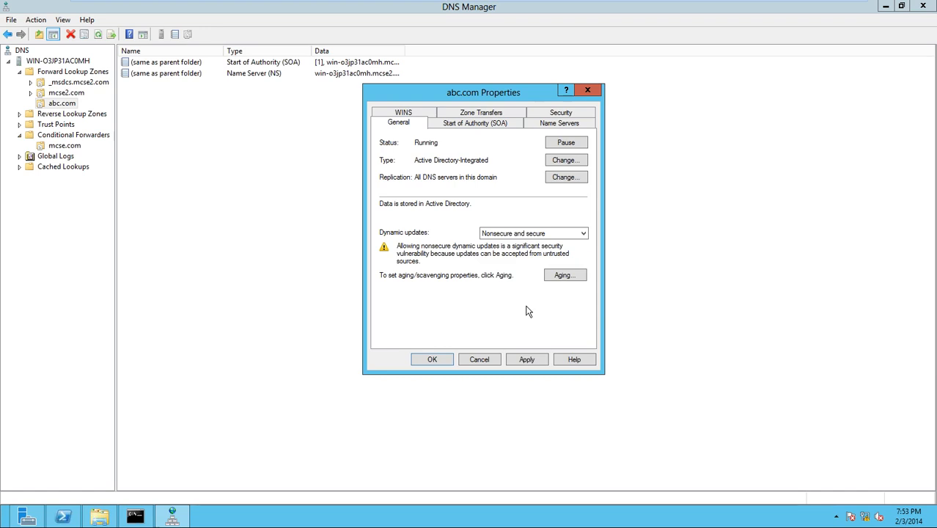
{"action": "mouse_move", "coordinate": [762, 12]}
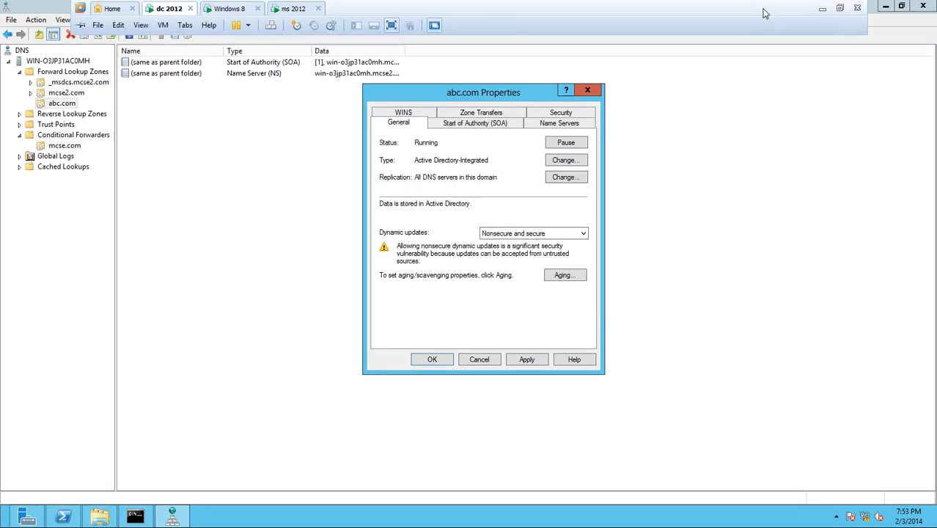
{"action": "left_click", "coordinate": [582, 233]}
{"action": "left_click", "coordinate": [498, 260]}
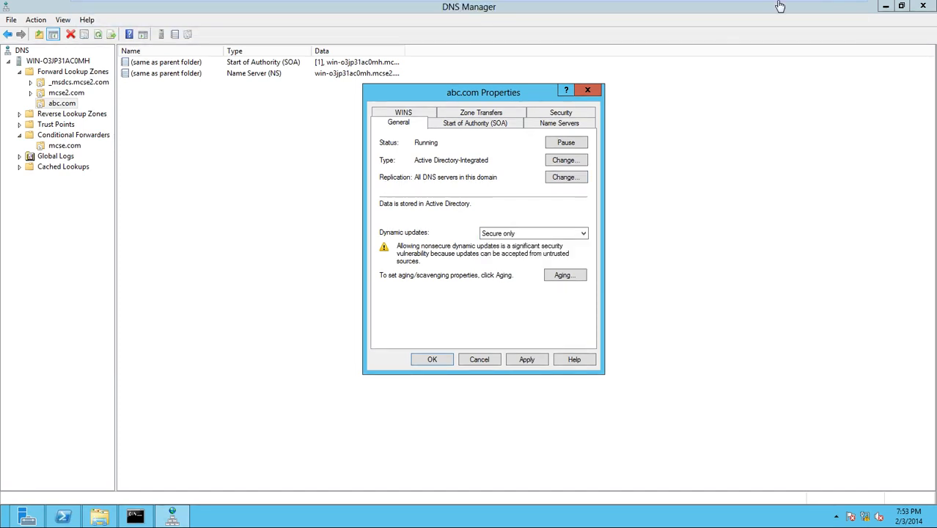
{"action": "left_click", "coordinate": [824, 8]}
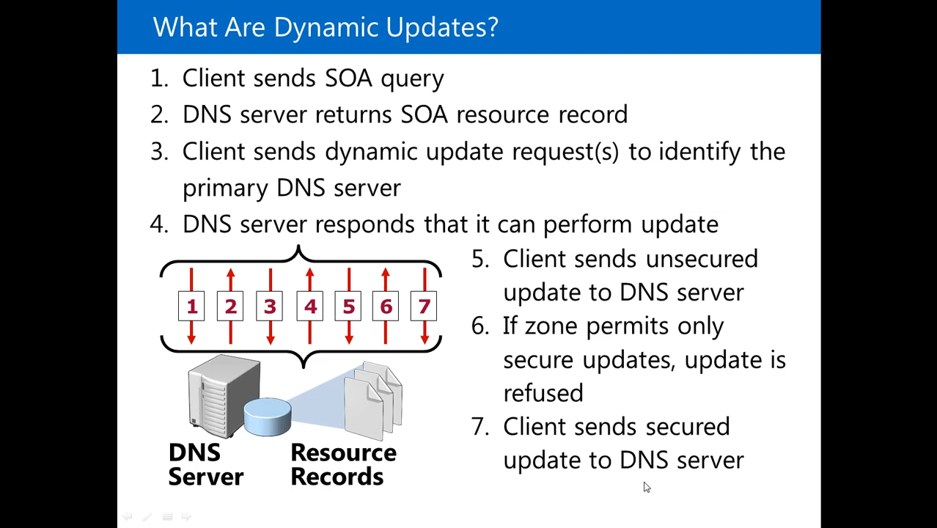
- Return from the dynamic updates slide to DNS Manager
{"action": "key", "text": "alt+Tab"}
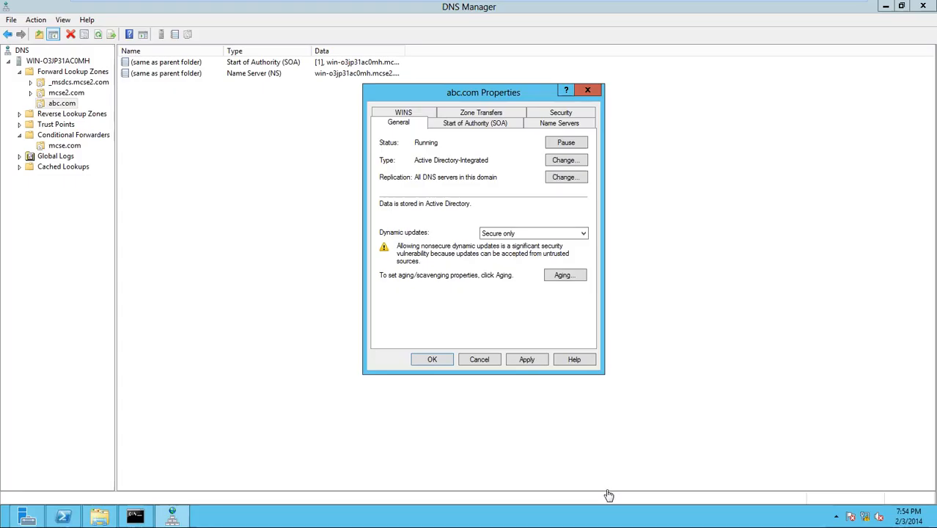
- Cancel abc.com's properties and delete the abc.com zone, including from Active Directory
{"action": "left_click", "coordinate": [478, 359]}
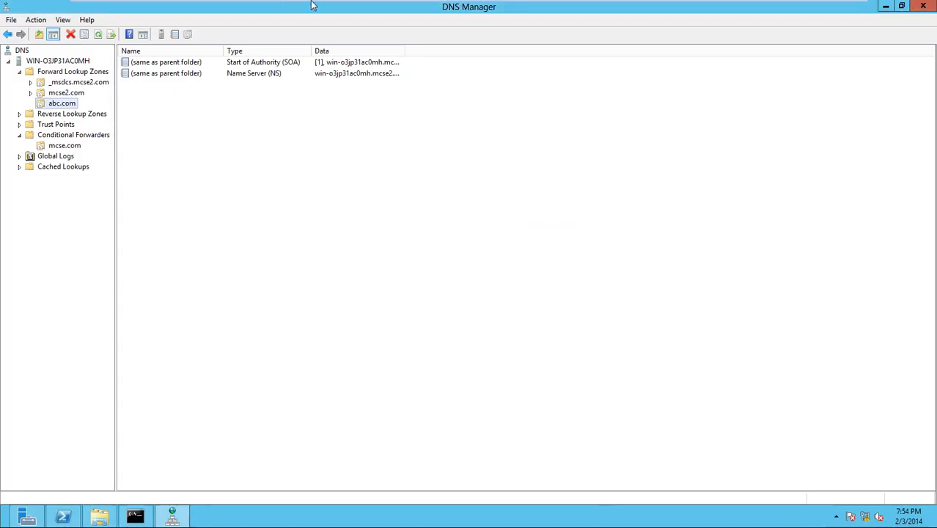
{"action": "mouse_move", "coordinate": [312, 4]}
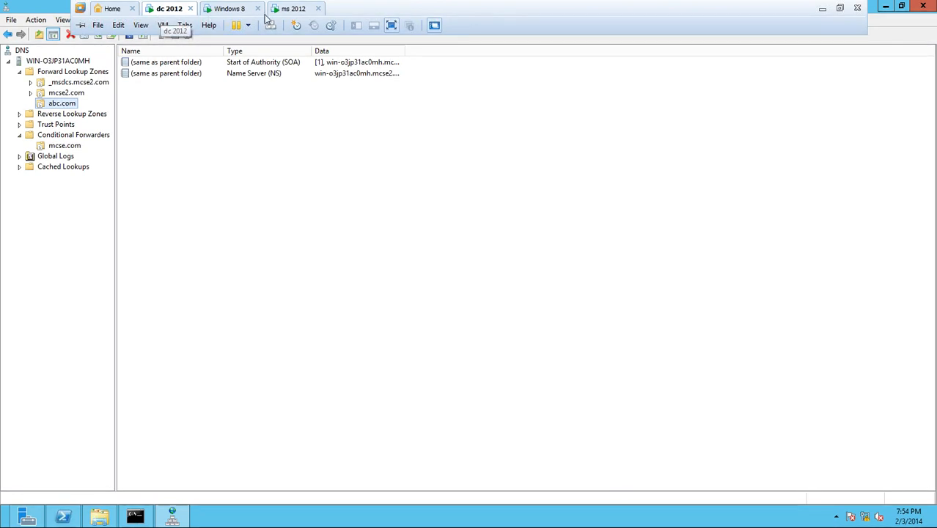
{"action": "right_click", "coordinate": [63, 103]}
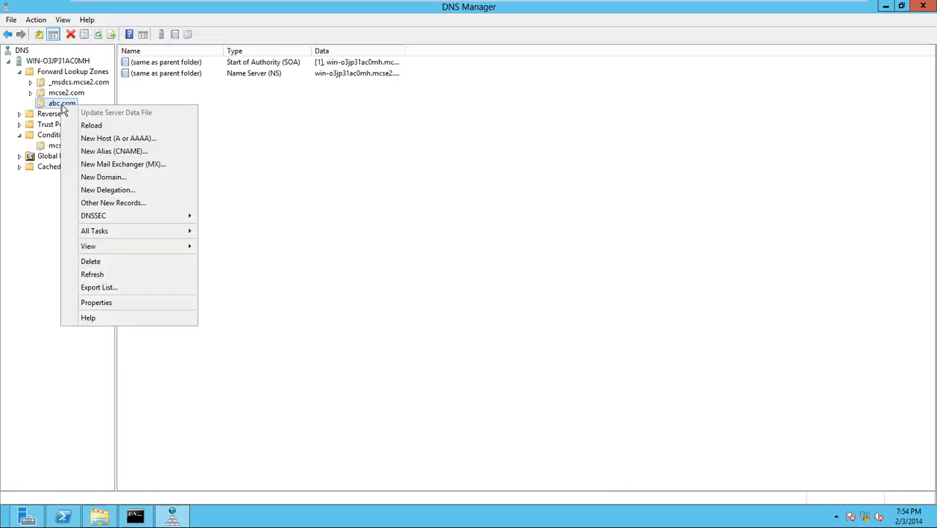
{"action": "left_click", "coordinate": [122, 260]}
{"action": "left_click", "coordinate": [505, 301]}
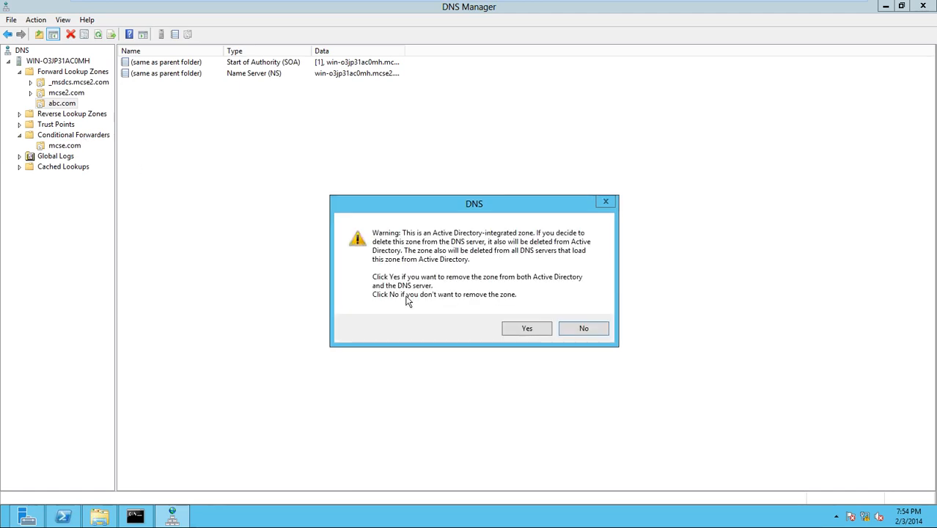
{"action": "left_click", "coordinate": [536, 335]}
- Review the mcse2.com zone's properties and host records, then refresh its record list
{"action": "left_click", "coordinate": [77, 103]}
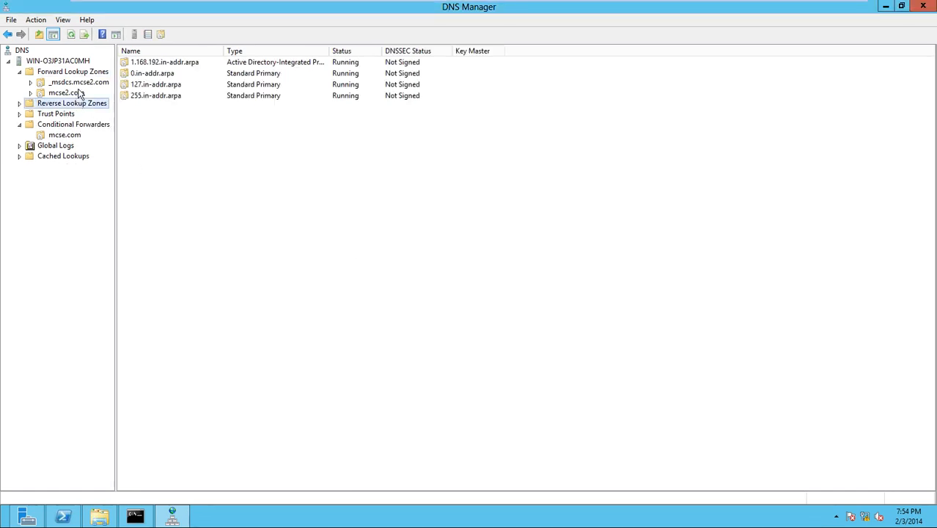
{"action": "left_click", "coordinate": [77, 93]}
{"action": "right_click", "coordinate": [79, 93]}
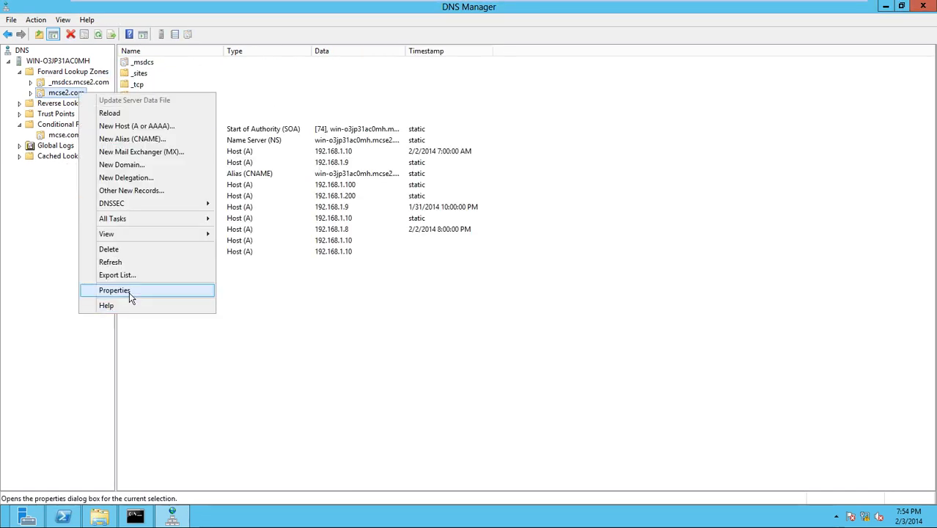
{"action": "left_click", "coordinate": [129, 290]}
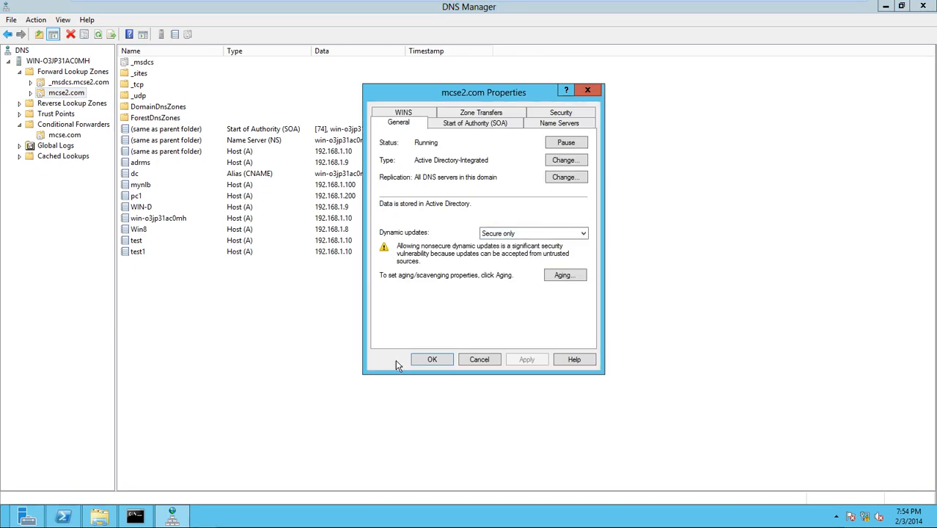
{"action": "left_click", "coordinate": [431, 360]}
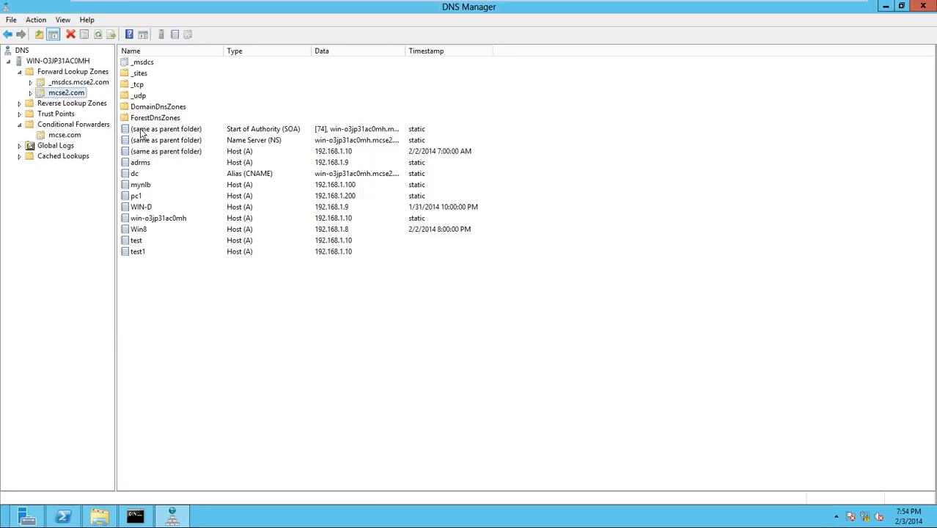
{"action": "left_click", "coordinate": [253, 218]}
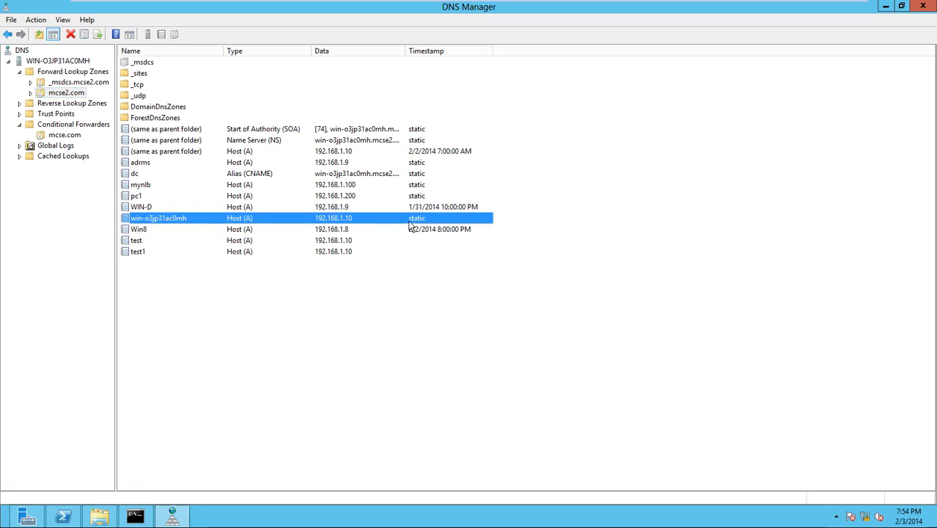
{"action": "left_click", "coordinate": [332, 163]}
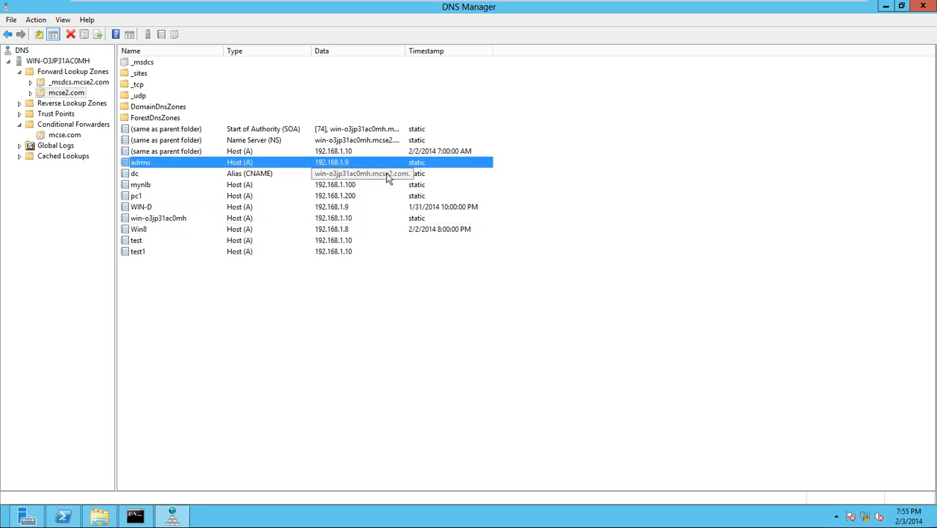
{"action": "right_click", "coordinate": [339, 359]}
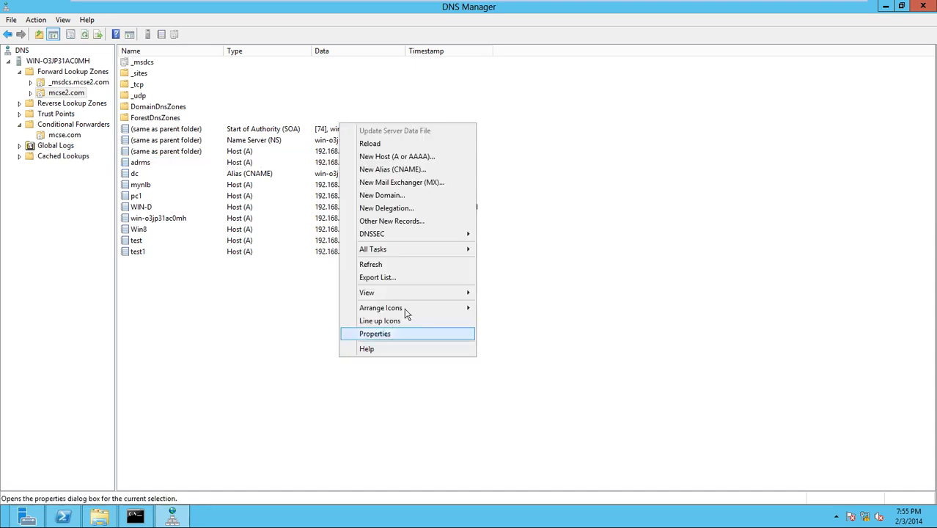
{"action": "left_click", "coordinate": [370, 265]}
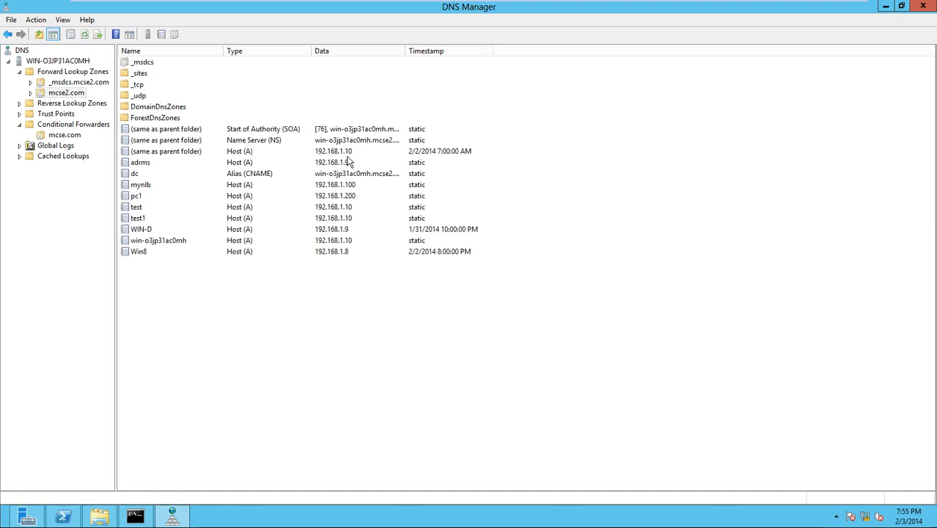
- Delete the pc1 host record from mcse2.com and sort the records by data
{"action": "left_click", "coordinate": [346, 197]}
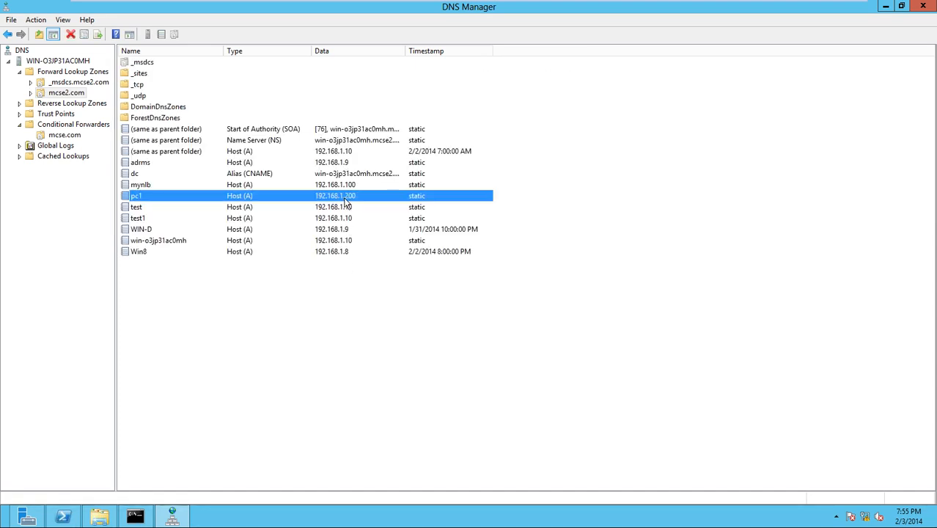
{"action": "right_click", "coordinate": [348, 203]}
{"action": "left_click", "coordinate": [376, 206]}
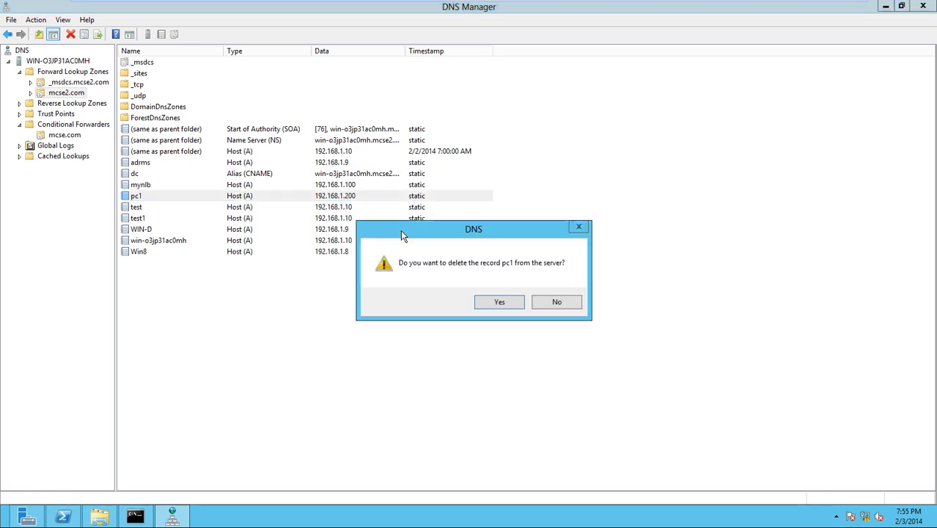
{"action": "left_click", "coordinate": [493, 299]}
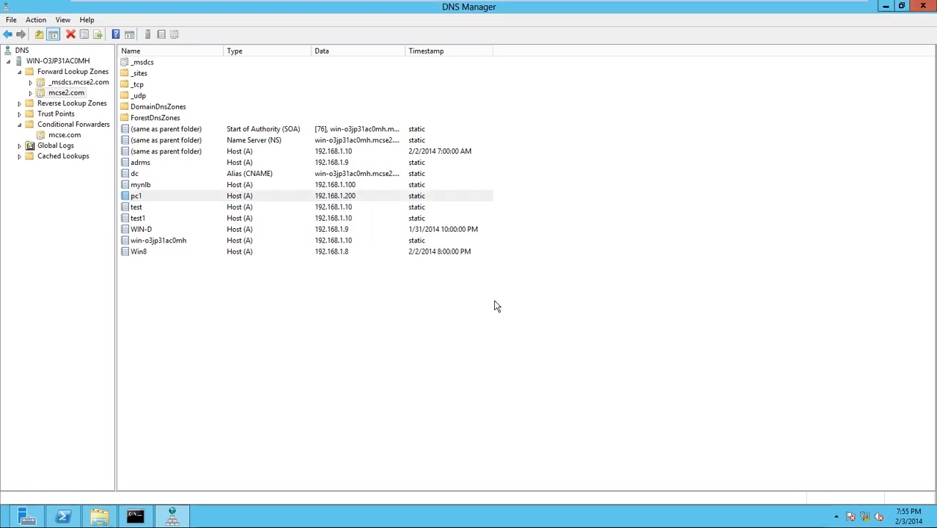
{"action": "left_click", "coordinate": [339, 52]}
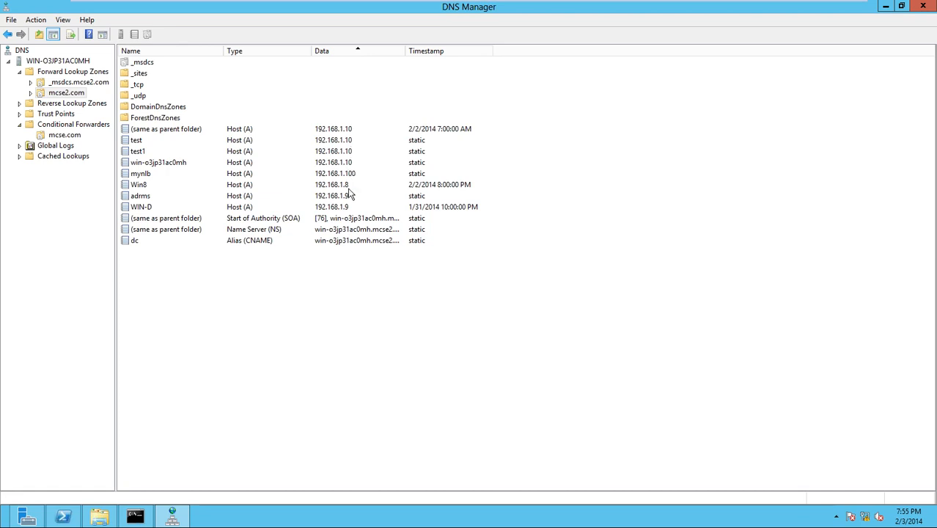
{"action": "right_click", "coordinate": [63, 95]}
{"action": "left_click", "coordinate": [142, 289]}
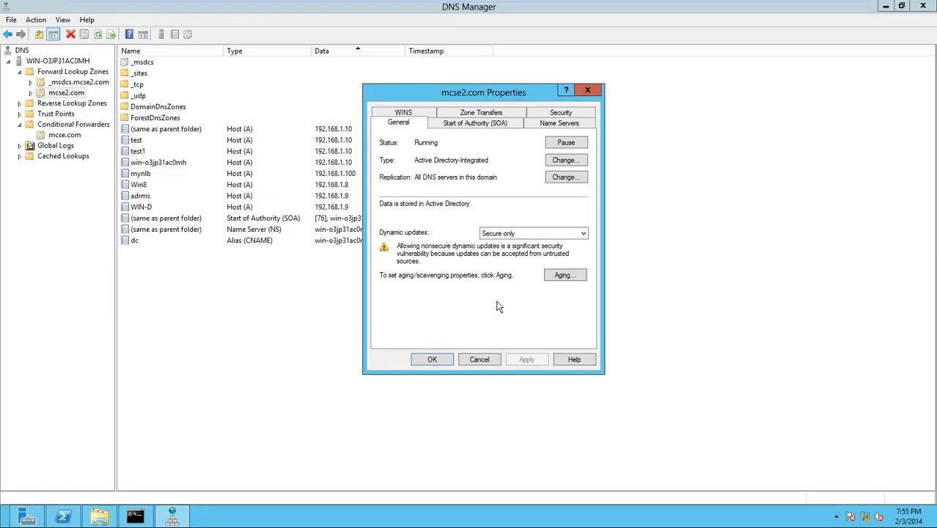
{"action": "left_click", "coordinate": [428, 361]}
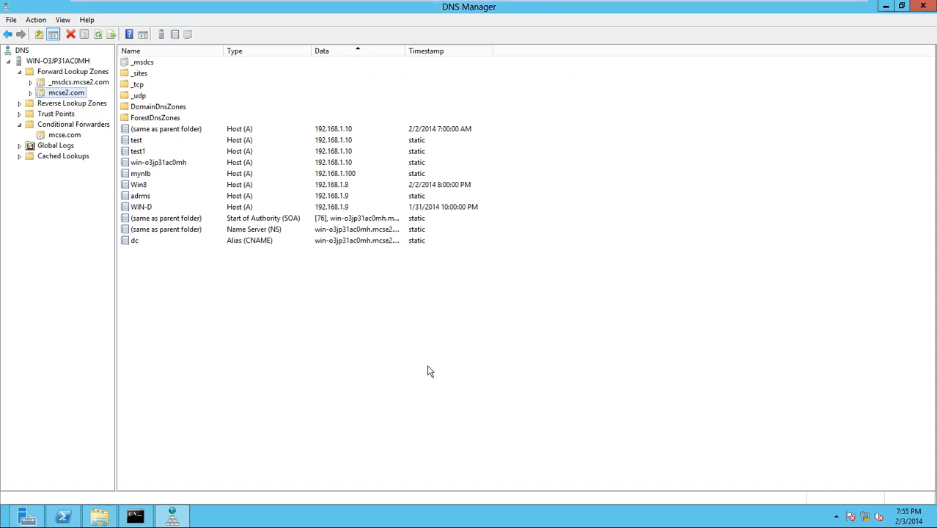
{"action": "left_click", "coordinate": [239, 9]}
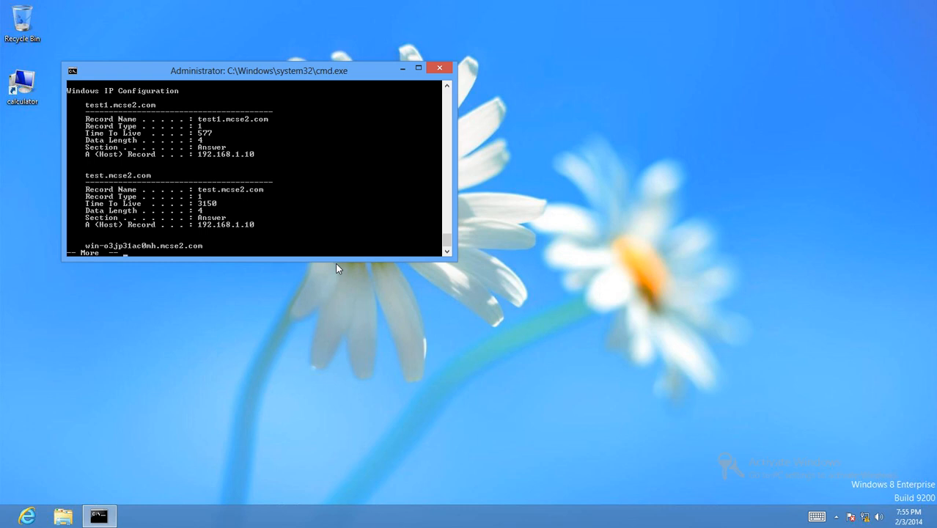
- Run ipconfig on the Windows 8 client, showing IPv4 192.168.1.8 with mask 255.255.255.0
{"action": "key", "text": "super"}
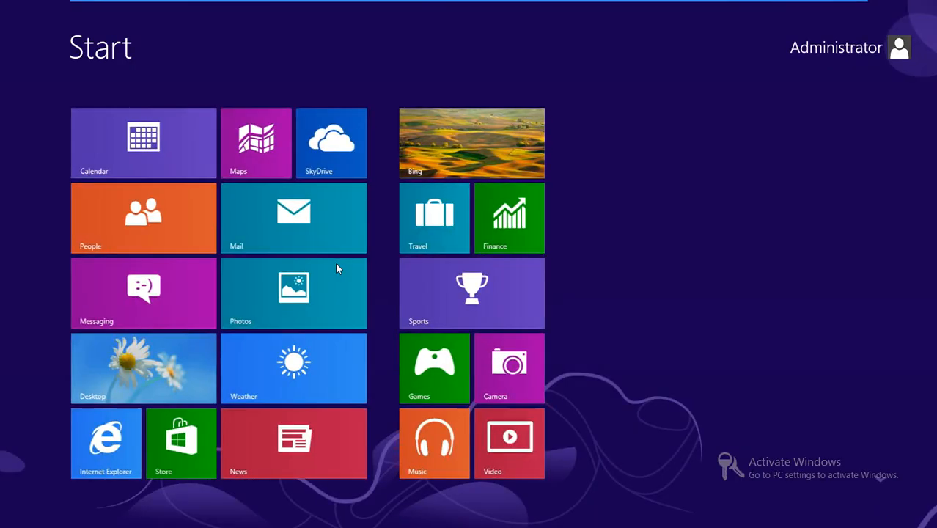
{"action": "key", "text": "super"}
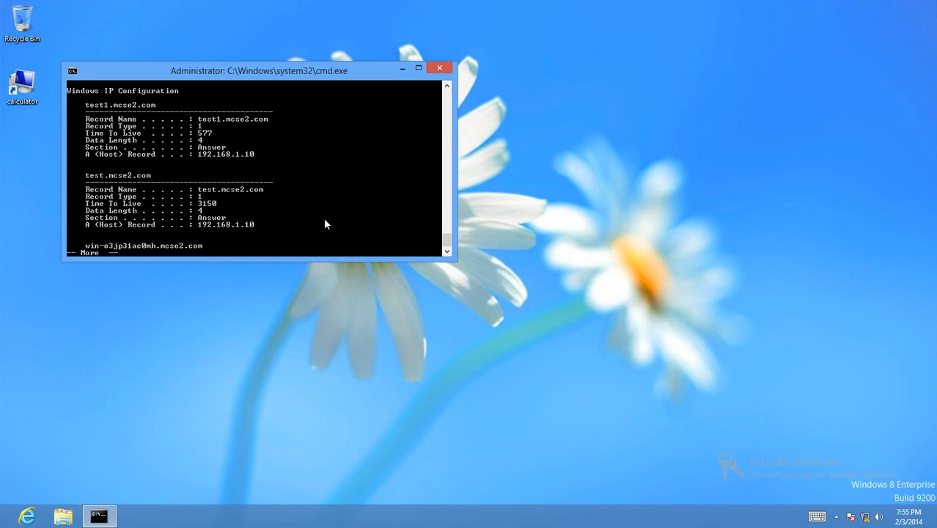
{"action": "type", "text": "q"}
{"action": "type", "text": "ipc"}
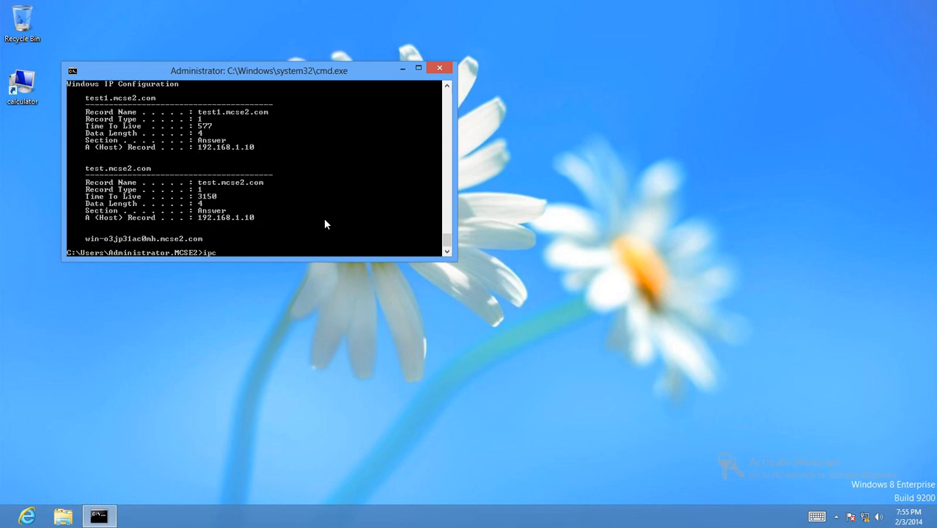
{"action": "type", "text": "onfig"}
{"action": "key", "text": "Return"}
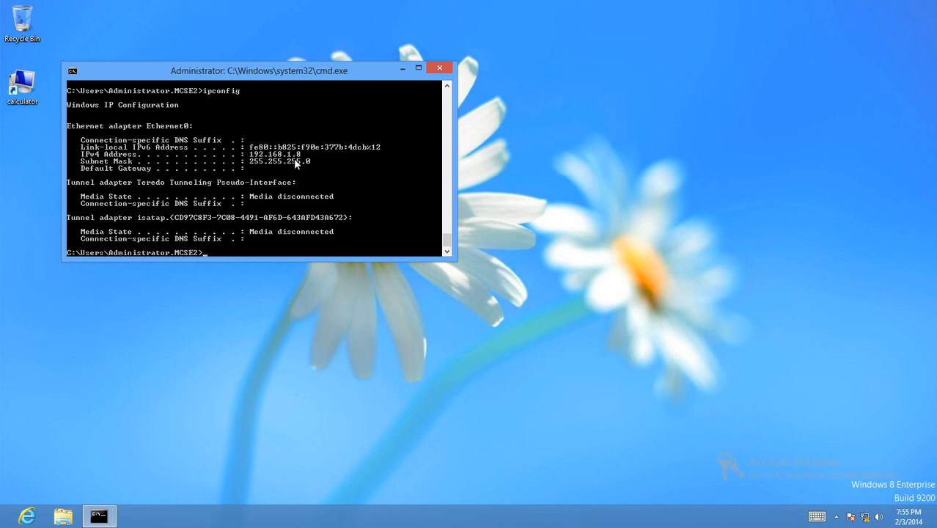
{"action": "mouse_move", "coordinate": [241, 4]}
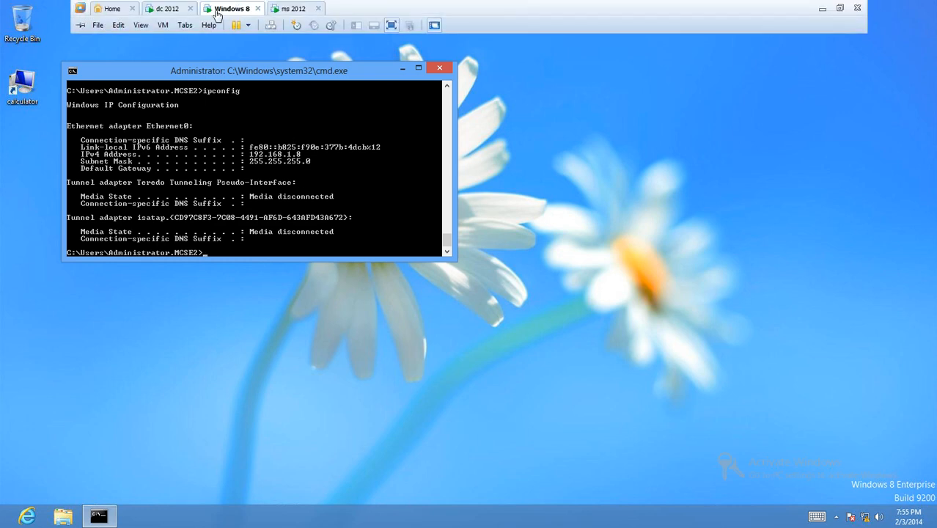
{"action": "left_click", "coordinate": [168, 9]}
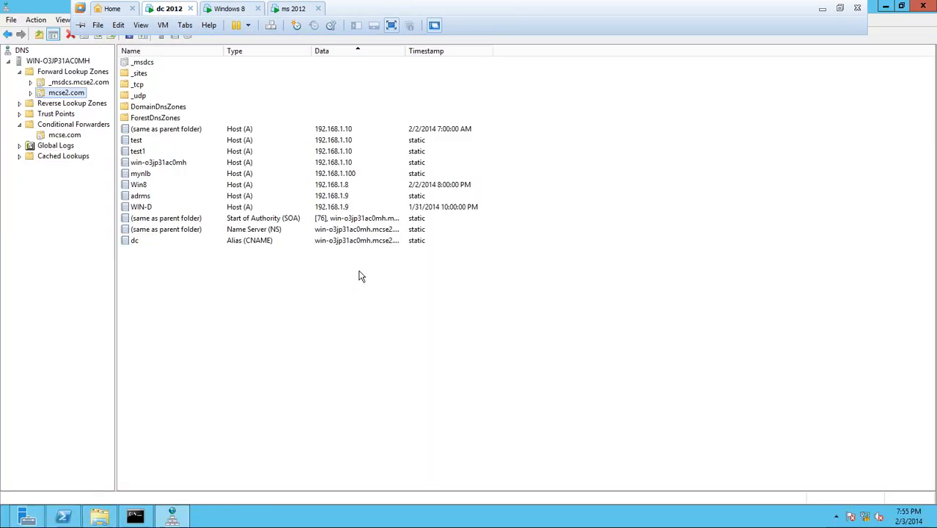
- Delete the Win8 host record from mcse2.com and refresh the zone
{"action": "left_click", "coordinate": [345, 184]}
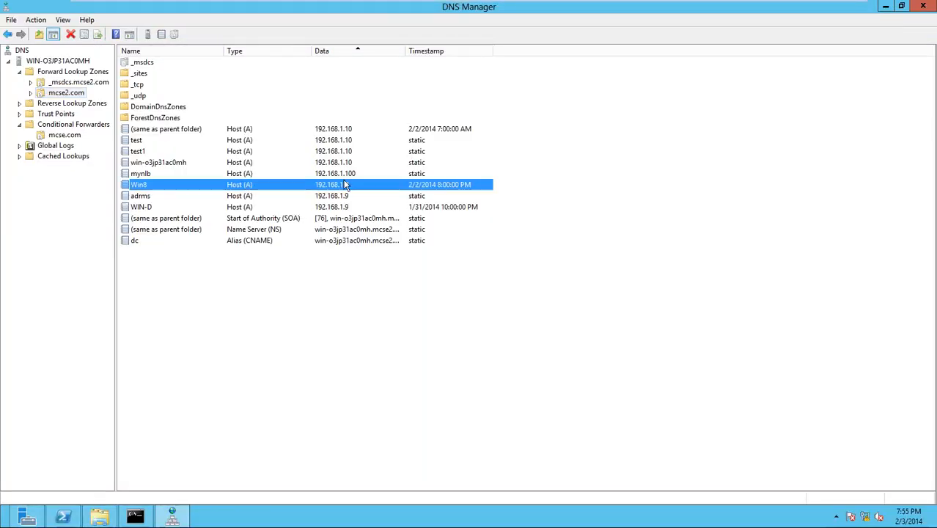
{"action": "right_click", "coordinate": [378, 184]}
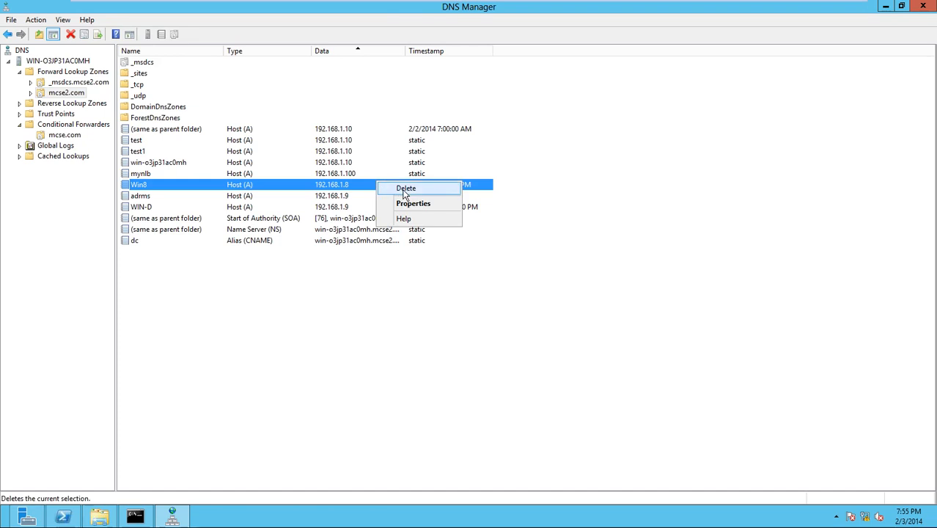
{"action": "left_click", "coordinate": [405, 189]}
{"action": "left_click", "coordinate": [498, 303]}
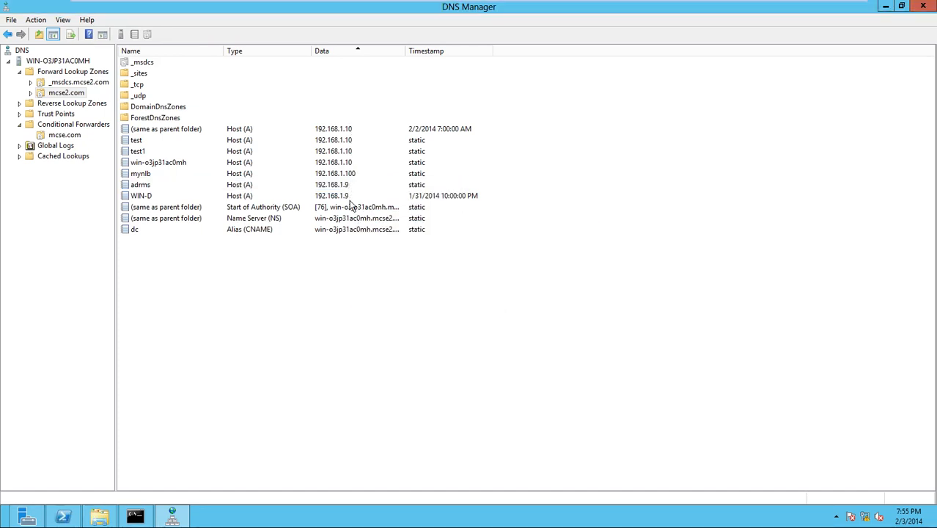
{"action": "right_click", "coordinate": [332, 361]}
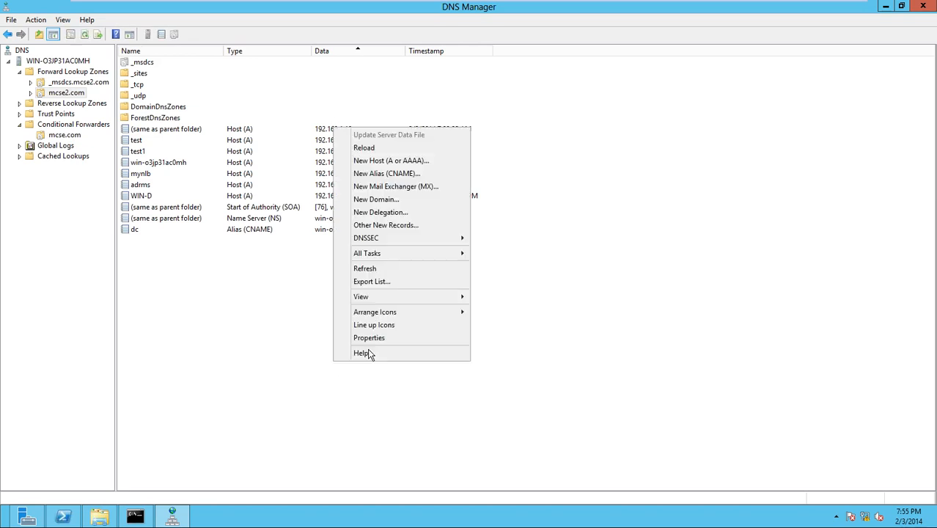
{"action": "left_click", "coordinate": [381, 269]}
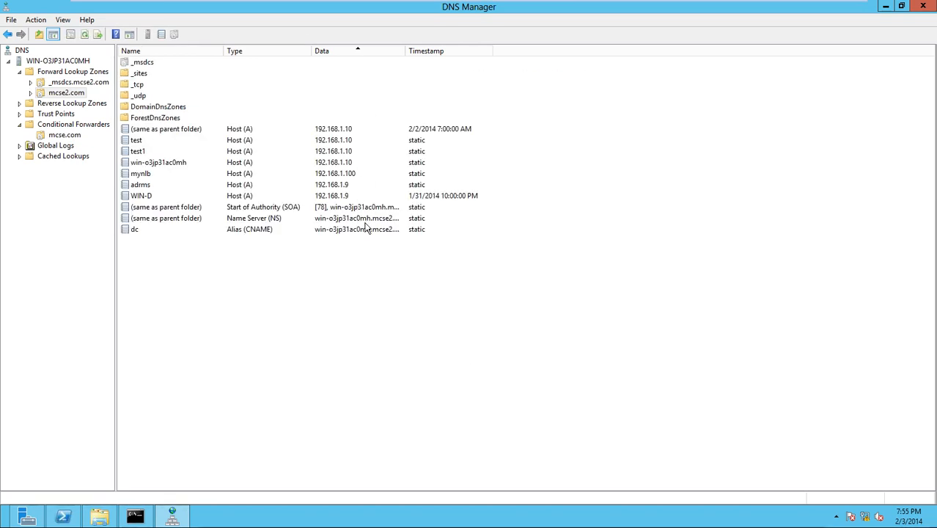
- Clear the Windows 8 client's command prompt with cls
{"action": "left_click", "coordinate": [233, 6]}
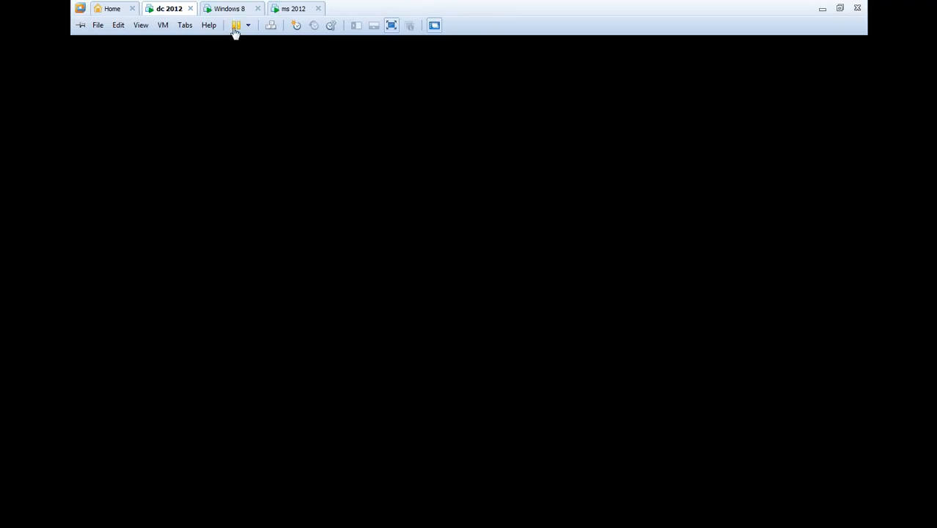
{"action": "type", "text": "cls"}
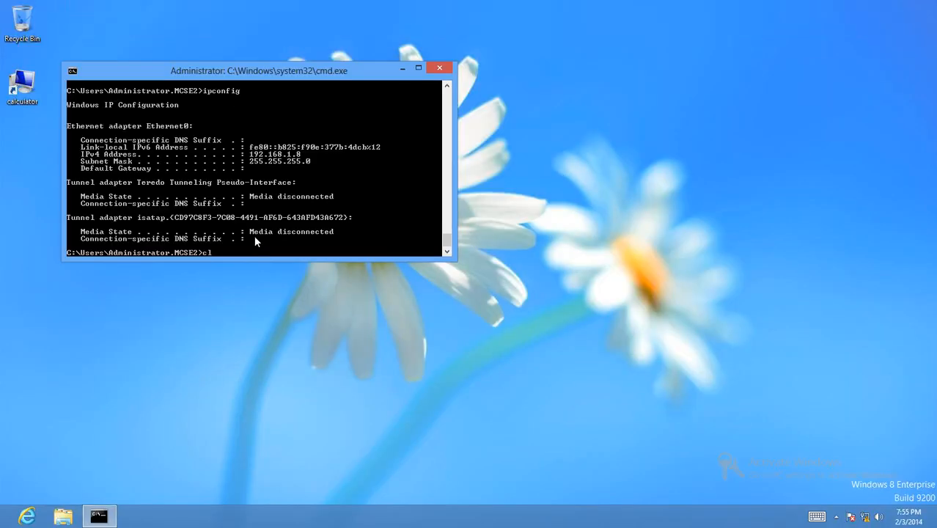
{"action": "key", "text": "Return"}
- Run ipconfig /registerdns on the Windows 8 client to re-register its DNS records
{"action": "type", "text": "ipocnifg"}
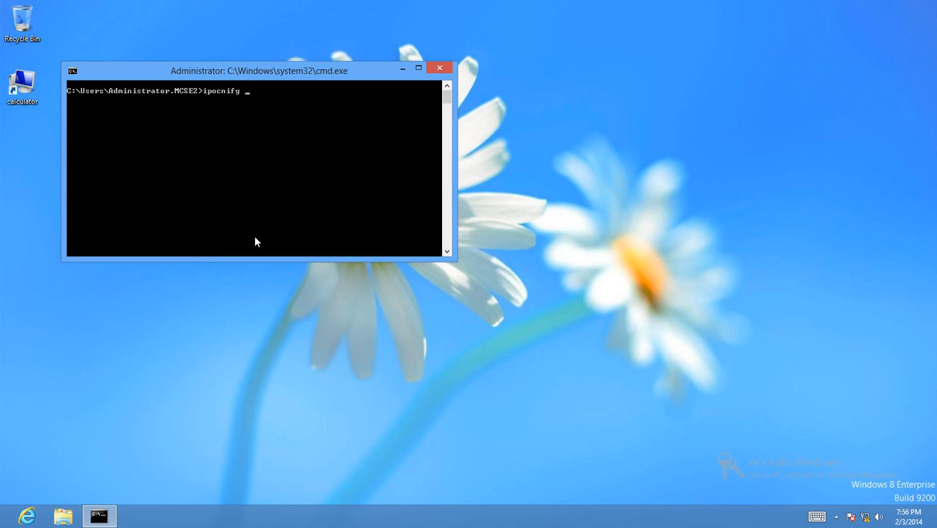
{"action": "key", "text": "BackSpace"}
{"action": "key", "text": "BackSpace"}
{"action": "key", "text": "BackSpace"}
{"action": "key", "text": "BackSpace"}
{"action": "type", "text": "f"}
{"action": "key", "text": "BackSpace"}
{"action": "key", "text": "BackSpace"}
{"action": "type", "text": "onfig"}
{"action": "key", "text": "BackSpace"}
{"action": "key", "text": "BackSpace"}
{"action": "key", "text": "BackSpace"}
{"action": "key", "text": "BackSpace"}
{"action": "key", "text": "BackSpace"}
{"action": "key", "text": "BackSpace"}
{"action": "key", "text": "BackSpace"}
{"action": "type", "text": "config /registerd"}
{"action": "key", "text": "Return"}
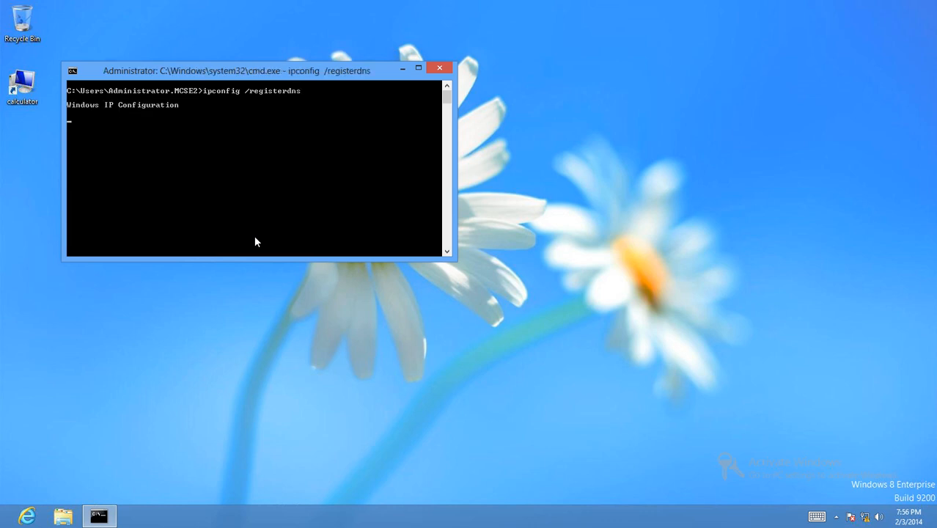
{"action": "right_click", "coordinate": [862, 515]}
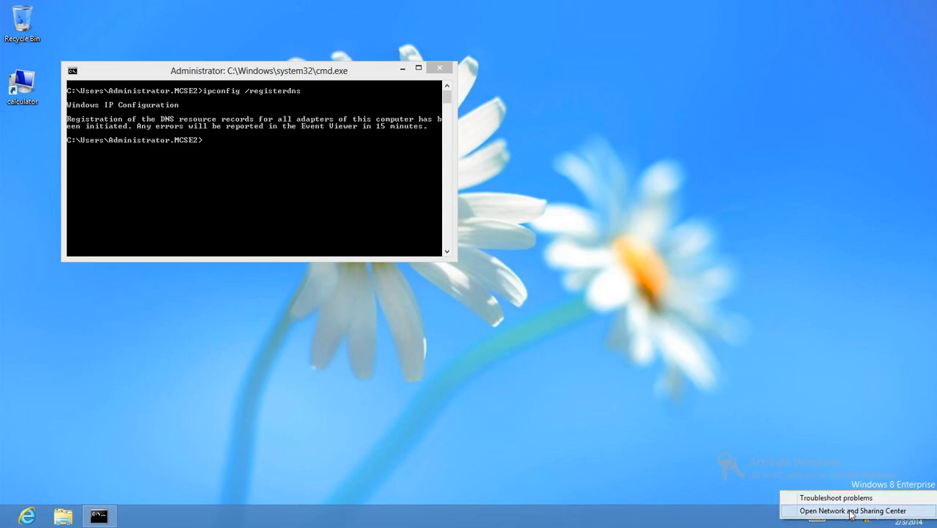
- Check Ethernet0's IPv4 settings, confirming preferred DNS 192.168.1.10, without changing anything
{"action": "left_click", "coordinate": [851, 511]}
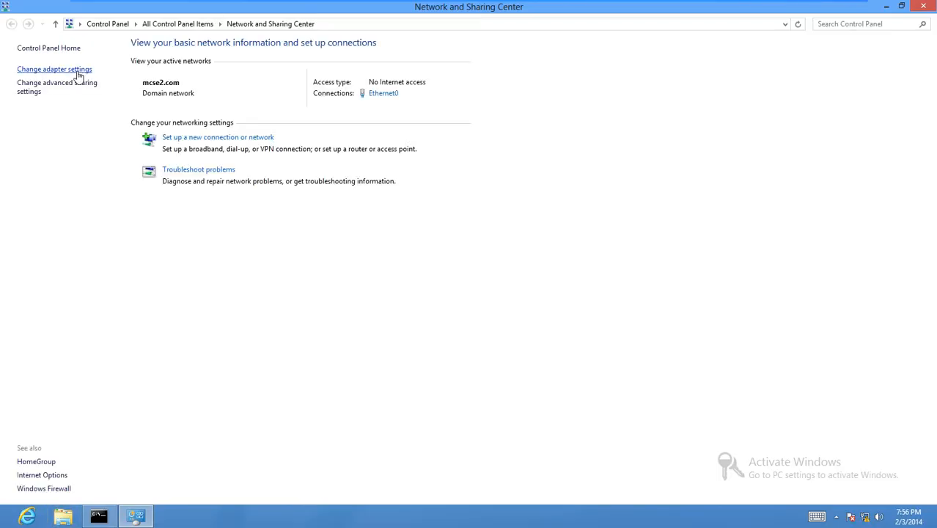
{"action": "left_click", "coordinate": [77, 69]}
{"action": "right_click", "coordinate": [96, 76]}
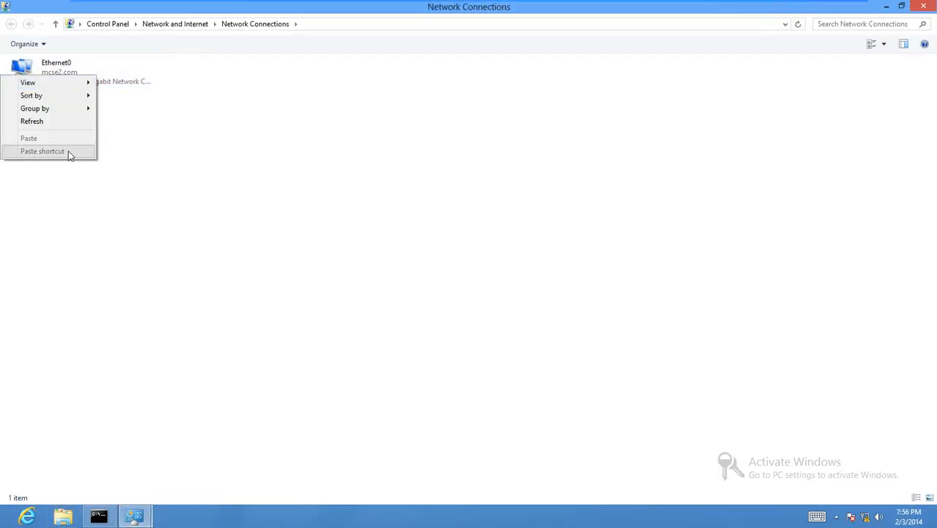
{"action": "left_click", "coordinate": [110, 70]}
{"action": "right_click", "coordinate": [113, 66]}
{"action": "left_click", "coordinate": [92, 174]}
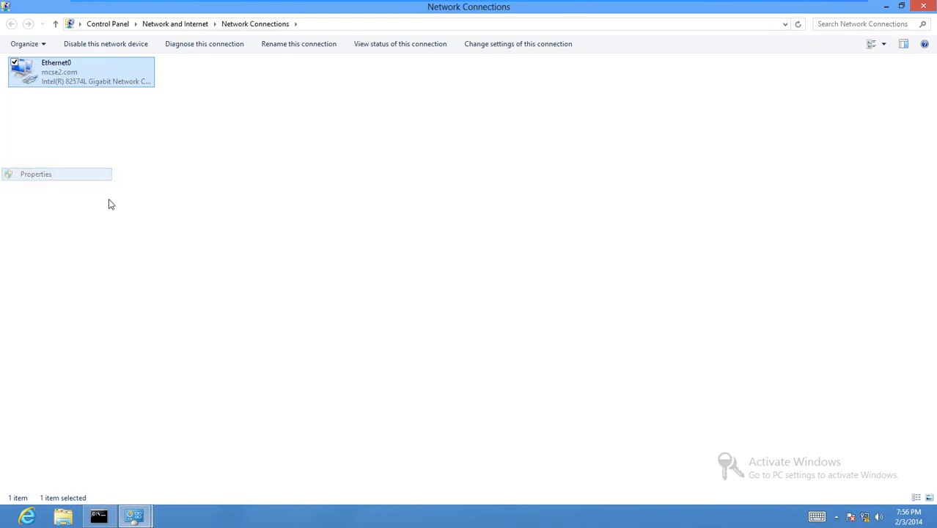
{"action": "scroll", "coordinate": [181, 209], "scroll_direction": "down", "scroll_amount": 1}
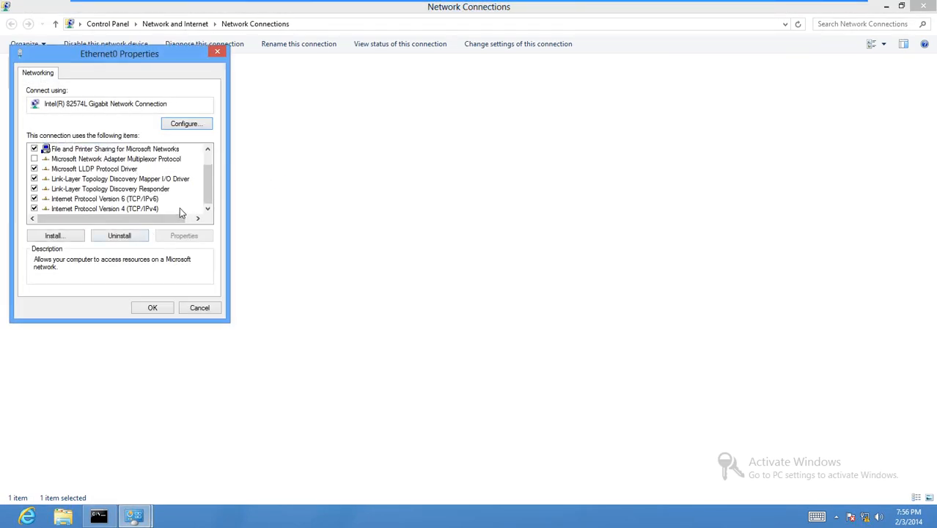
{"action": "double_click", "coordinate": [121, 209]}
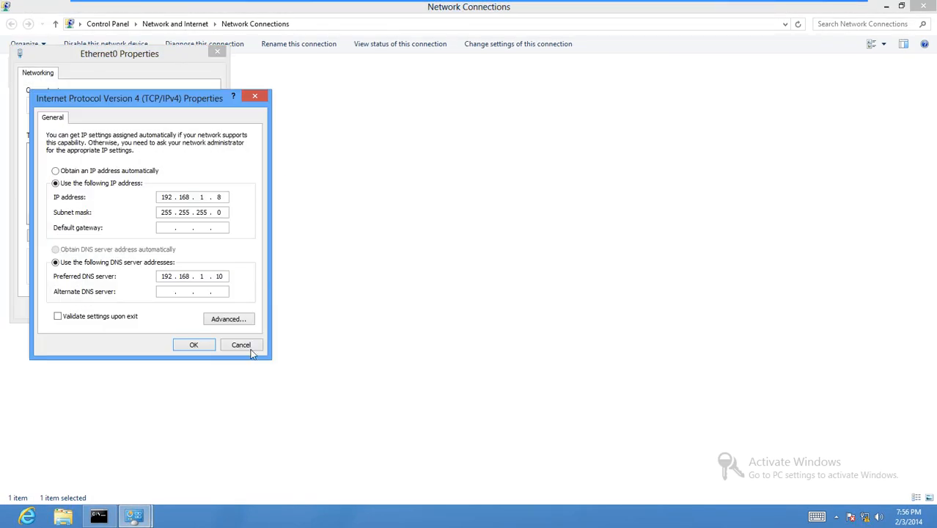
{"action": "left_click", "coordinate": [250, 349]}
{"action": "left_click", "coordinate": [216, 312]}
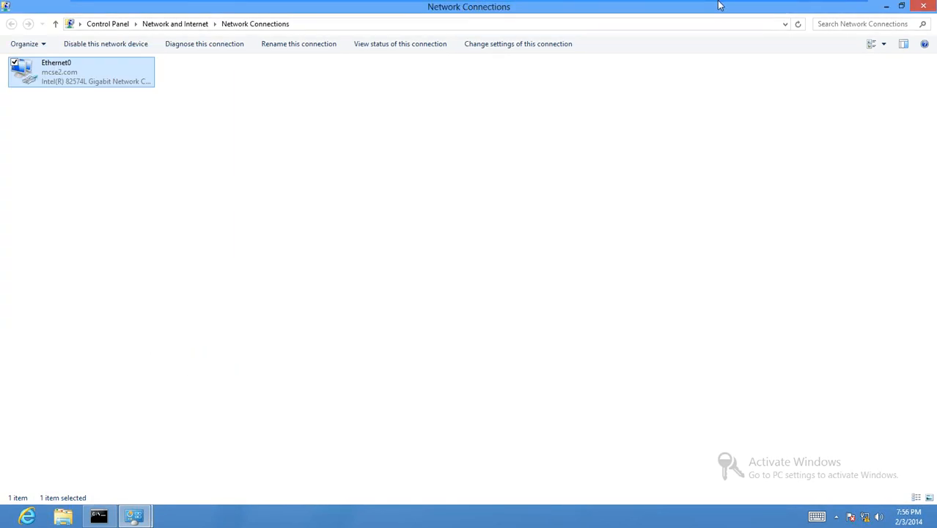
- Refresh mcse2.com on dc 2012 and confirm Win8 is back at 192.168.1.8
{"action": "mouse_move", "coordinate": [411, 3]}
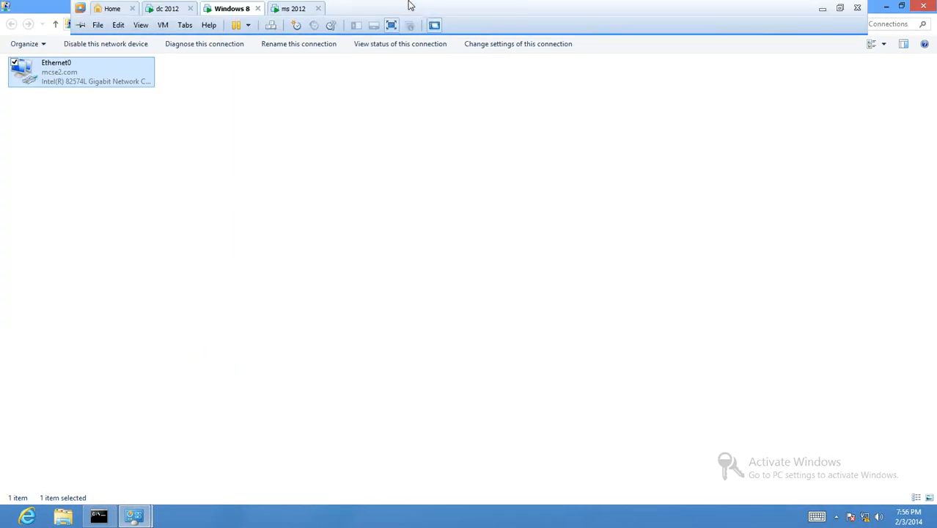
{"action": "left_click", "coordinate": [167, 8]}
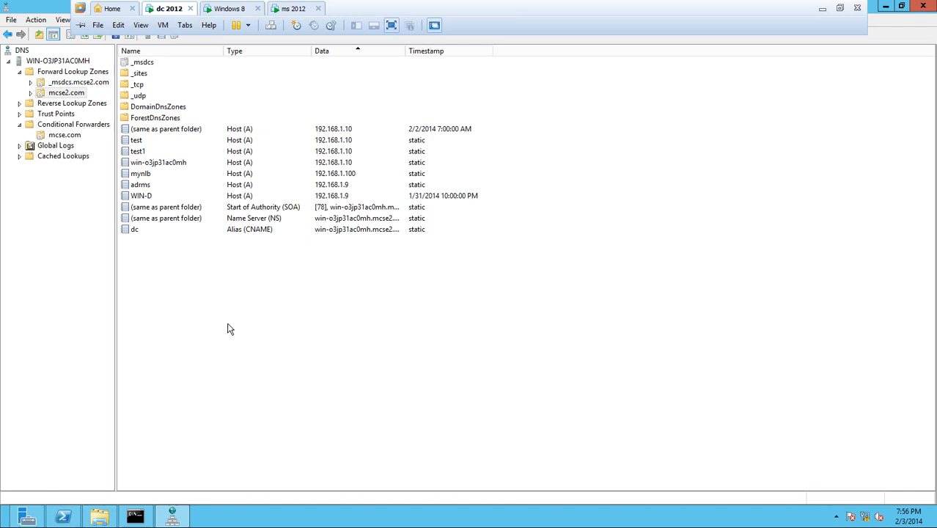
{"action": "right_click", "coordinate": [369, 441]}
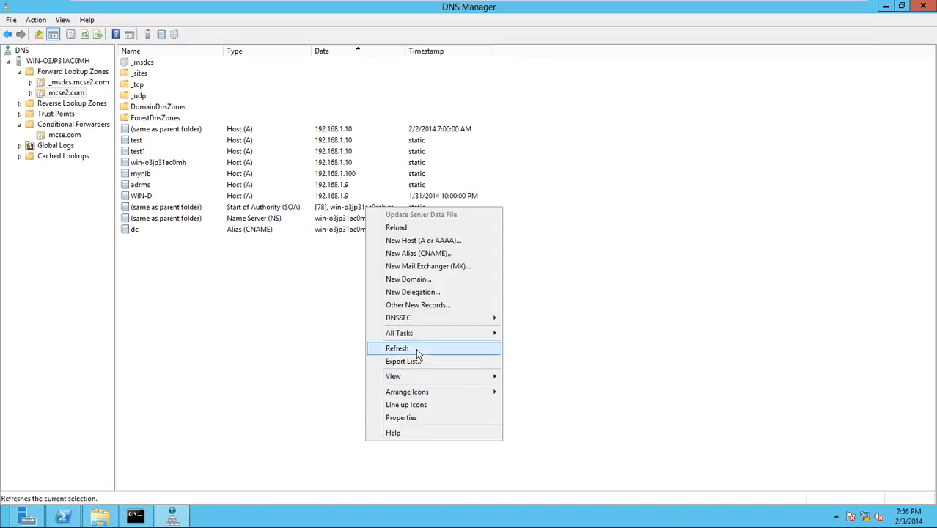
{"action": "left_click", "coordinate": [416, 348]}
{"action": "left_click", "coordinate": [342, 186]}
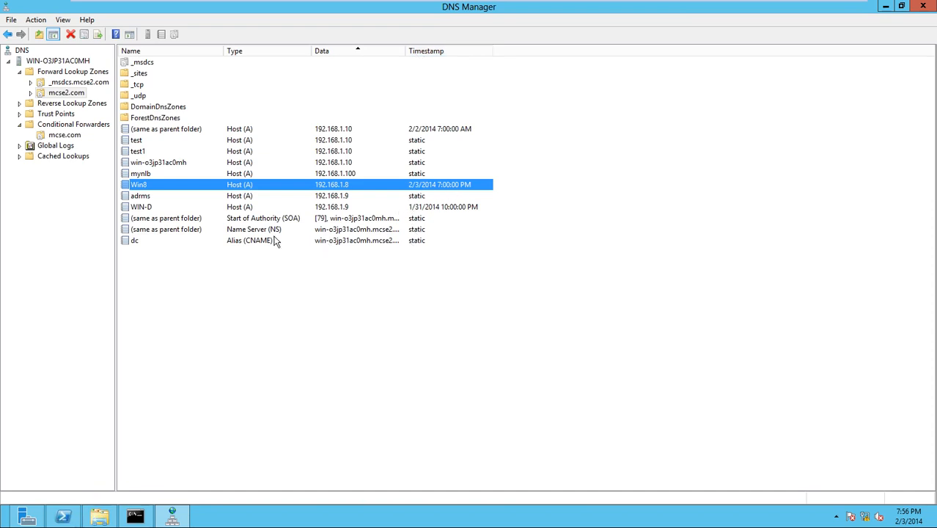
{"action": "left_click", "coordinate": [321, 142]}
{"action": "left_click", "coordinate": [327, 153]}
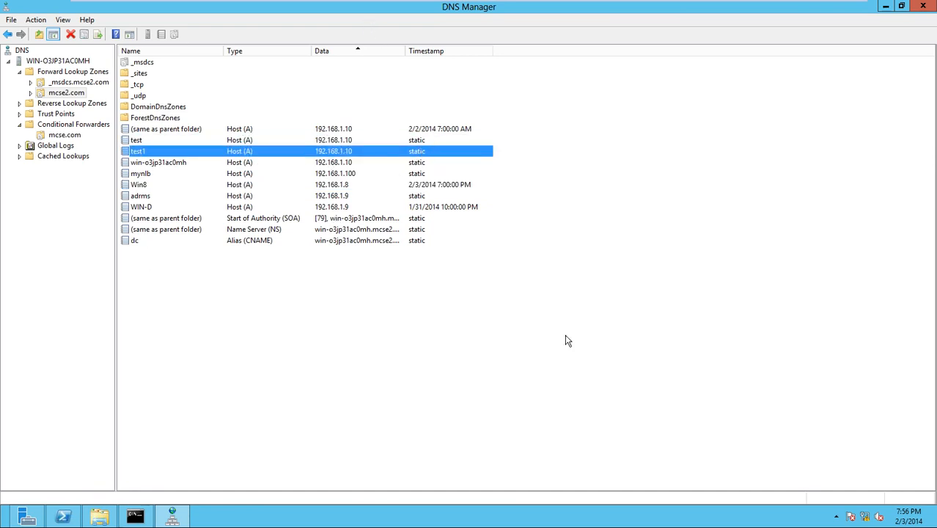
- On ms 2012, start the Add Roles and Features wizard targeting WIN-D.mcse2.com
{"action": "mouse_move", "coordinate": [388, 6]}
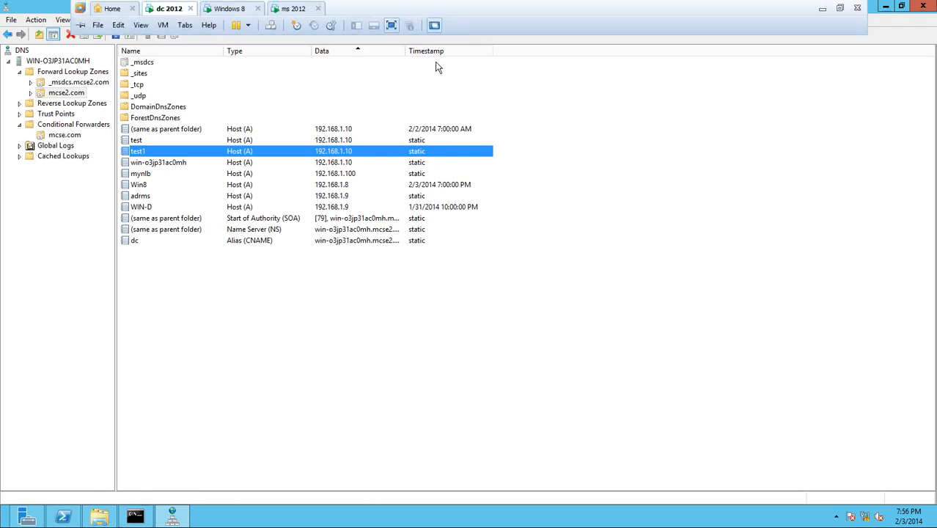
{"action": "left_click", "coordinate": [286, 8]}
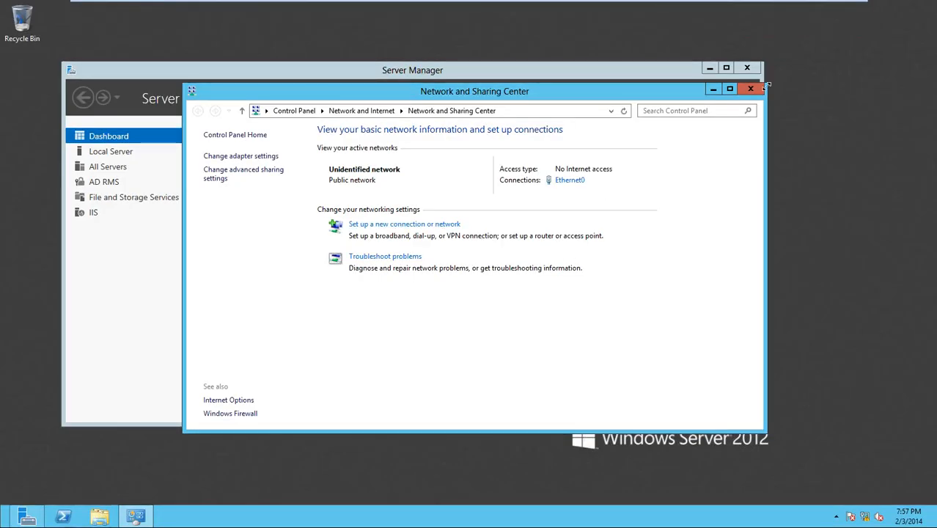
{"action": "left_click", "coordinate": [711, 88]}
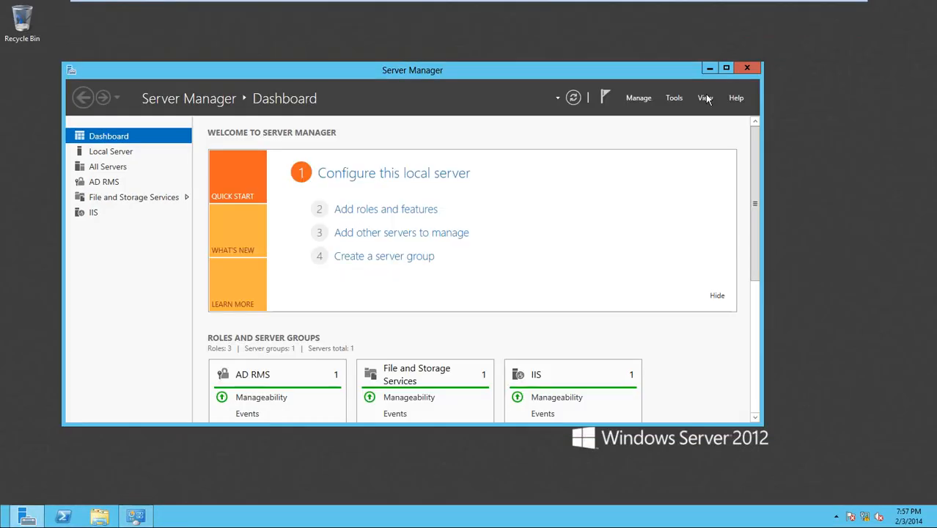
{"action": "left_click", "coordinate": [638, 98]}
{"action": "left_click", "coordinate": [651, 111]}
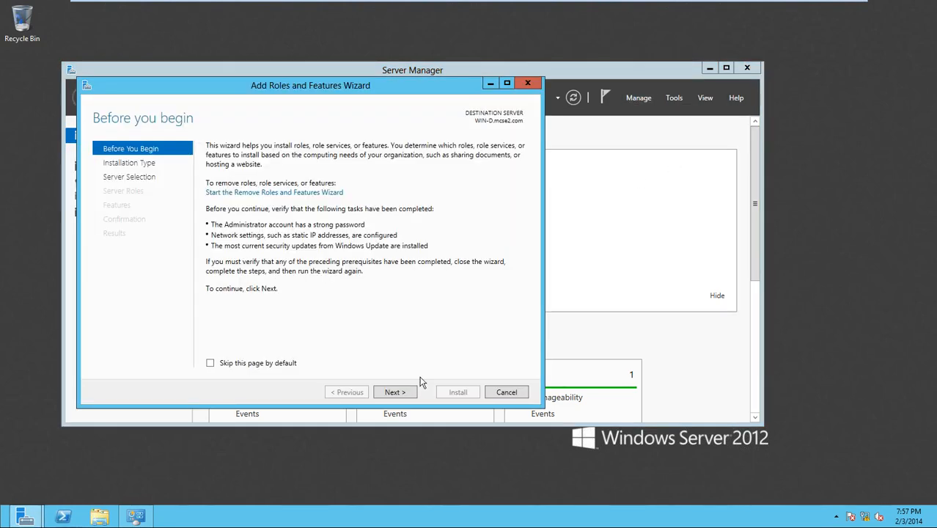
{"action": "left_click", "coordinate": [396, 393]}
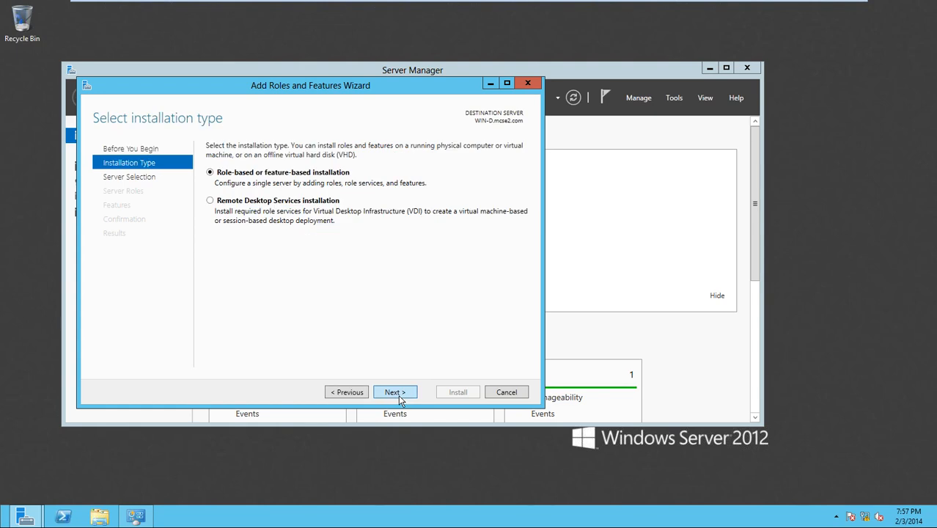
{"action": "left_click", "coordinate": [396, 392]}
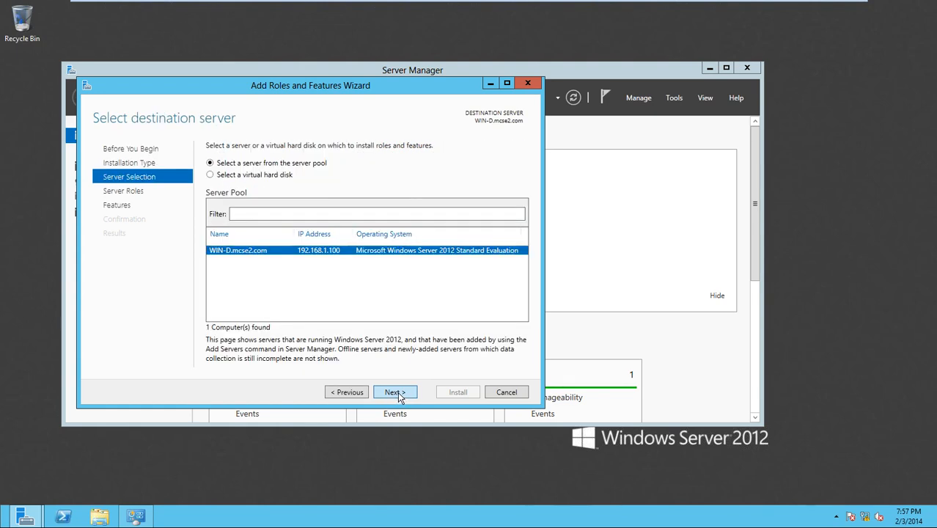
{"action": "left_click", "coordinate": [396, 392]}
{"action": "left_click", "coordinate": [398, 393]}
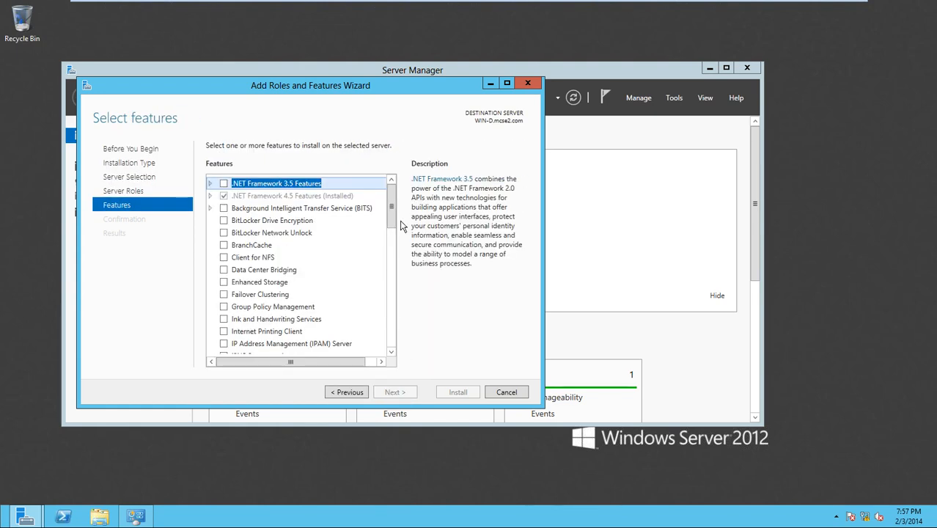
{"action": "mouse_move", "coordinate": [391, 218]}
{"action": "left_mouse_down"}
{"action": "mouse_move", "coordinate": [392, 289]}
{"action": "mouse_move", "coordinate": [402, 207]}
{"action": "left_mouse_up"}
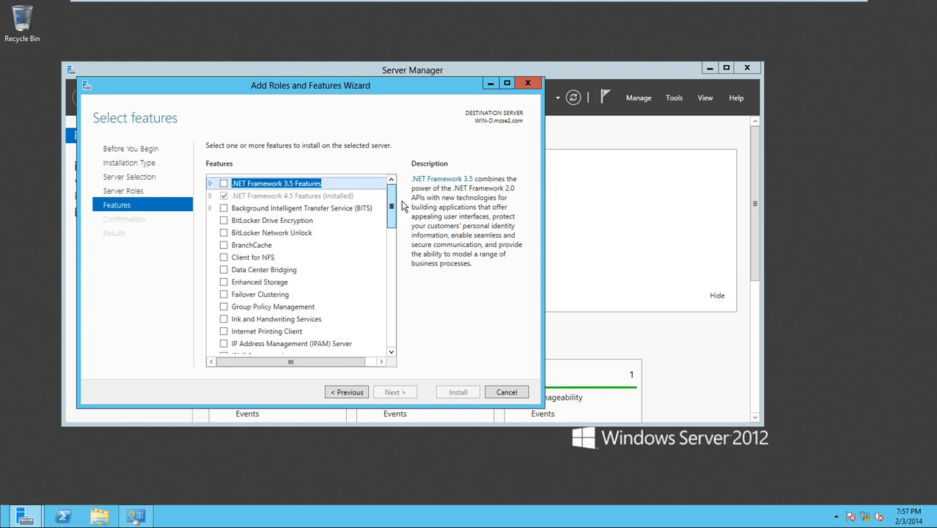
{"action": "left_click", "coordinate": [350, 394]}
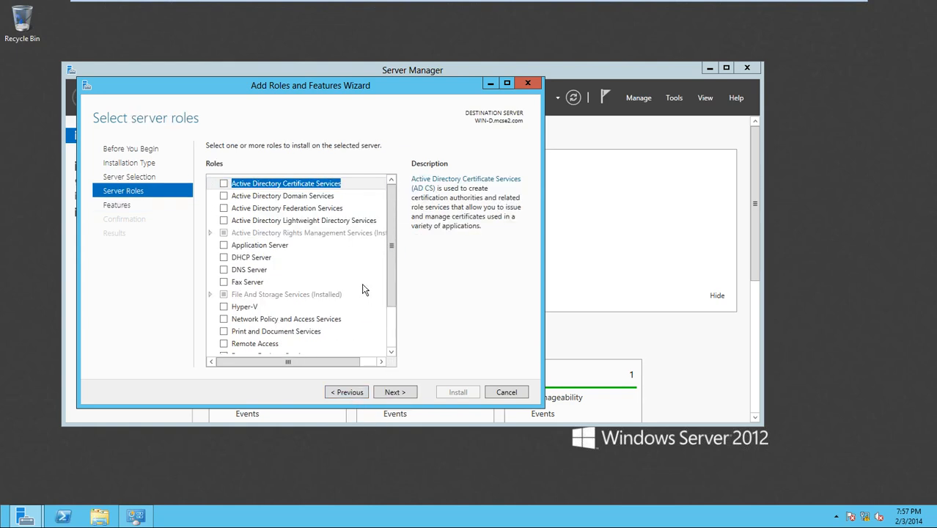
- Select the DNS Server role with its required features and install it
{"action": "left_click", "coordinate": [223, 271]}
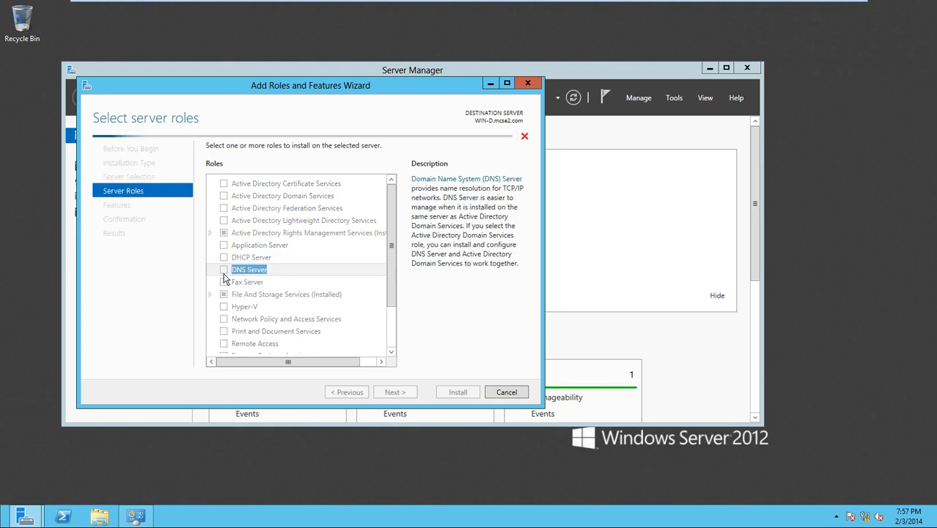
{"action": "left_click", "coordinate": [339, 336]}
{"action": "left_click", "coordinate": [395, 393]}
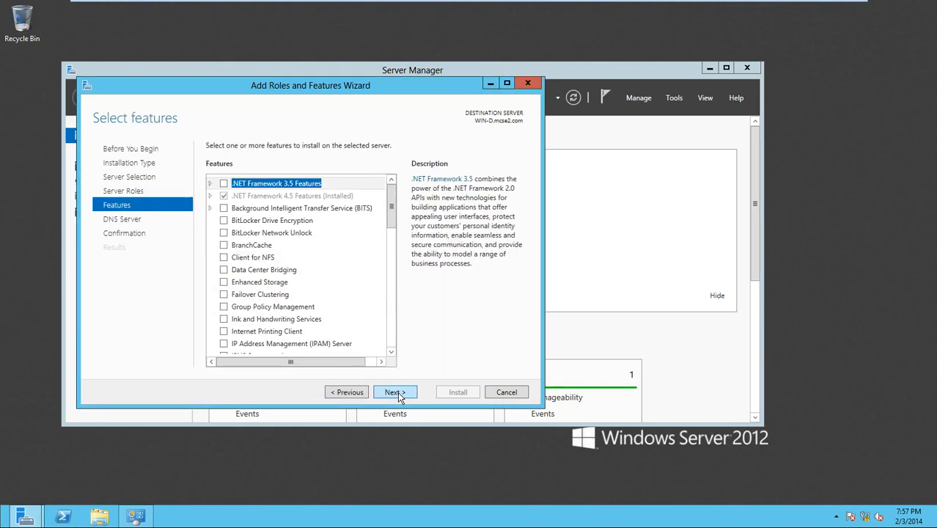
{"action": "left_click", "coordinate": [394, 393]}
{"action": "left_click", "coordinate": [395, 393]}
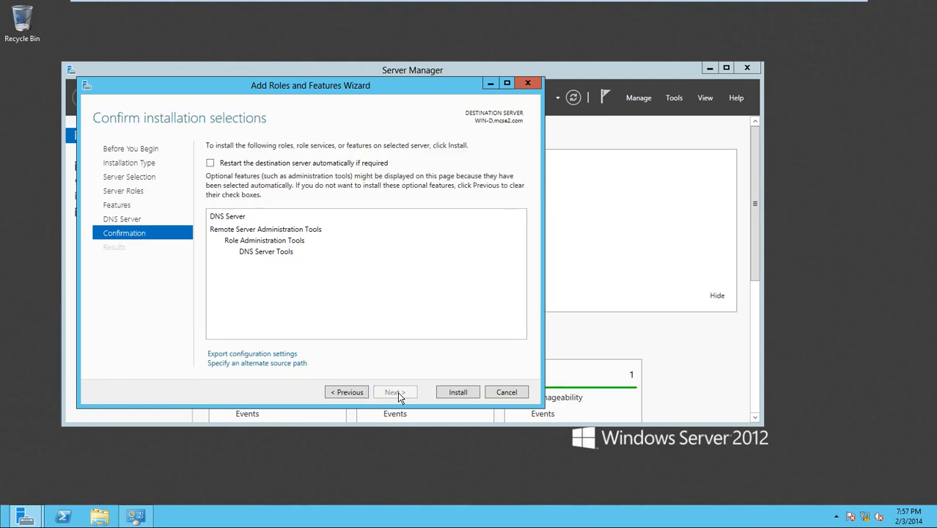
{"action": "left_click", "coordinate": [456, 392]}
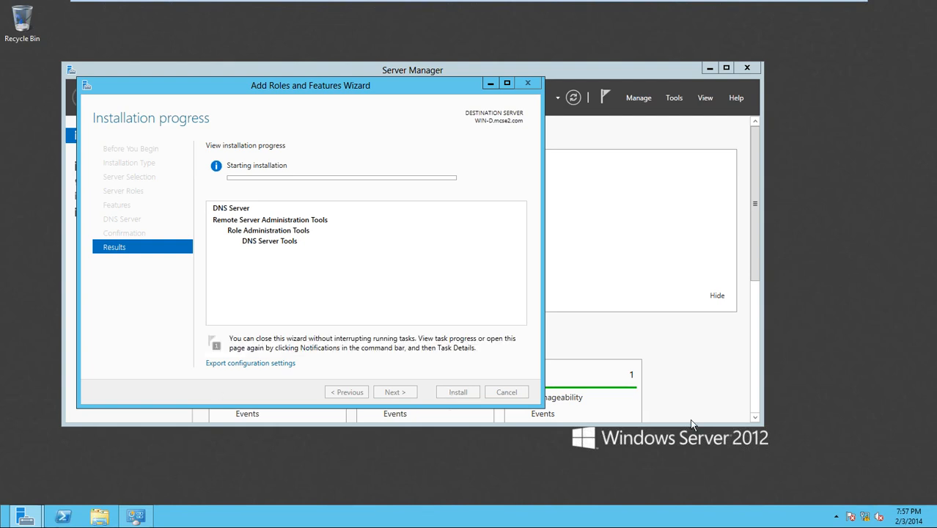
{"action": "right_click", "coordinate": [868, 518]}
{"action": "left_click", "coordinate": [861, 506]}
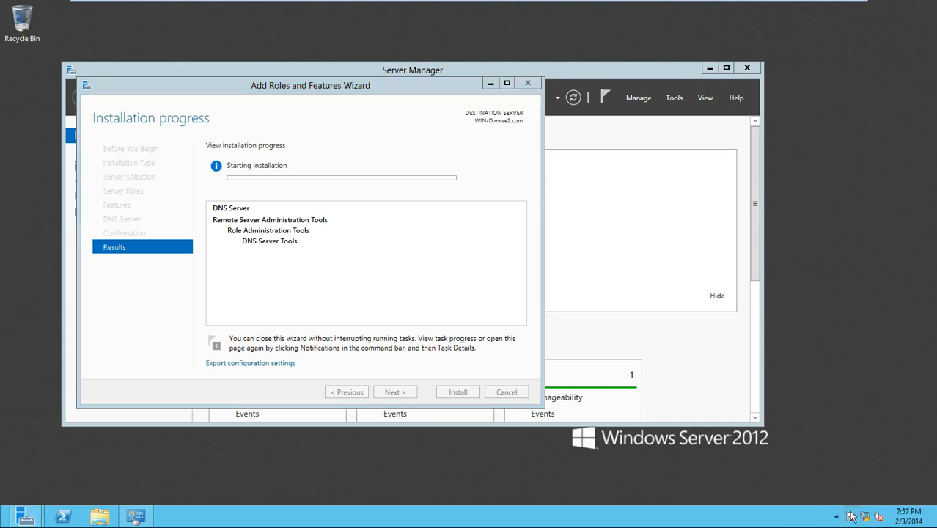
{"action": "left_click", "coordinate": [237, 155]}
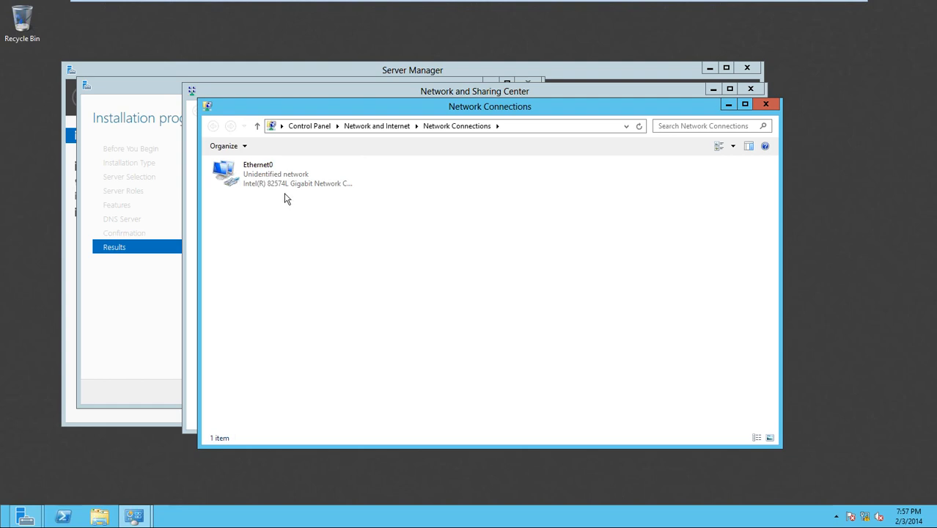
{"action": "left_click", "coordinate": [272, 186]}
{"action": "right_click", "coordinate": [270, 183]}
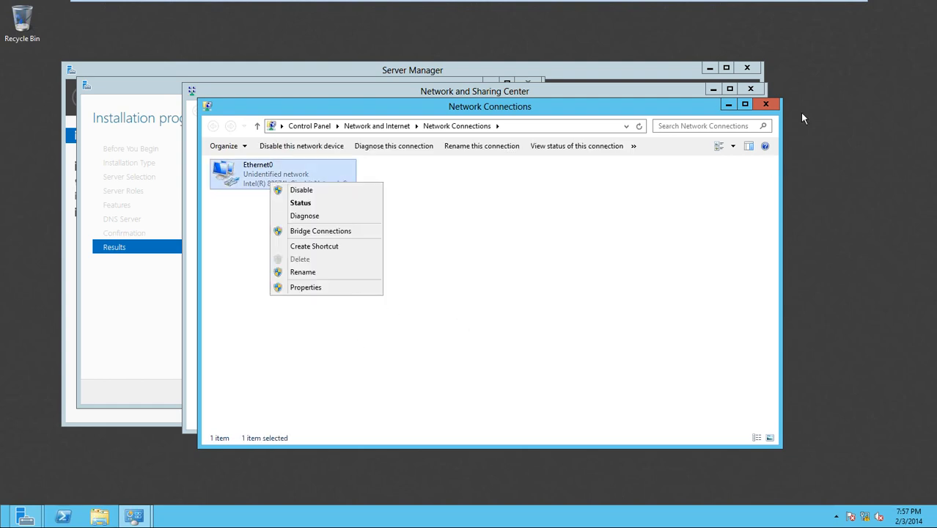
{"action": "left_click", "coordinate": [766, 105]}
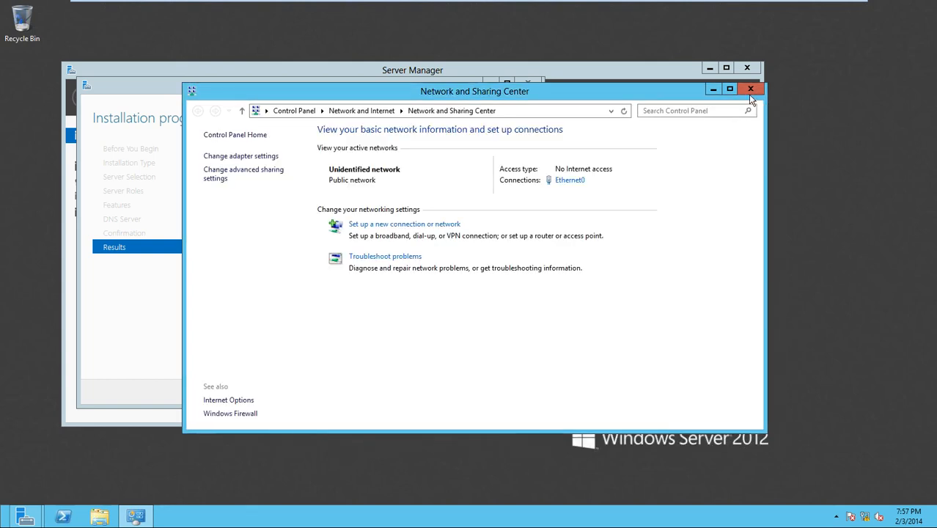
{"action": "left_click", "coordinate": [749, 89]}
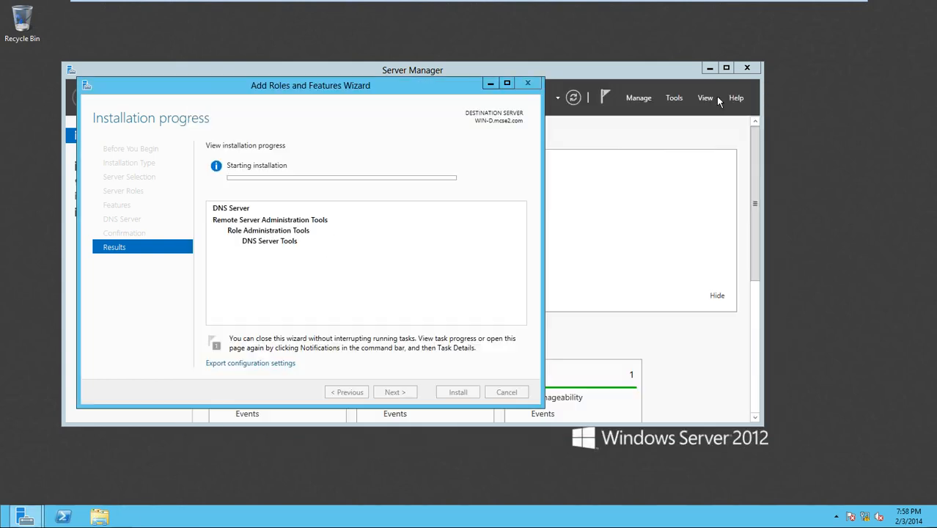
{"action": "mouse_move", "coordinate": [367, 6]}
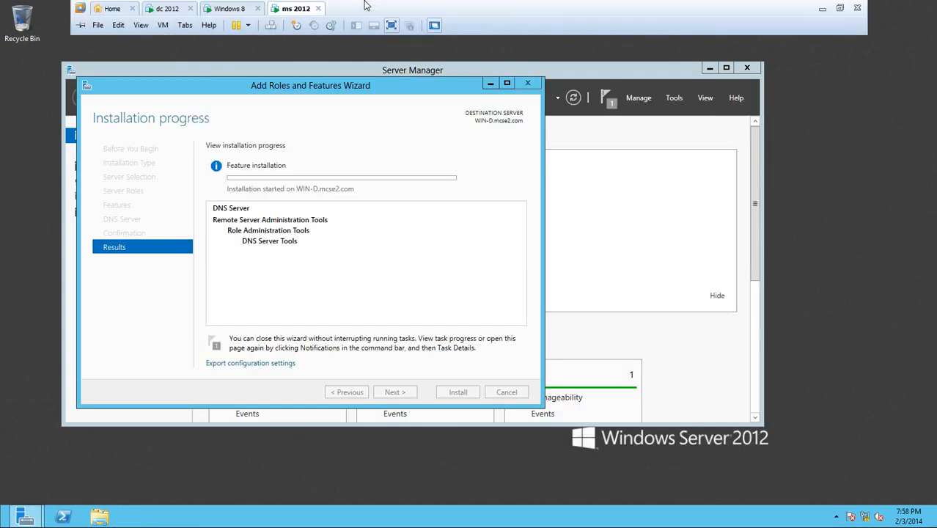
- On dc 2012, delete the mcse.com conditional forwarder
{"action": "left_click", "coordinate": [176, 9]}
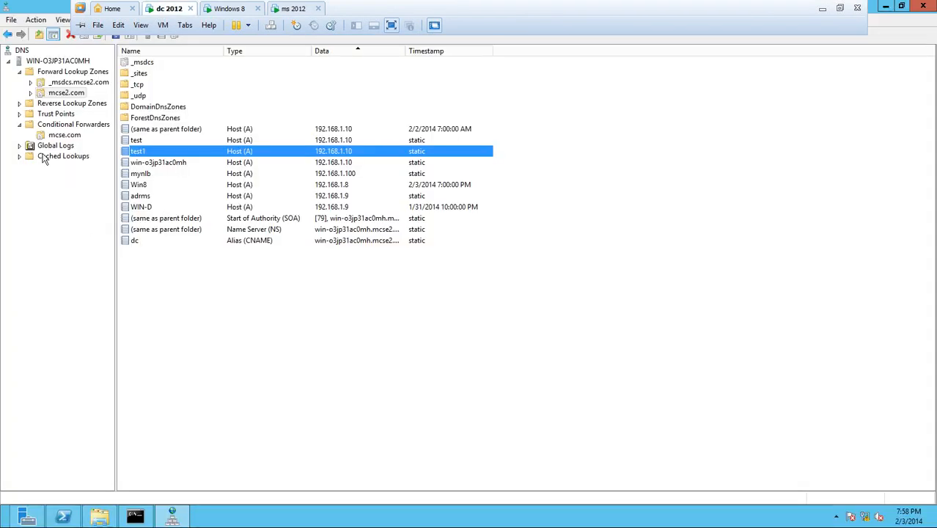
{"action": "left_click", "coordinate": [65, 93]}
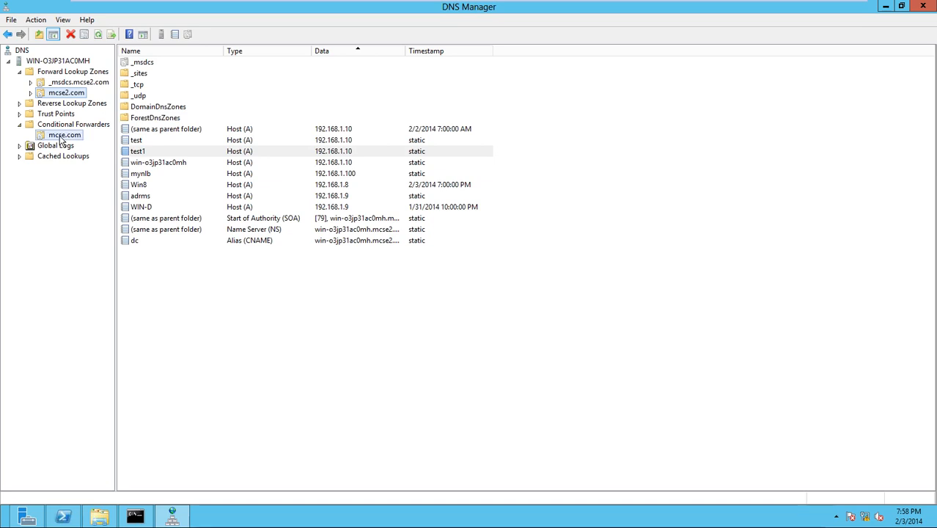
{"action": "right_click", "coordinate": [63, 138]}
{"action": "left_click", "coordinate": [93, 155]}
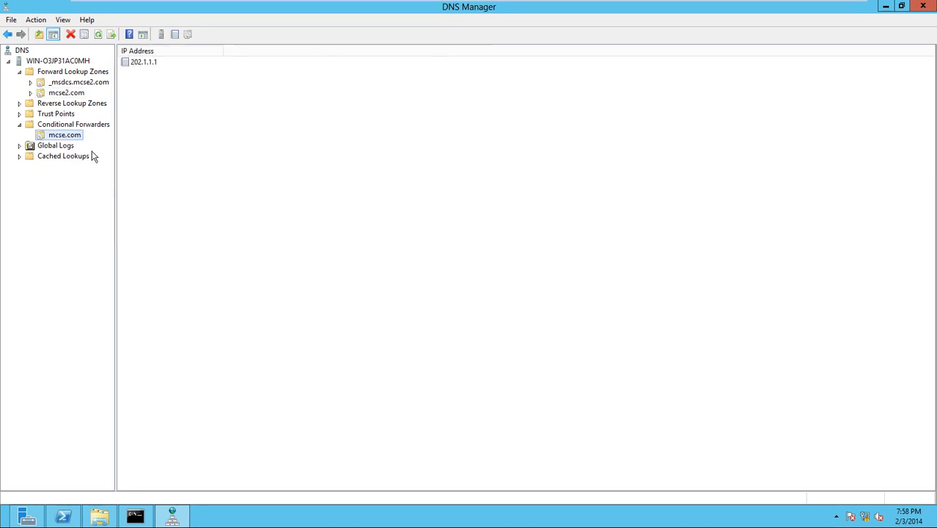
{"action": "right_click", "coordinate": [74, 140]}
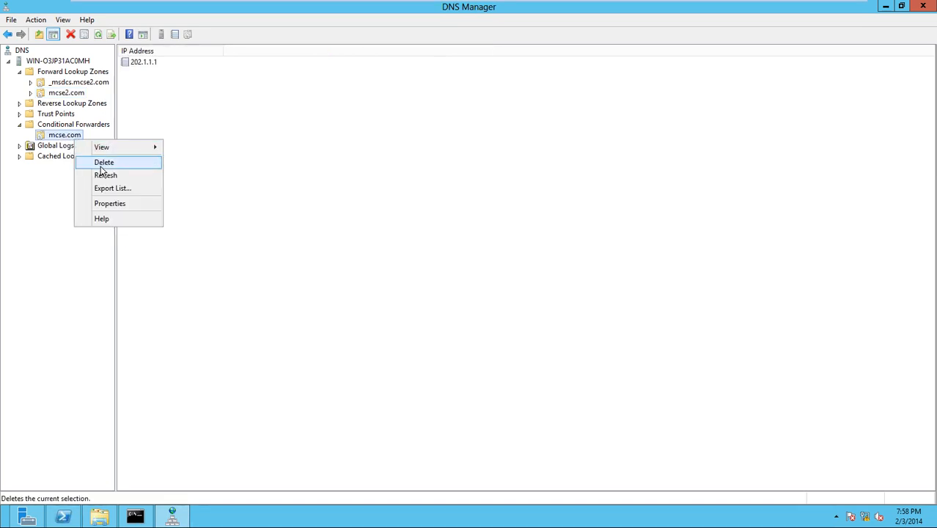
{"action": "left_click", "coordinate": [102, 163]}
{"action": "left_click", "coordinate": [538, 305]}
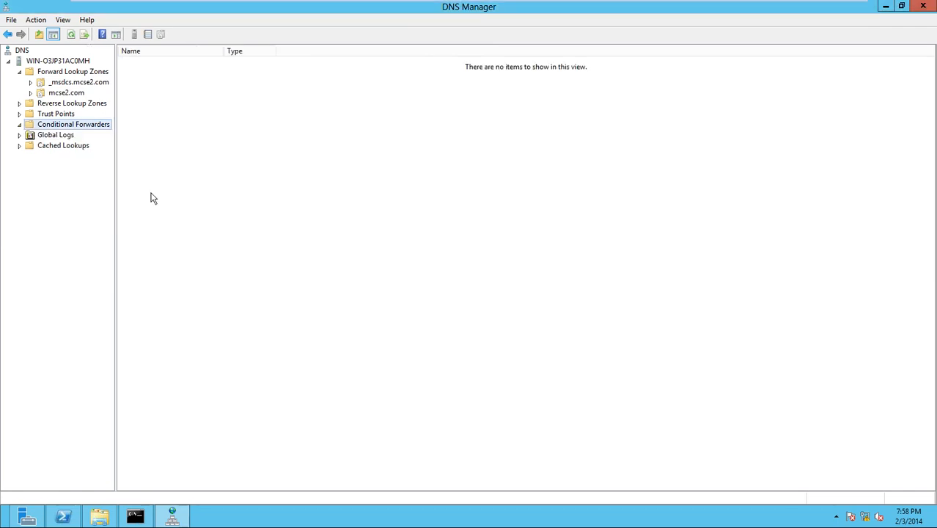
- Remove the 201.1.1.1 forwarder from the DNS server's properties and apply
{"action": "left_click", "coordinate": [58, 61]}
{"action": "right_click", "coordinate": [58, 62]}
{"action": "left_click", "coordinate": [97, 248]}
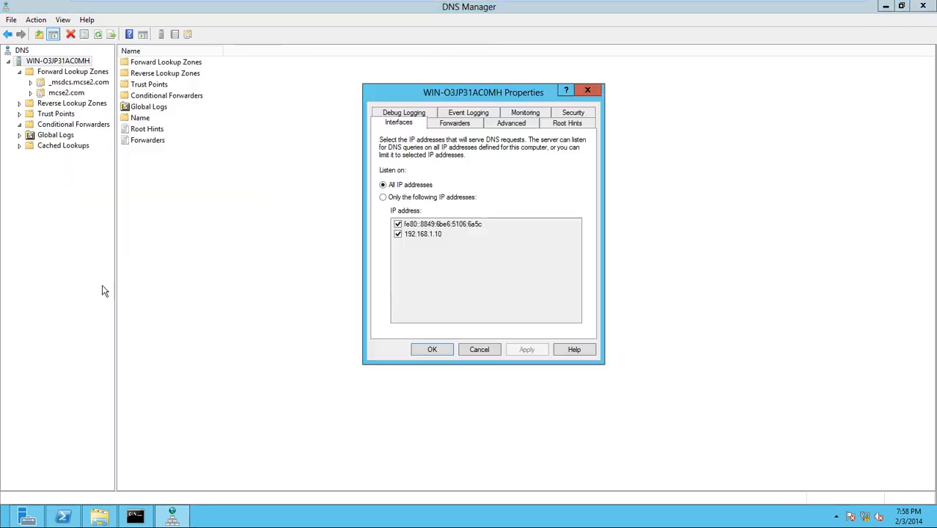
{"action": "left_click", "coordinate": [455, 123]}
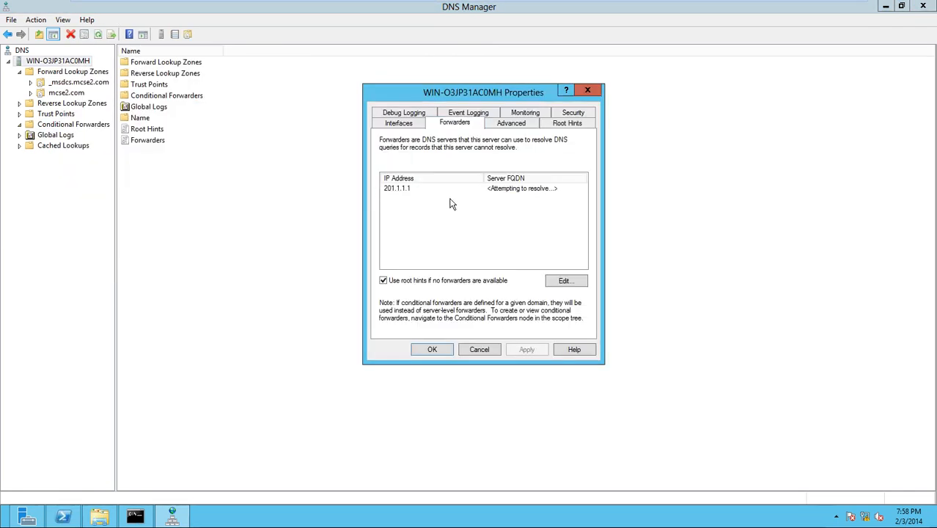
{"action": "left_click", "coordinate": [420, 188]}
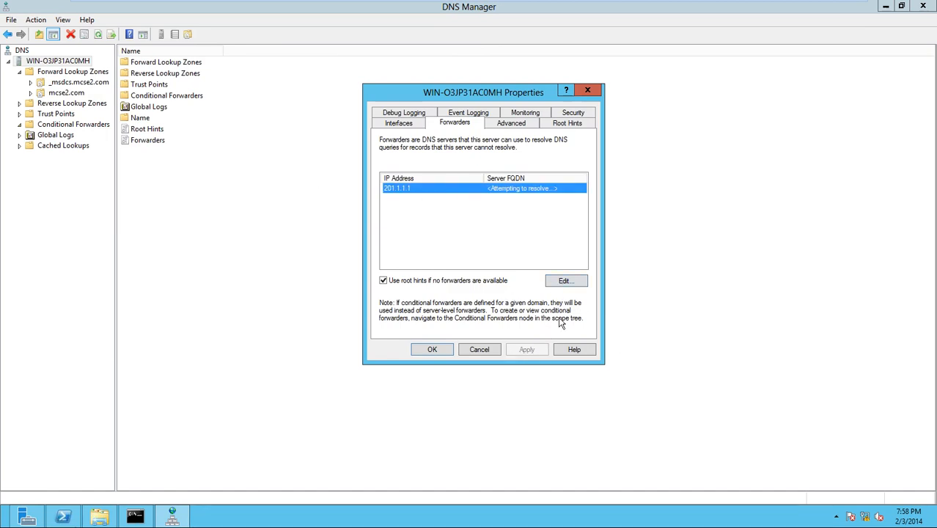
{"action": "left_click", "coordinate": [564, 280]}
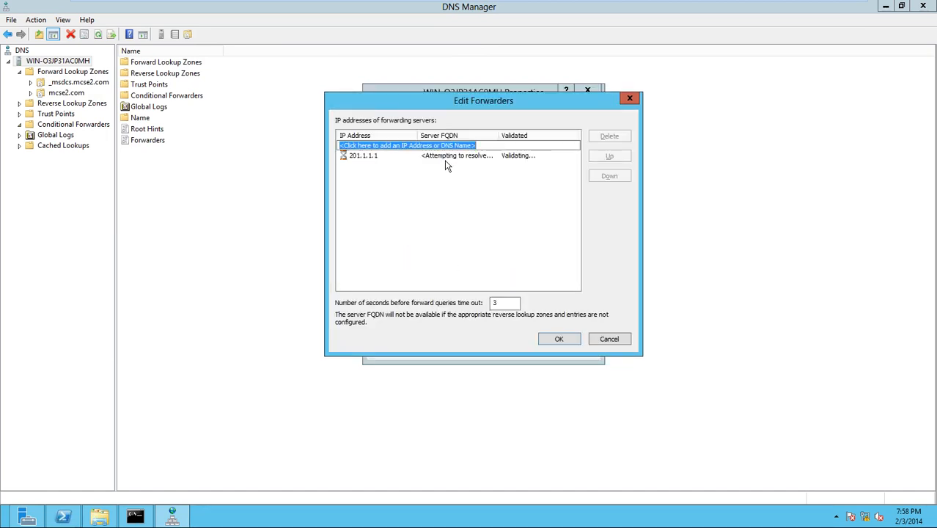
{"action": "left_click", "coordinate": [447, 156]}
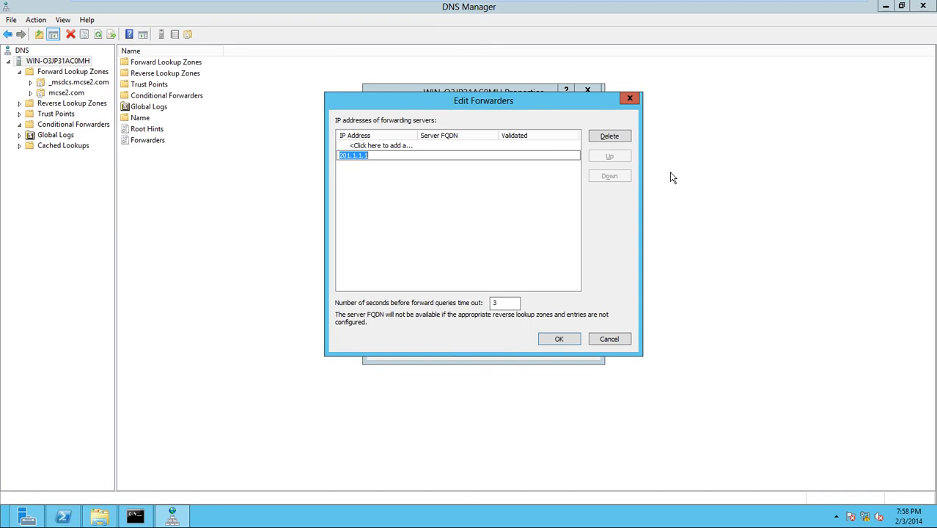
{"action": "left_click", "coordinate": [613, 139]}
{"action": "left_click", "coordinate": [562, 339]}
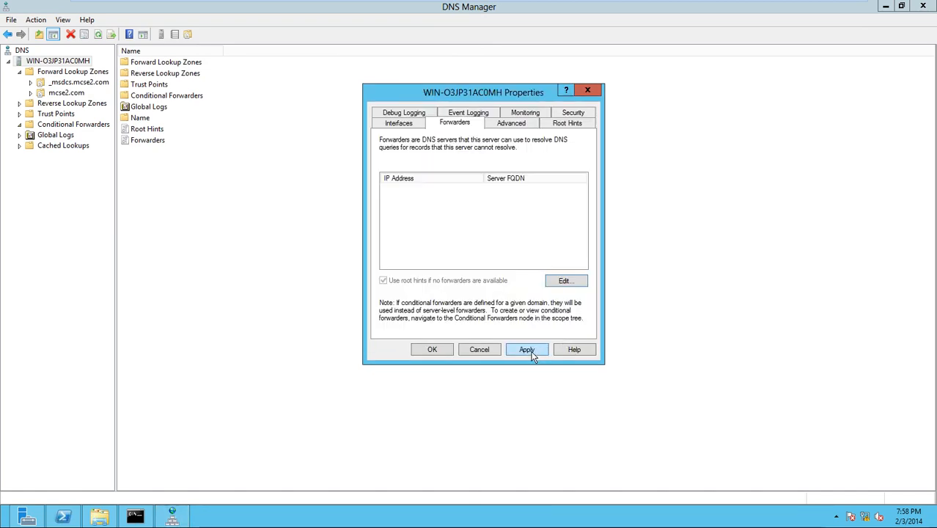
{"action": "left_click", "coordinate": [433, 349]}
- Check the DNS install progress on the ms 2012 VM, then minimize its console to show the slides
{"action": "mouse_move", "coordinate": [258, 5]}
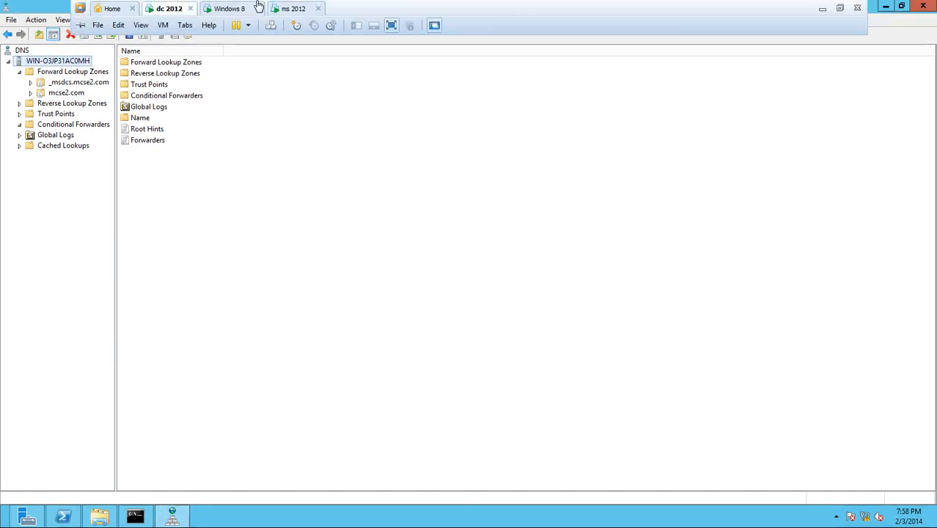
{"action": "left_click", "coordinate": [293, 8]}
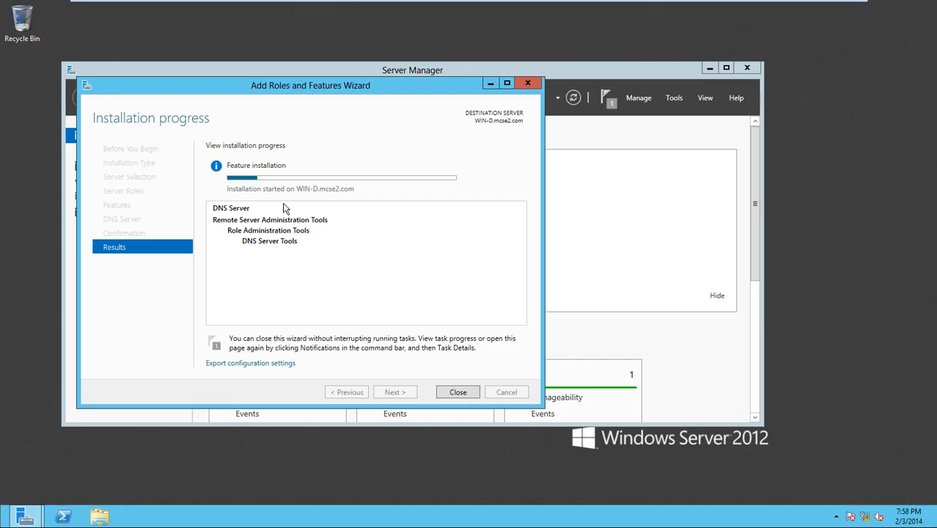
{"action": "mouse_move", "coordinate": [696, 3]}
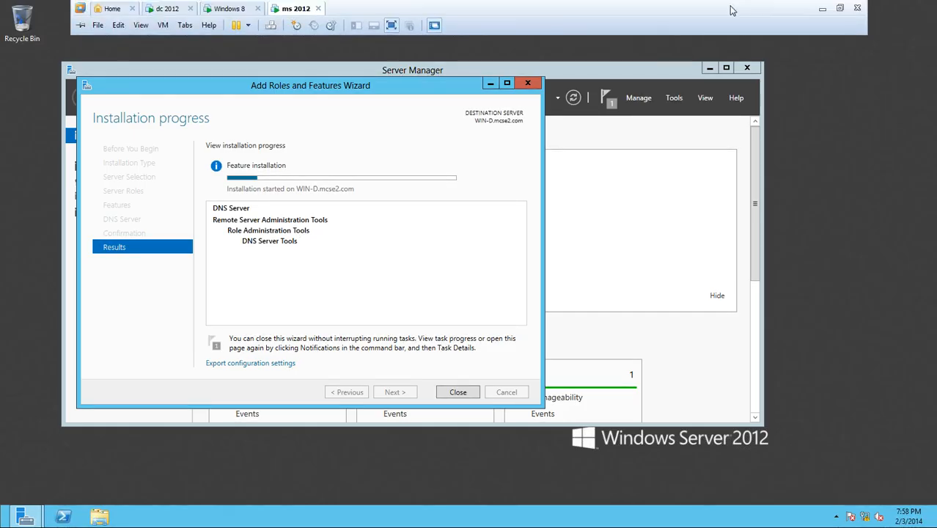
{"action": "left_click", "coordinate": [823, 8]}
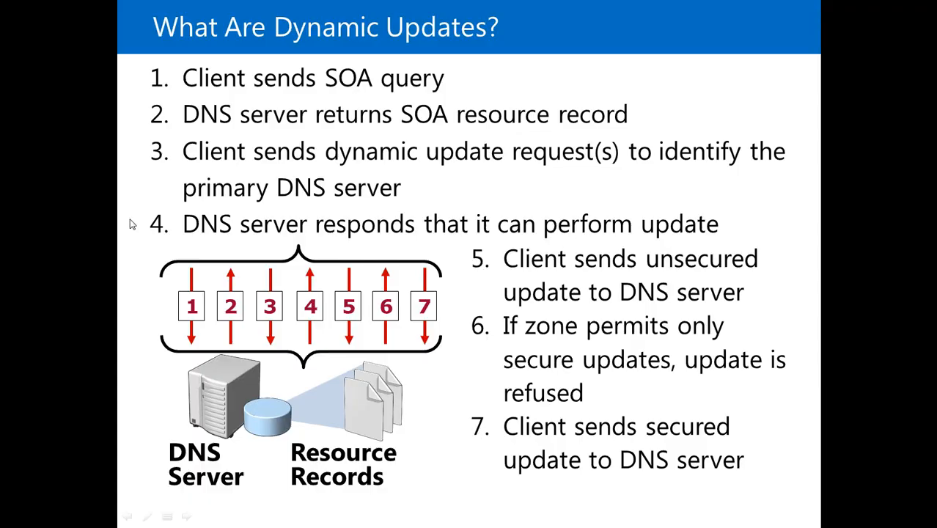
- Advance to the 'What Are Active Directory–Integrated Zones?' slide and return to the ms 2012 VM
{"action": "left_click", "coordinate": [576, 475]}
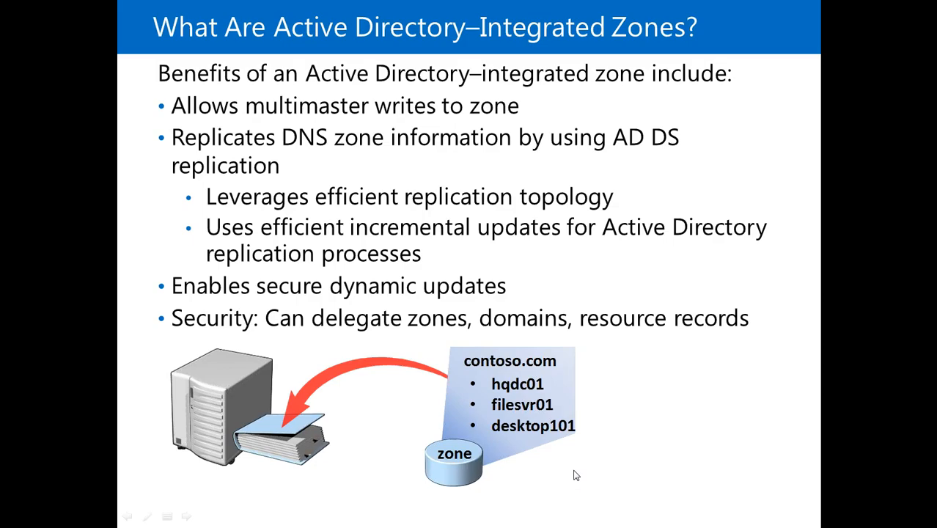
{"action": "key", "text": "alt+Tab"}
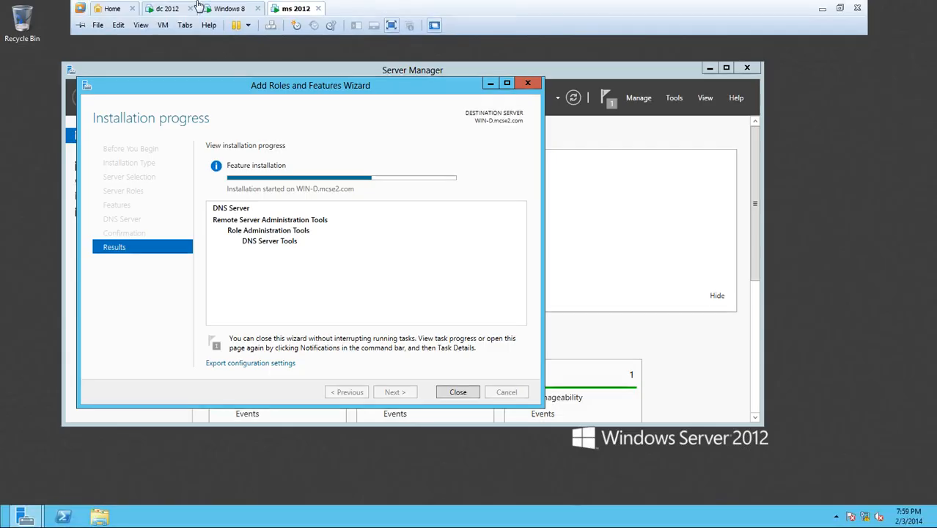
- On dc 2012, review mcse2.com's properties, security permissions and replication scope without changing them
{"action": "left_click", "coordinate": [169, 9]}
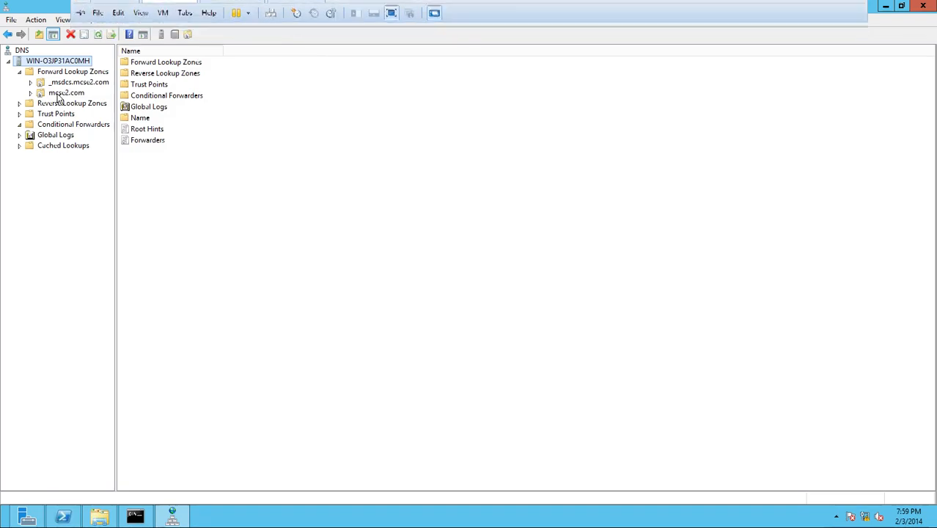
{"action": "right_click", "coordinate": [62, 95]}
{"action": "left_click", "coordinate": [121, 292]}
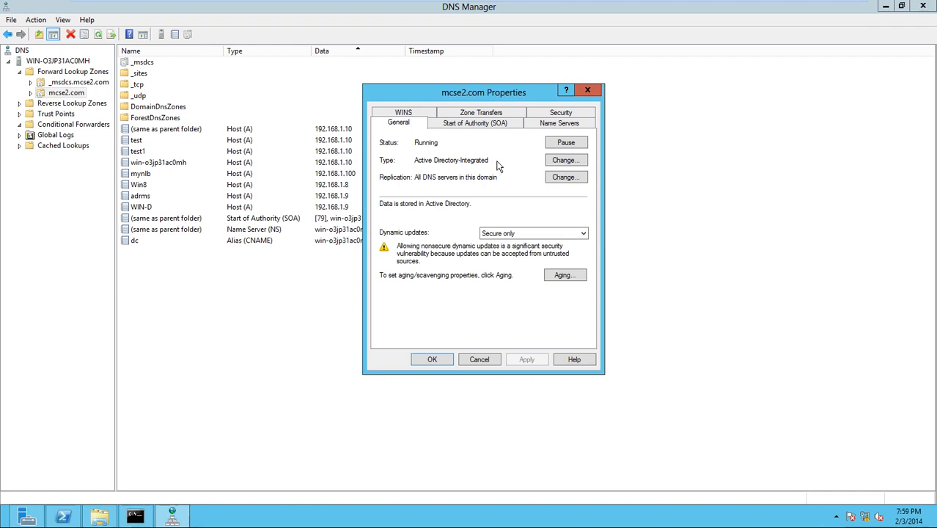
{"action": "left_click", "coordinate": [560, 112]}
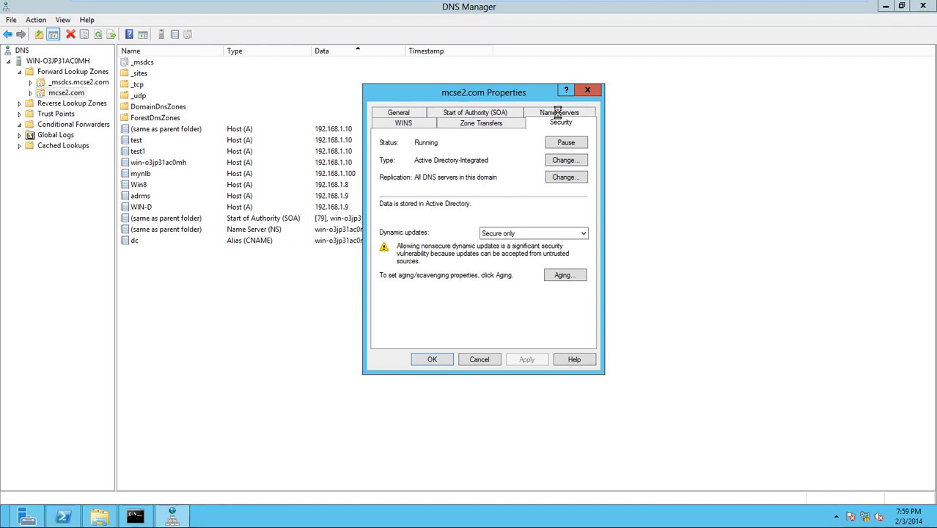
{"action": "left_click", "coordinate": [398, 114]}
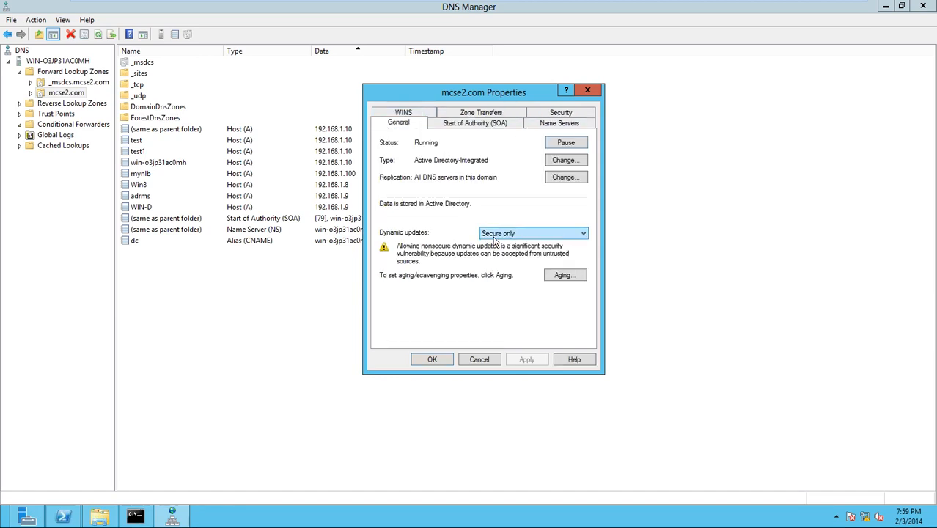
{"action": "left_click", "coordinate": [555, 180]}
{"action": "left_click", "coordinate": [591, 300]}
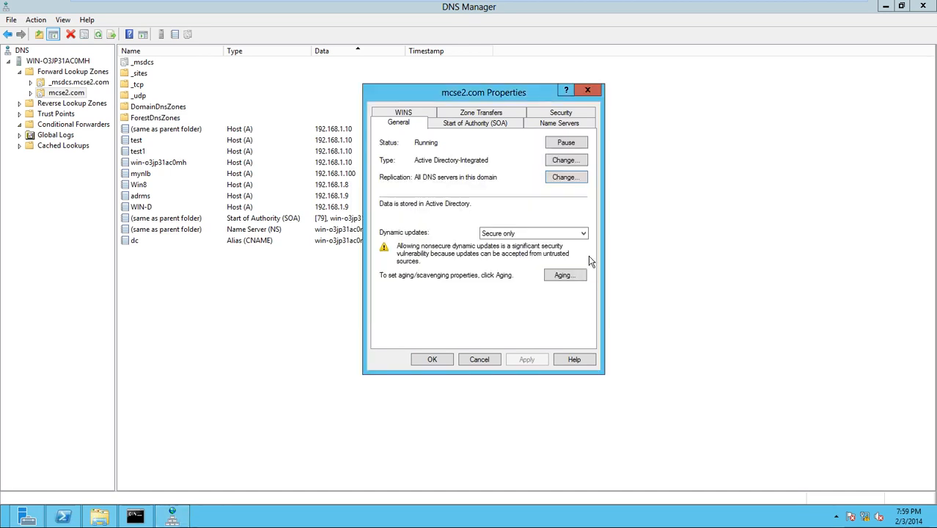
- Convert mcse2.com to a standard primary zone by clearing 'Store the zone in Active Directory'
{"action": "left_click", "coordinate": [566, 161]}
{"action": "left_click", "coordinate": [363, 272]}
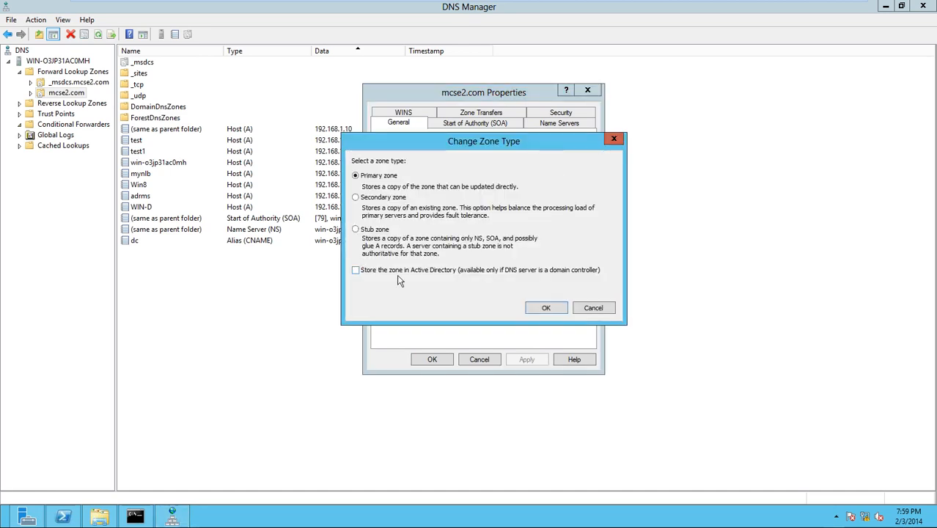
{"action": "left_click", "coordinate": [554, 307]}
{"action": "left_click", "coordinate": [529, 305]}
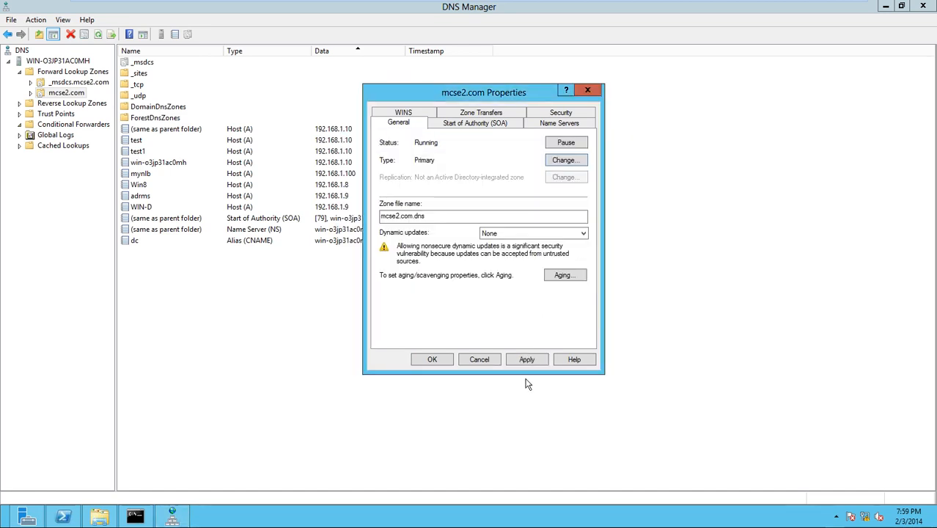
{"action": "left_click", "coordinate": [436, 360]}
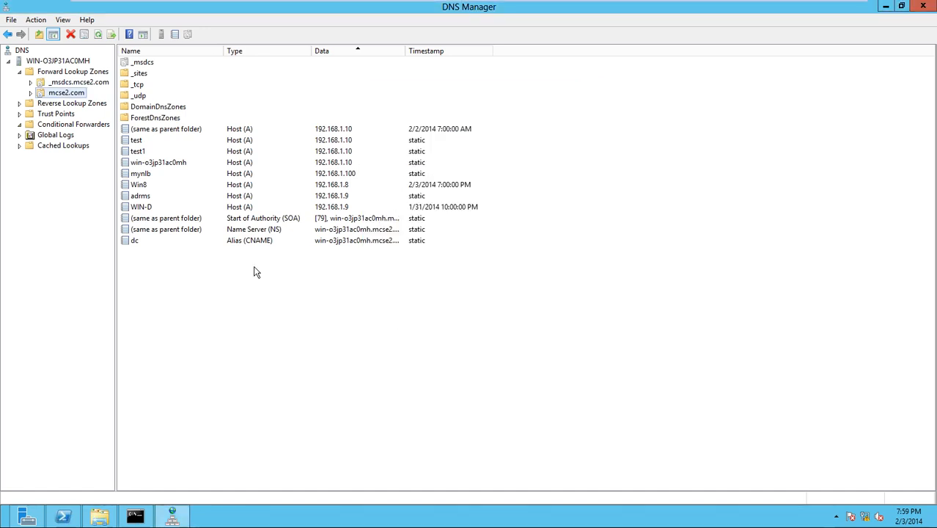
- Store mcse2.com in Active Directory again, leaving dynamic updates at None
{"action": "right_click", "coordinate": [68, 94]}
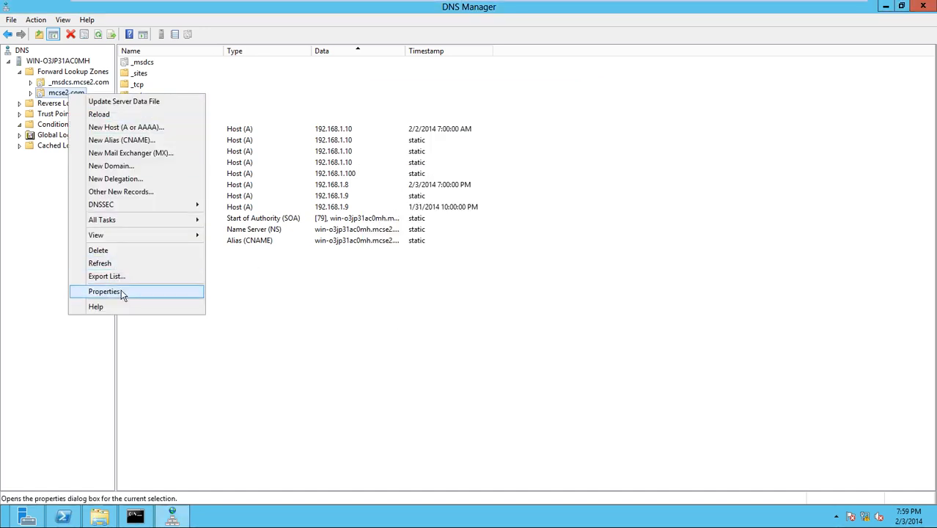
{"action": "left_click", "coordinate": [121, 291]}
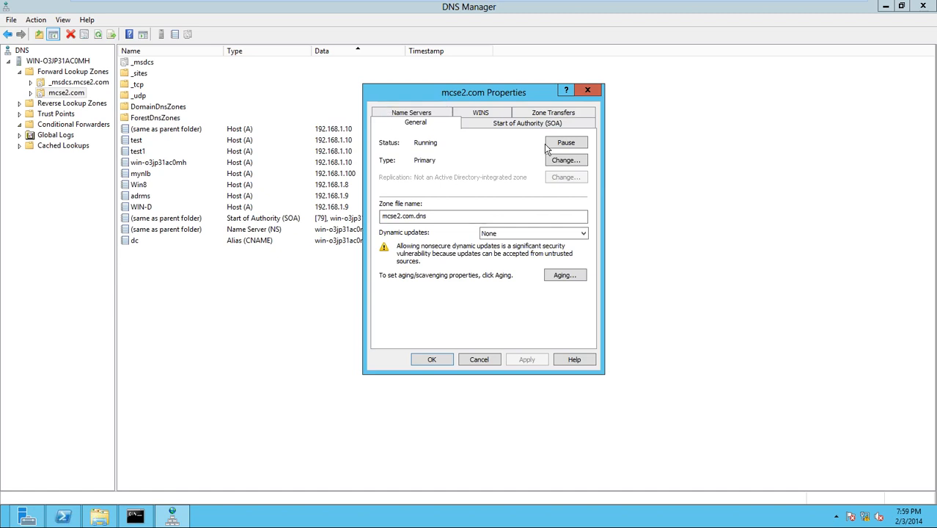
{"action": "left_click", "coordinate": [583, 234]}
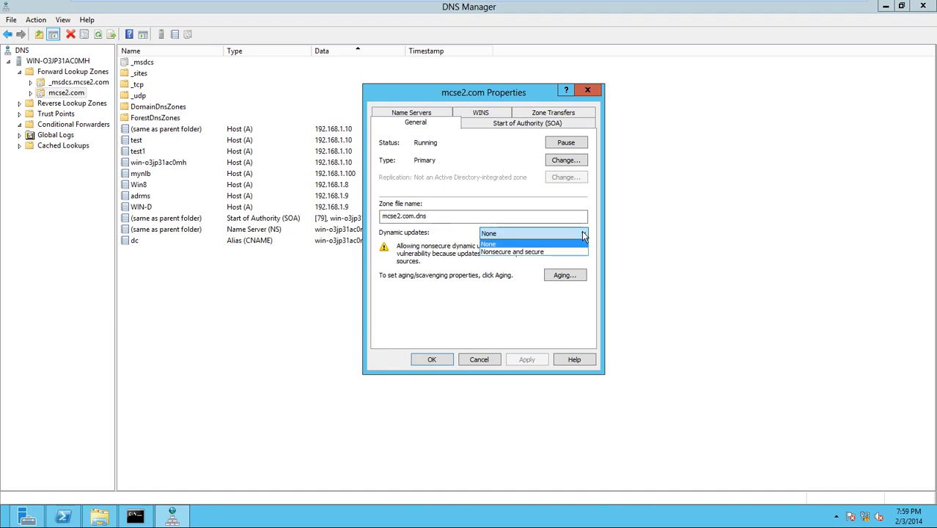
{"action": "left_click", "coordinate": [583, 235]}
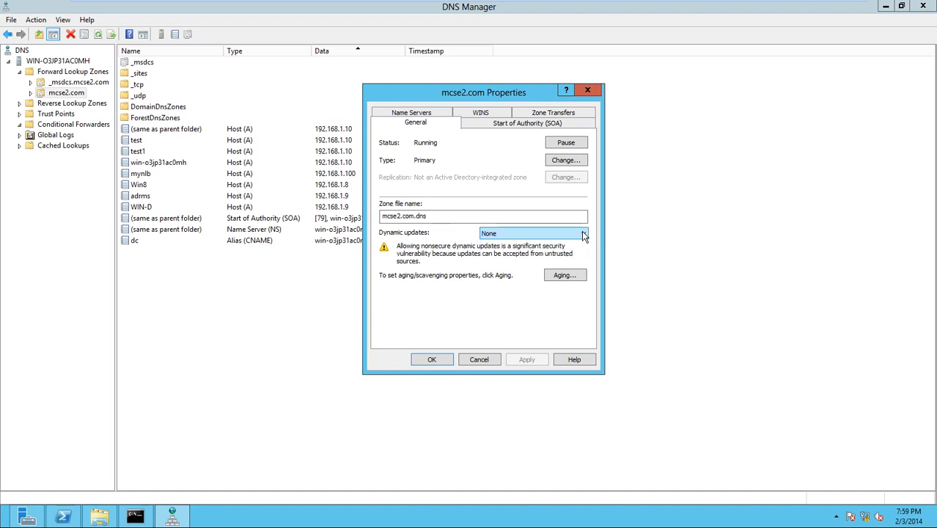
{"action": "left_click", "coordinate": [564, 161]}
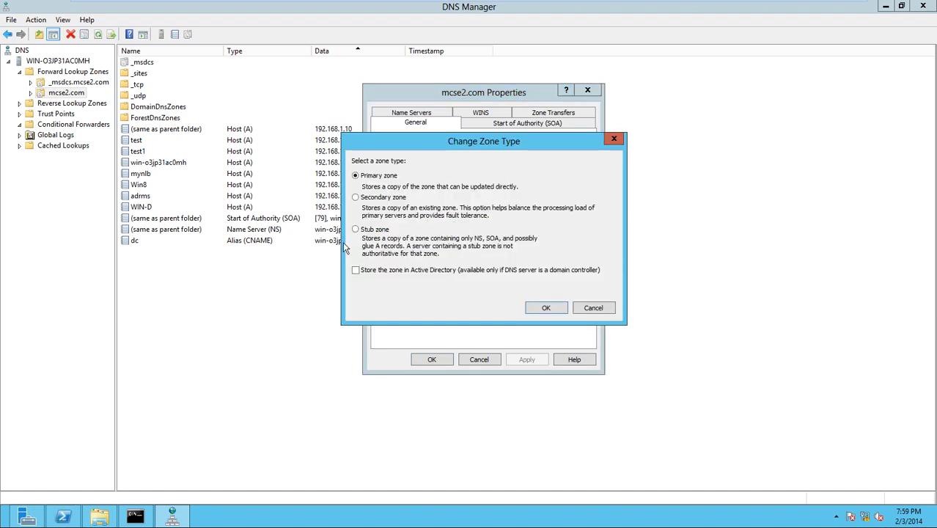
{"action": "left_click", "coordinate": [364, 272]}
{"action": "left_click", "coordinate": [542, 308]}
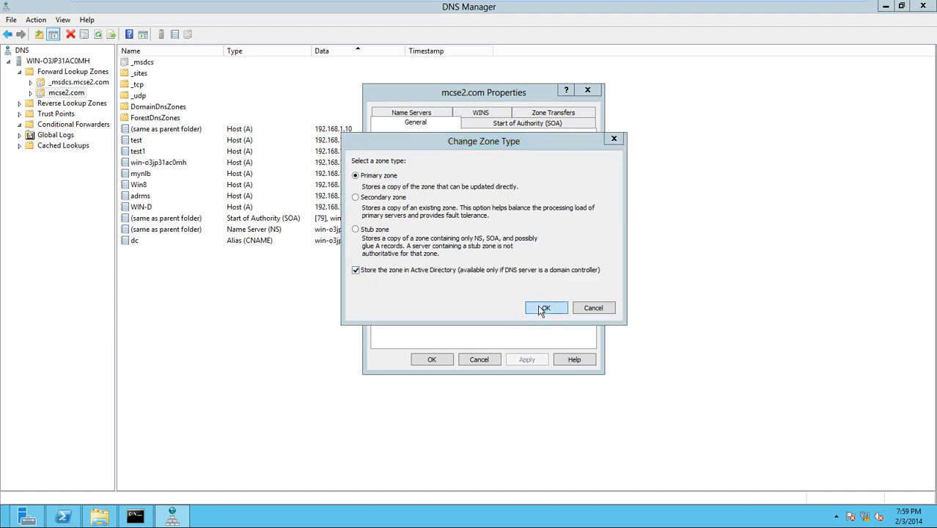
{"action": "left_click", "coordinate": [511, 302]}
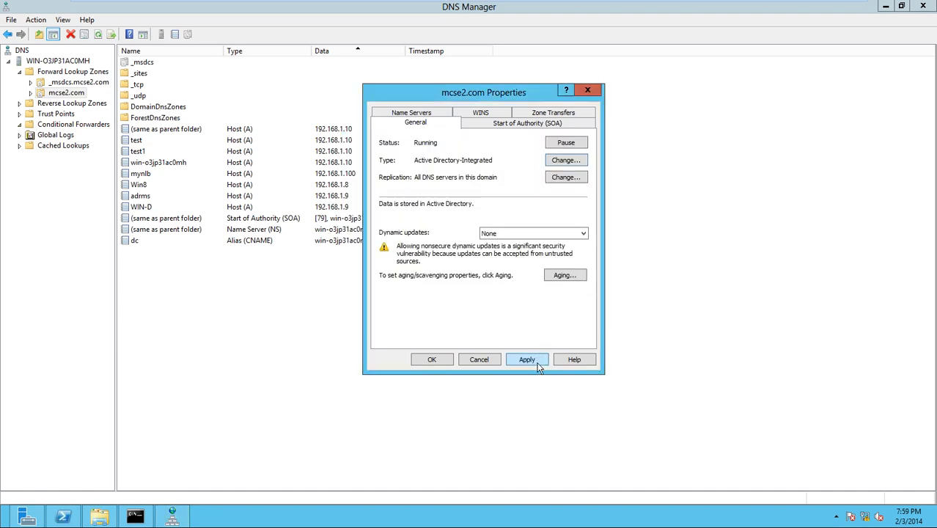
{"action": "left_click", "coordinate": [424, 361]}
- Set mcse2.com's dynamic updates to 'Secure only' and close its properties
{"action": "right_click", "coordinate": [63, 95]}
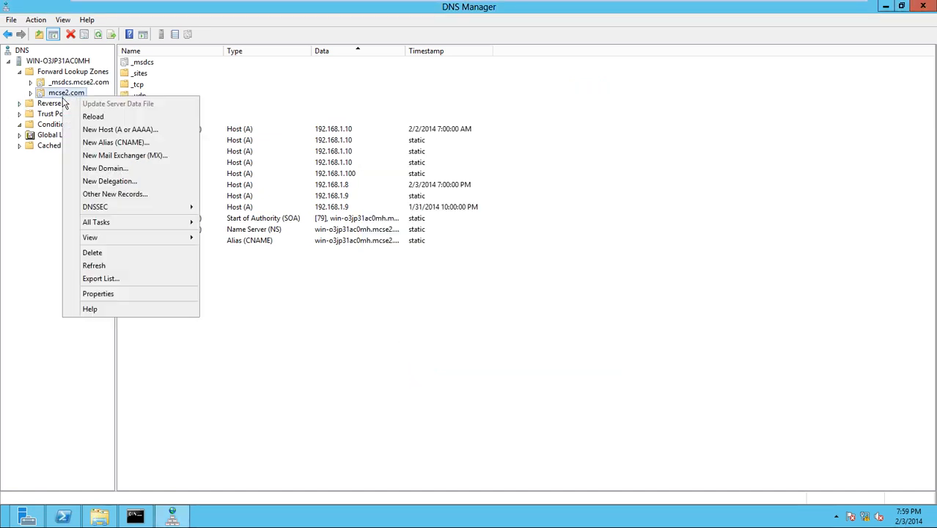
{"action": "left_click", "coordinate": [99, 295]}
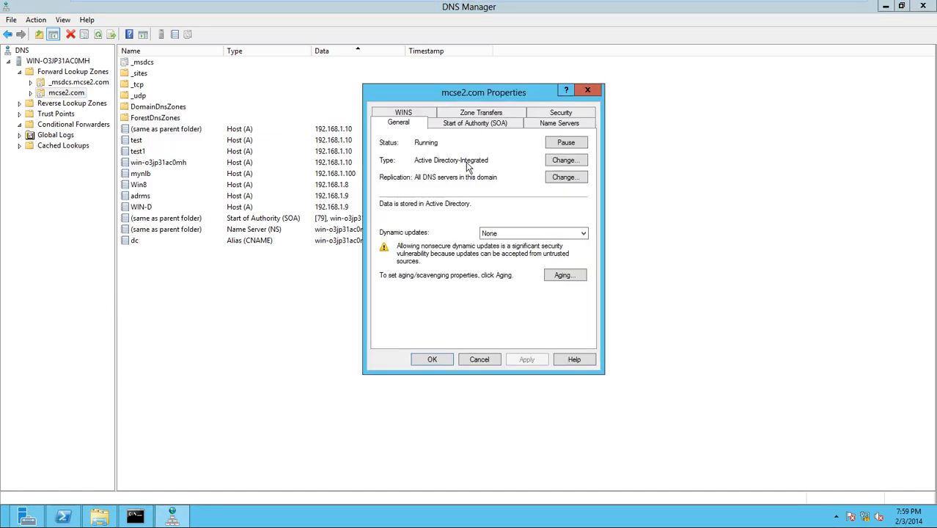
{"action": "left_click", "coordinate": [562, 114]}
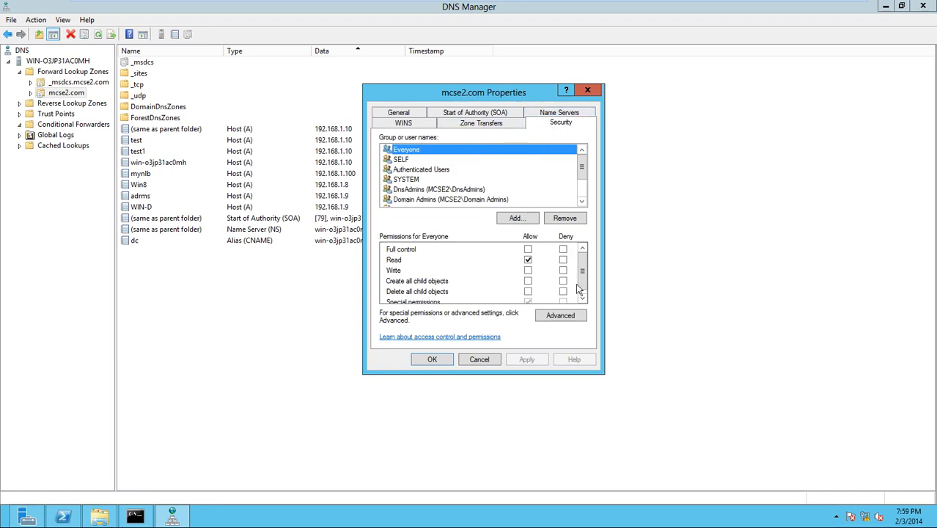
{"action": "scroll", "coordinate": [583, 195], "scroll_direction": "down", "scroll_amount": 2}
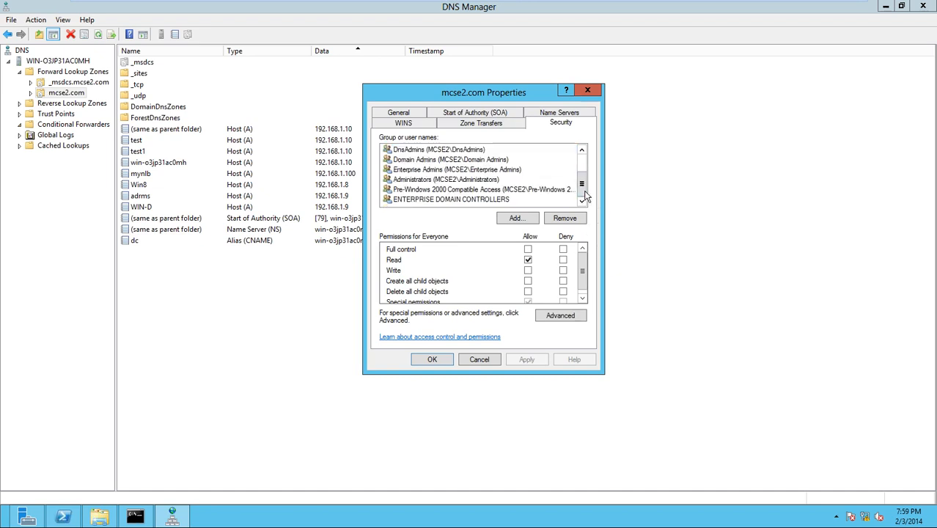
{"action": "left_click", "coordinate": [401, 113]}
{"action": "left_click", "coordinate": [561, 234]}
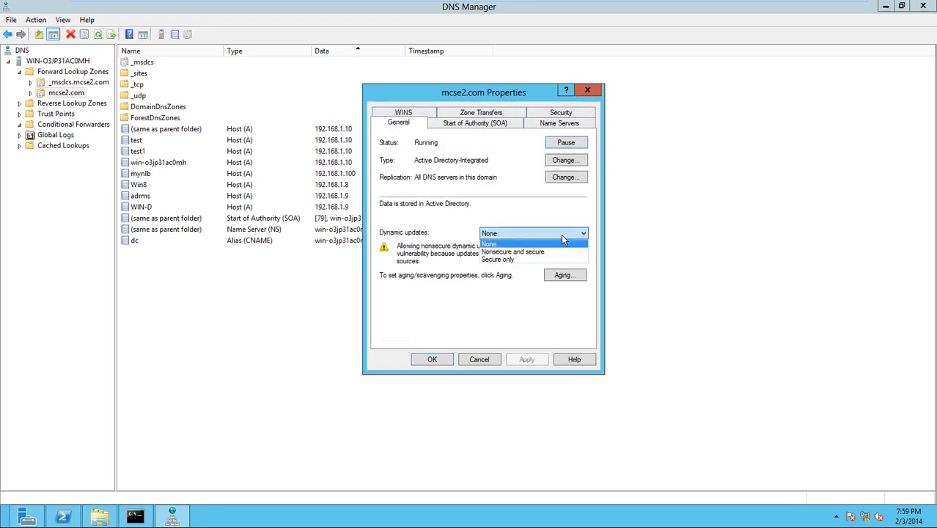
{"action": "left_click", "coordinate": [523, 261]}
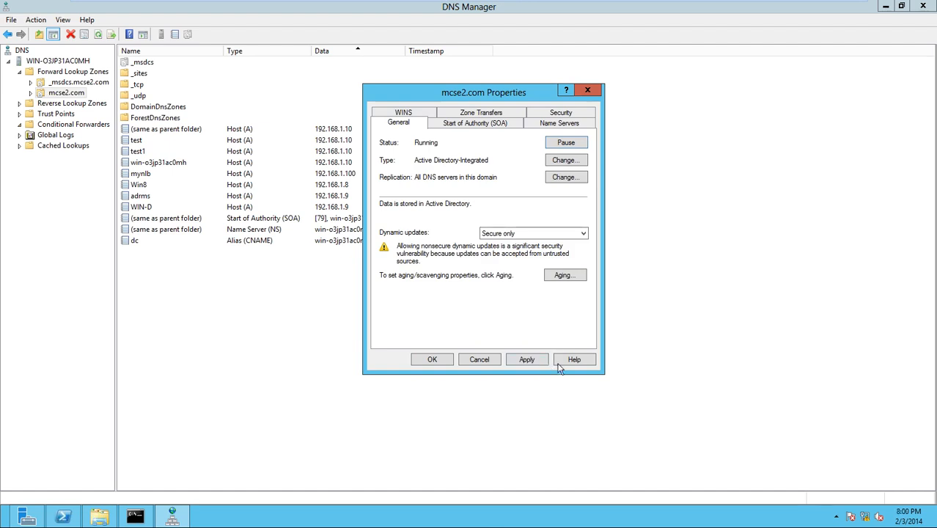
{"action": "left_click", "coordinate": [424, 364]}
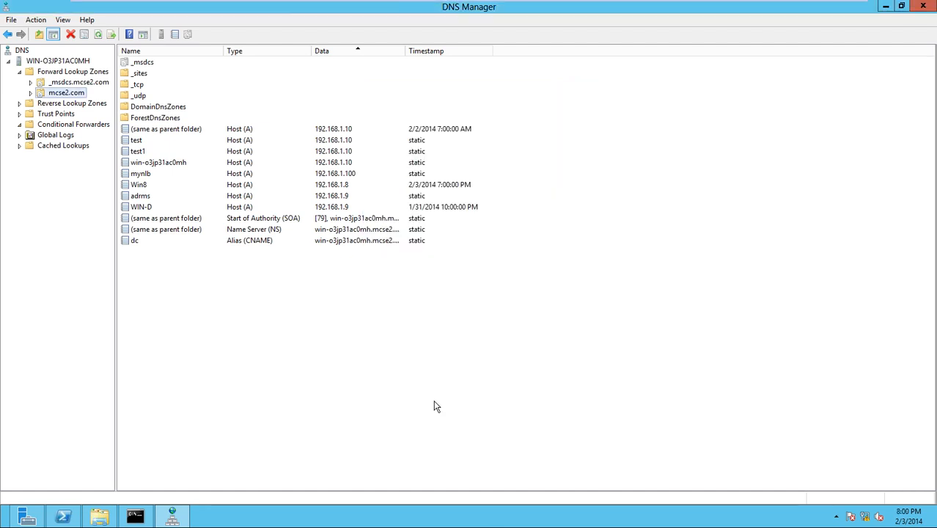
- On the WIN-D VM, close the finished DNS Server install wizard and launch DNS Manager from Tools
{"action": "mouse_move", "coordinate": [347, 5]}
{"action": "left_click", "coordinate": [290, 10]}
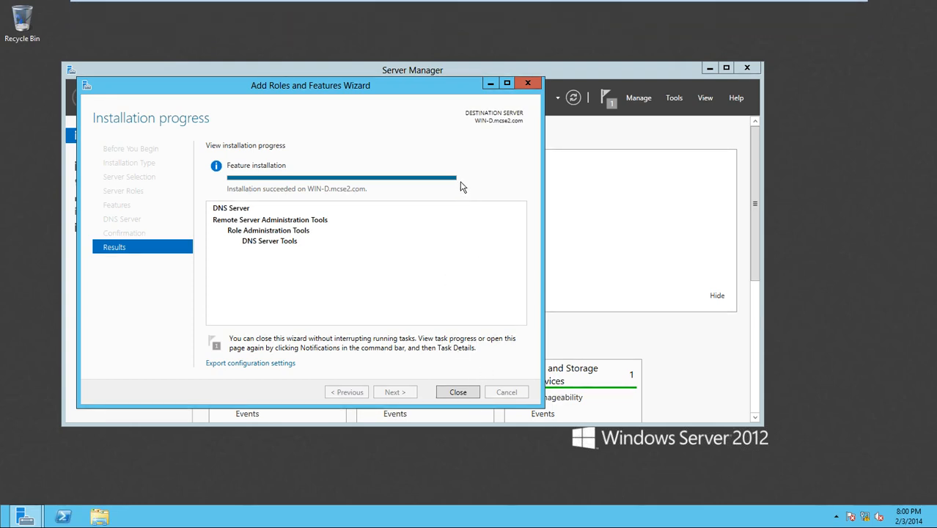
{"action": "left_click", "coordinate": [458, 392]}
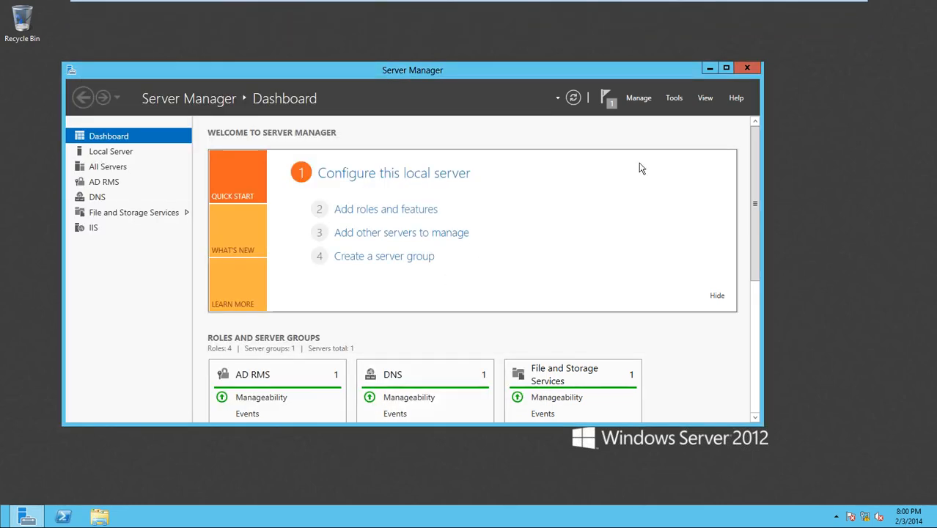
{"action": "left_click", "coordinate": [669, 99]}
{"action": "left_click", "coordinate": [691, 165]}
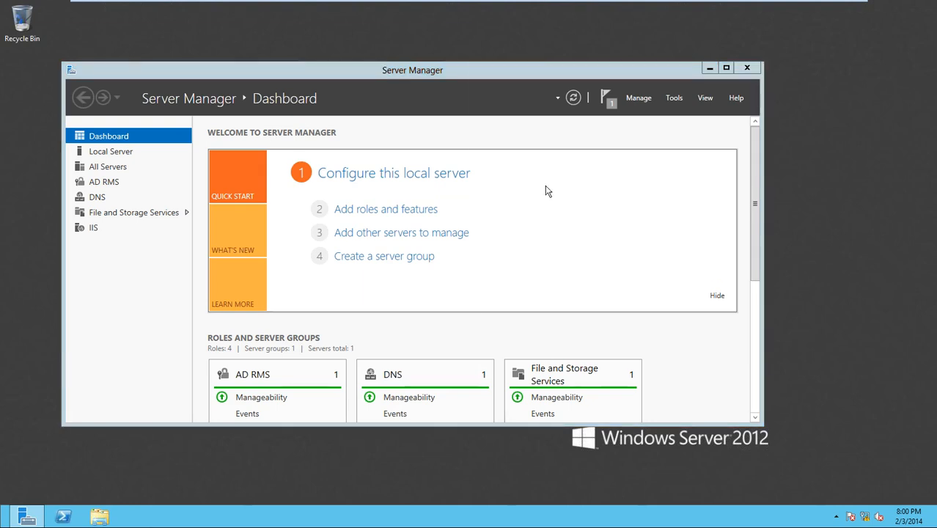
- Expand WIN-D and start a new primary zone under Forward Lookup Zones
{"action": "double_click", "coordinate": [65, 92]}
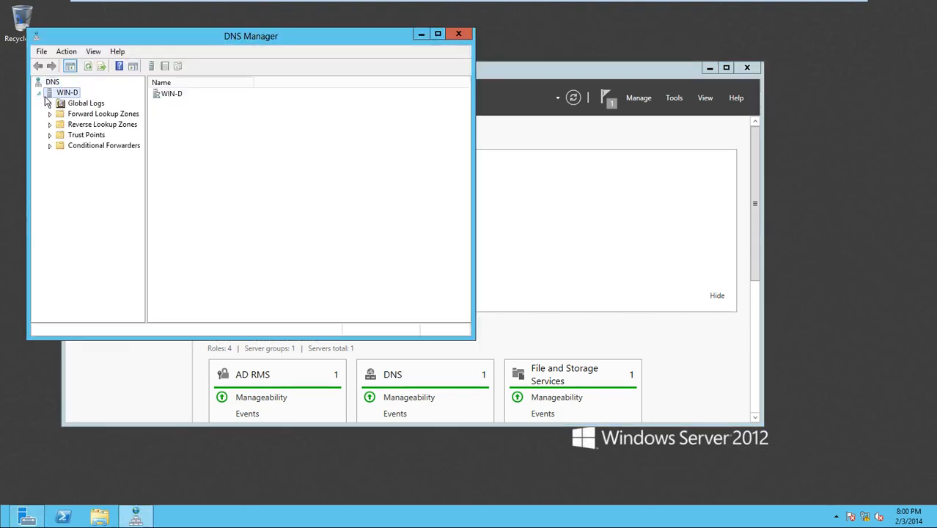
{"action": "left_click", "coordinate": [59, 118]}
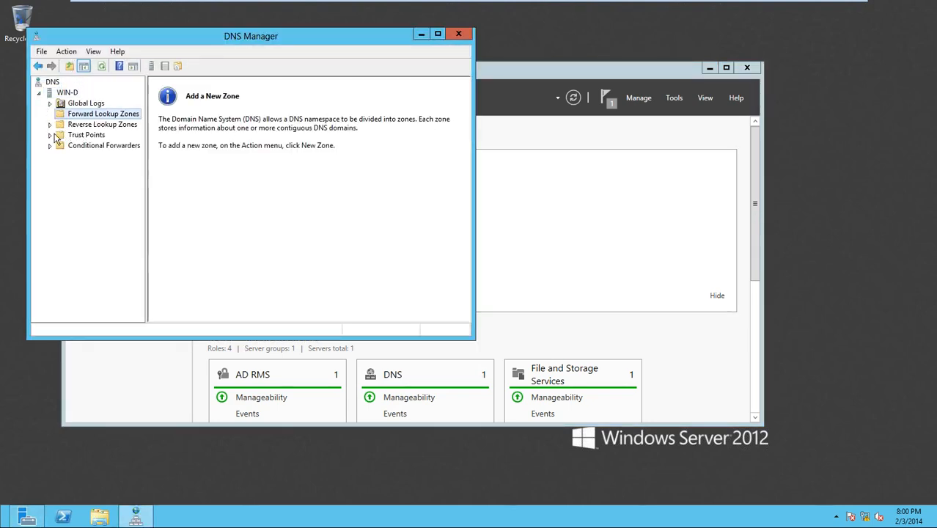
{"action": "right_click", "coordinate": [101, 117]}
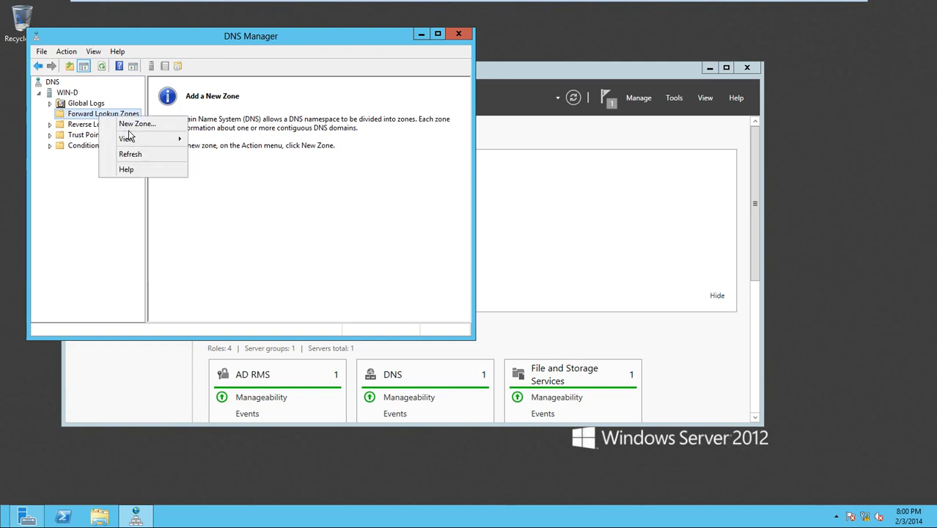
{"action": "left_click", "coordinate": [129, 126]}
{"action": "left_click", "coordinate": [250, 254]}
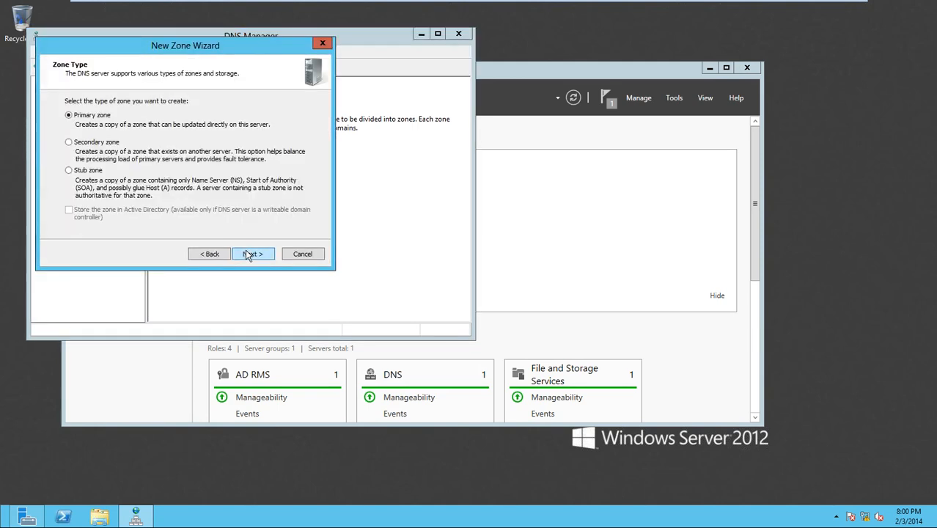
{"action": "left_click", "coordinate": [249, 254]}
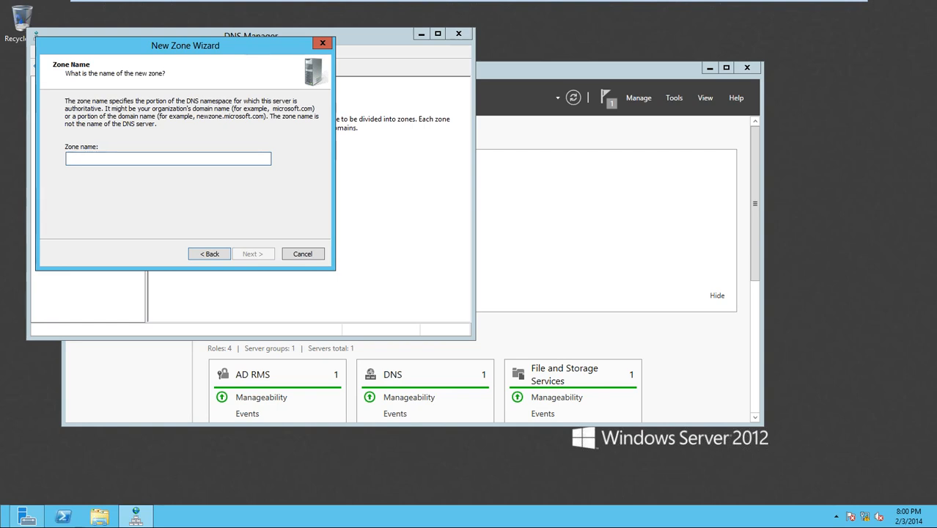
- Name the zone ct.com, keep the default zone file and no dynamic updates, and open it
{"action": "type", "text": "my"}
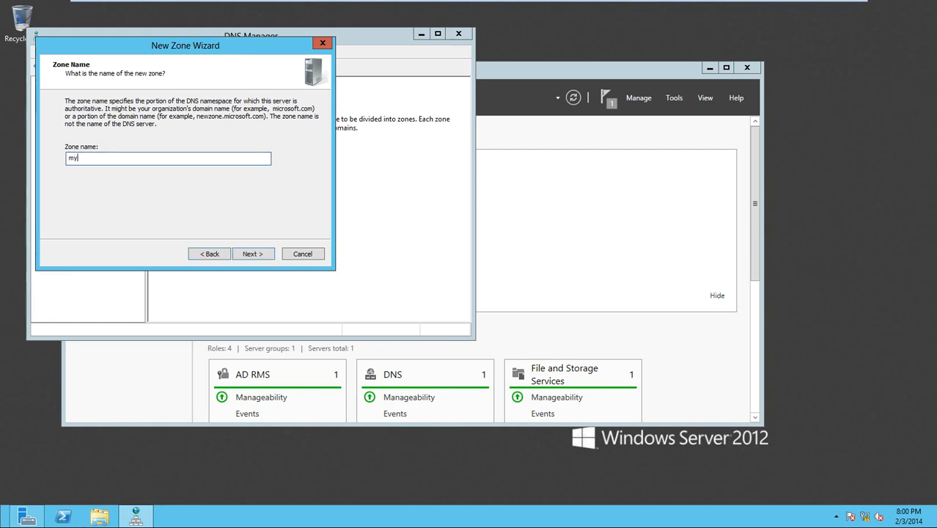
{"action": "key", "text": "BackSpace"}
{"action": "key", "text": "BackSpace"}
{"action": "type", "text": "ct.com"}
{"action": "key", "text": "Return"}
{"action": "key", "text": "Return"}
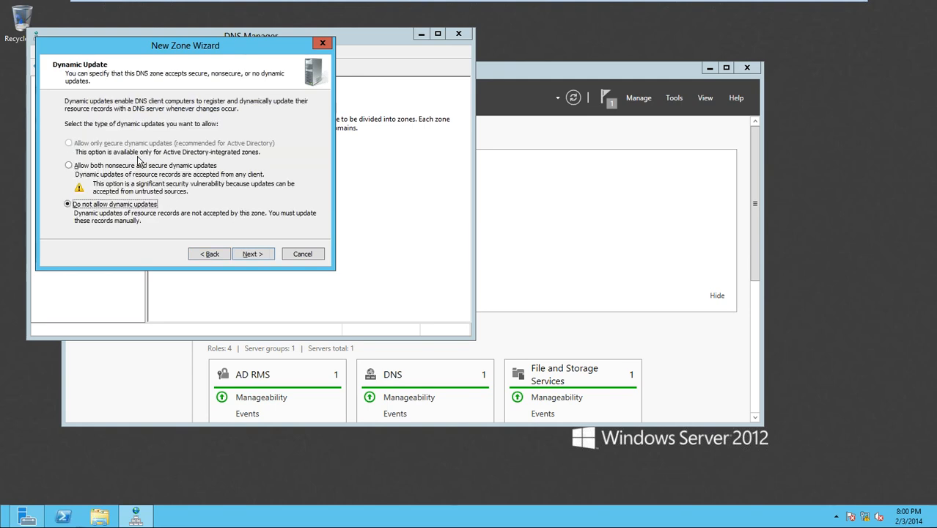
{"action": "key", "text": "Return"}
{"action": "key", "text": "Return"}
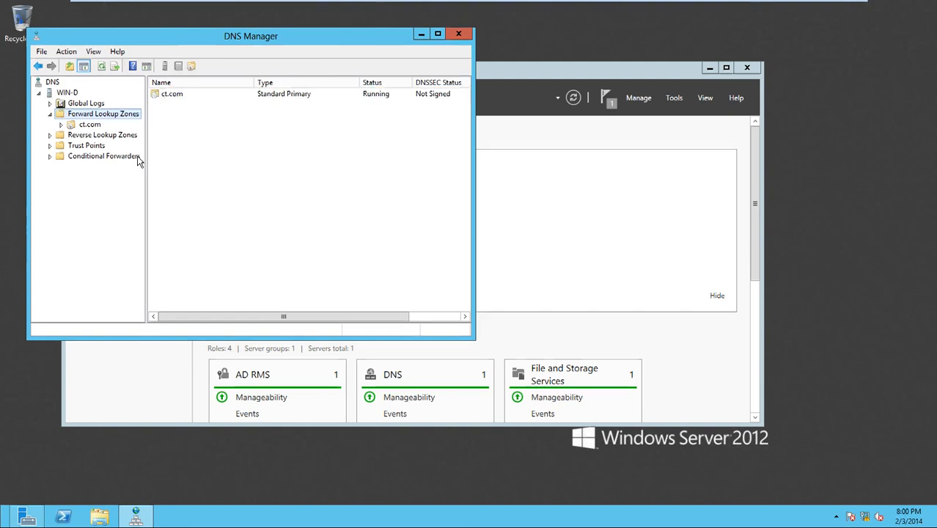
{"action": "key", "text": "Tab"}
{"action": "key", "text": "Return"}
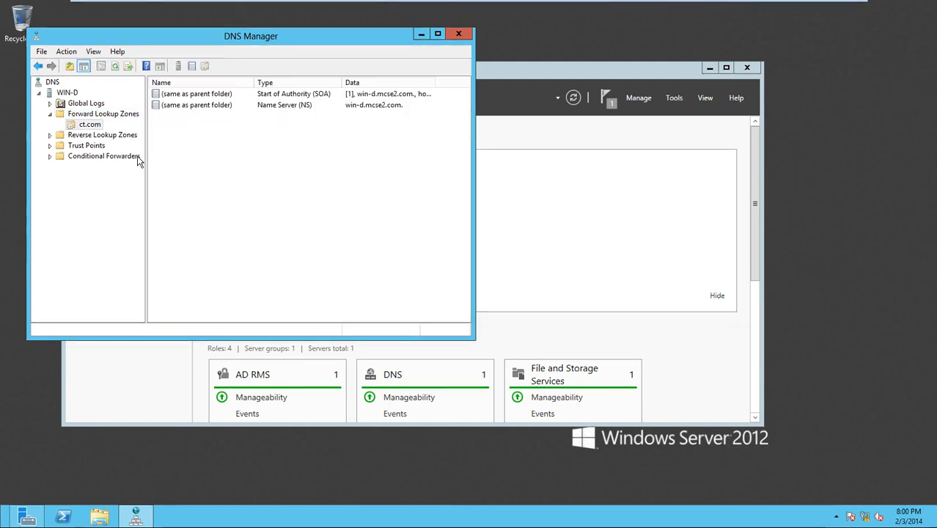
{"action": "key", "text": "super+r"}
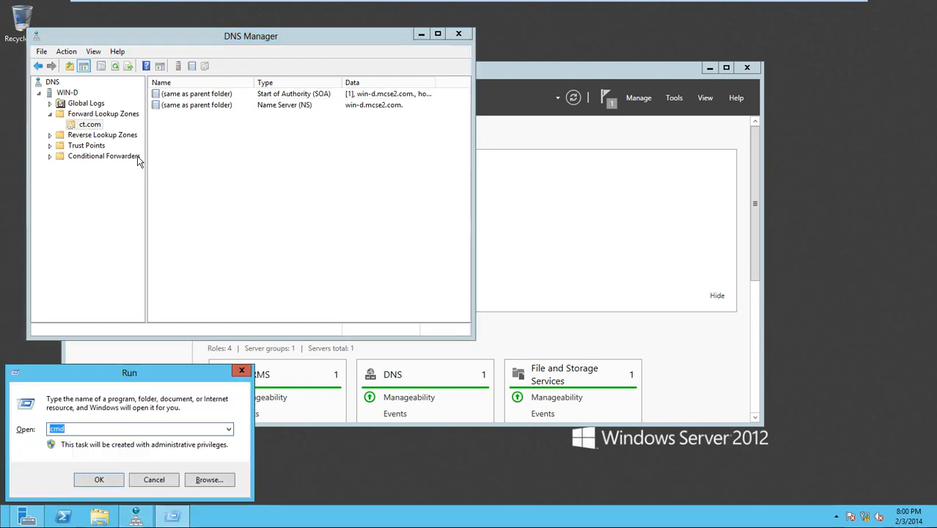
- Run ipconfig in an administrator command prompt to check WIN-D's IP configuration
{"action": "key", "text": "Return"}
{"action": "type", "text": "ipconfiofg"}
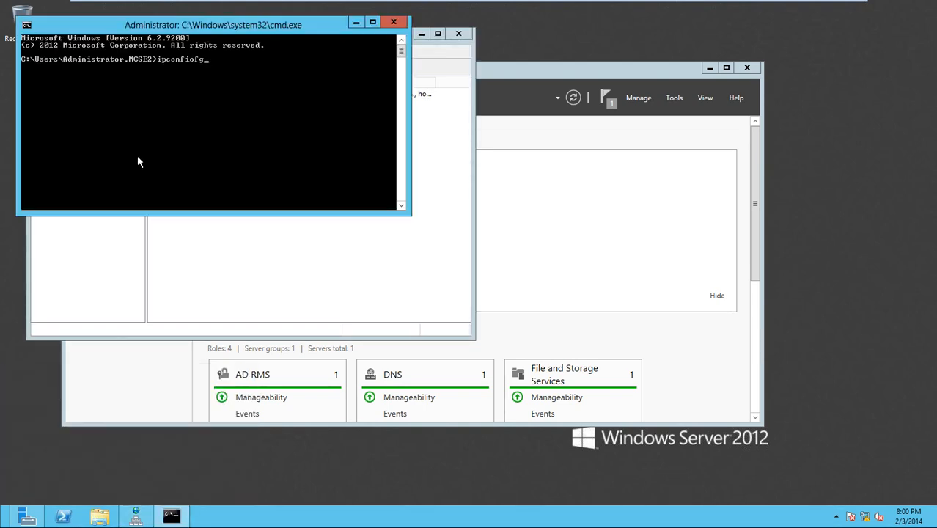
{"action": "key", "text": "BackSpace"}
{"action": "key", "text": "BackSpace"}
{"action": "key", "text": "BackSpace"}
{"action": "key", "text": "BackSpace"}
{"action": "key", "text": "BackSpace"}
{"action": "type", "text": "fig"}
{"action": "key", "text": "Return"}
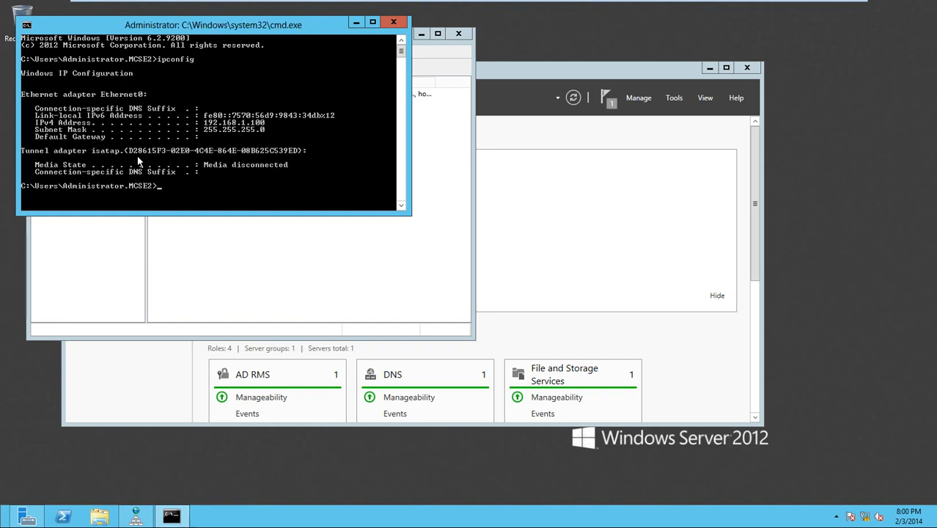
{"action": "key", "text": "alt+Tab"}
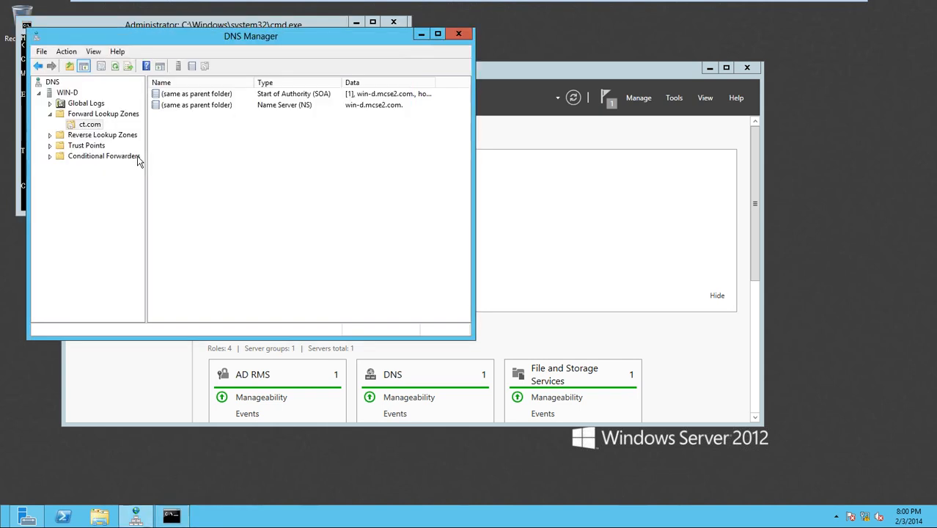
- Add a dns2 host (A) record pointing to 192.168.1.100 in ct.com
{"action": "right_click", "coordinate": [250, 146]}
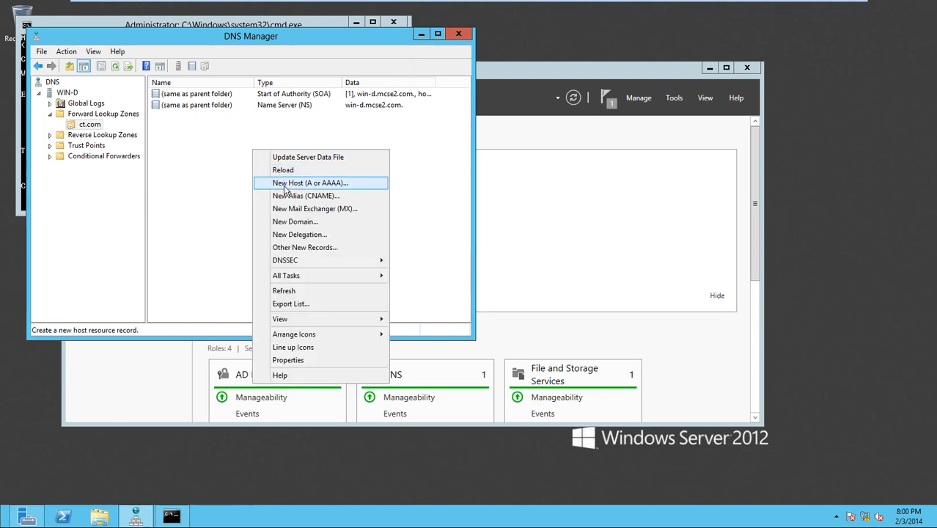
{"action": "left_click", "coordinate": [282, 184]}
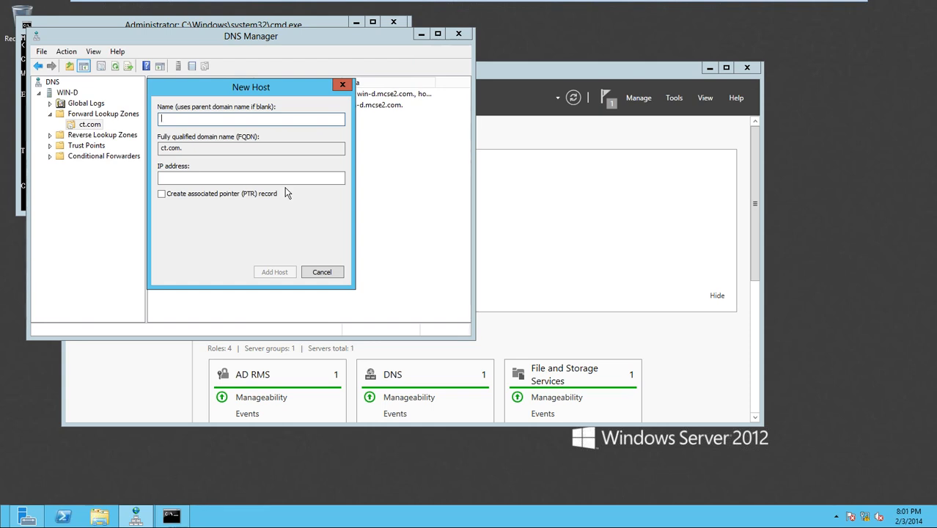
{"action": "type", "text": "dns2"}
{"action": "key", "text": "Tab"}
{"action": "key", "text": "Tab"}
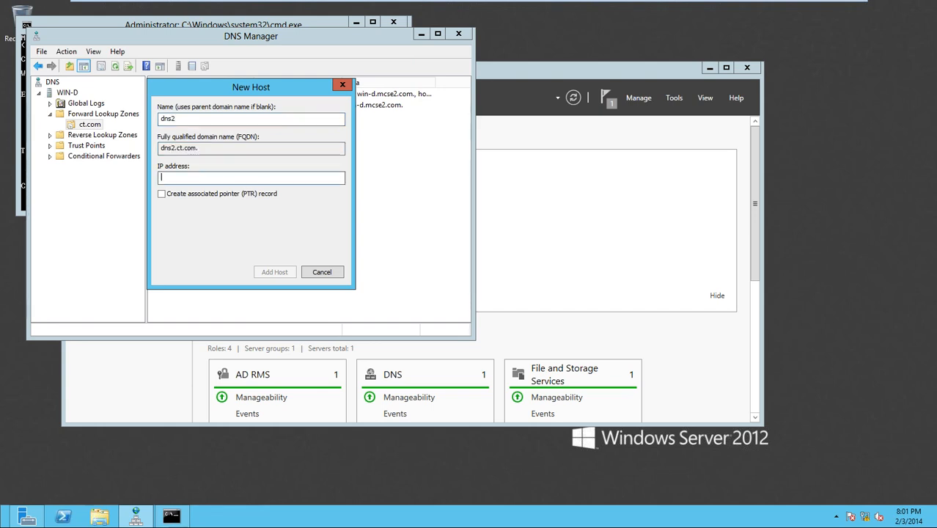
{"action": "type", "text": "192.168.1.100"}
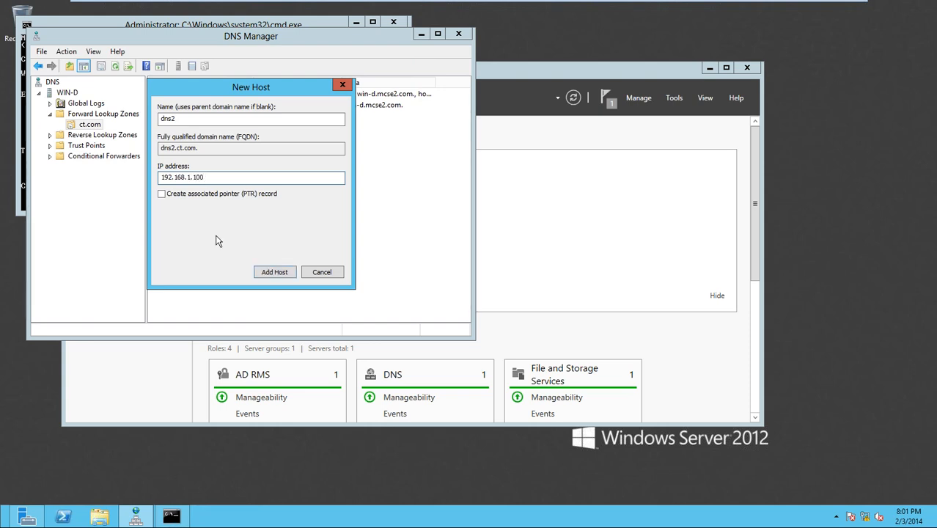
{"action": "left_click", "coordinate": [292, 276]}
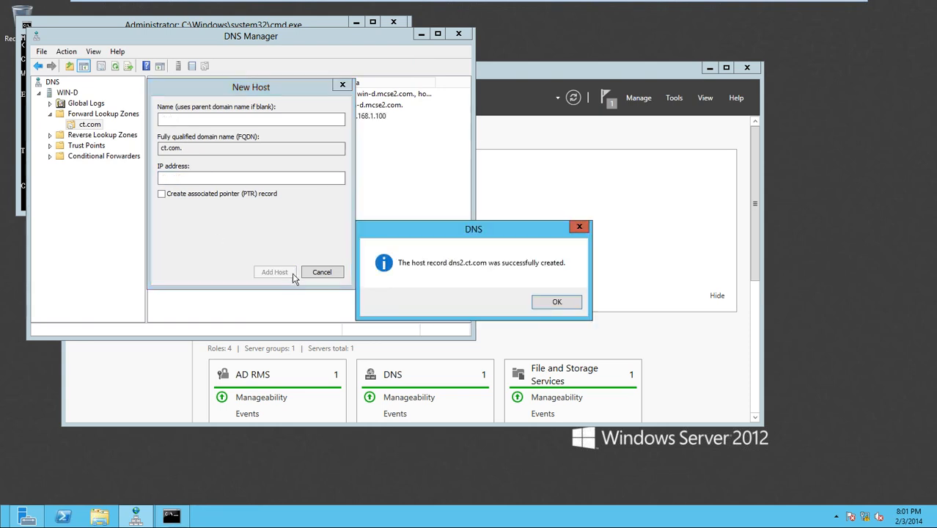
{"action": "left_click", "coordinate": [555, 301]}
{"action": "left_click", "coordinate": [322, 272]}
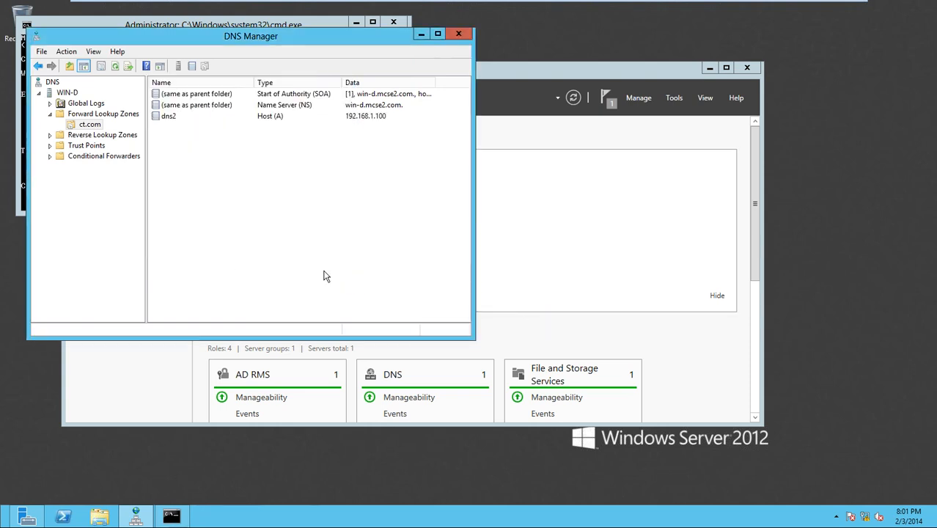
- On the Windows 8 client, clear the command prompt and ping dns2.mcse.com
{"action": "left_click", "coordinate": [239, 10]}
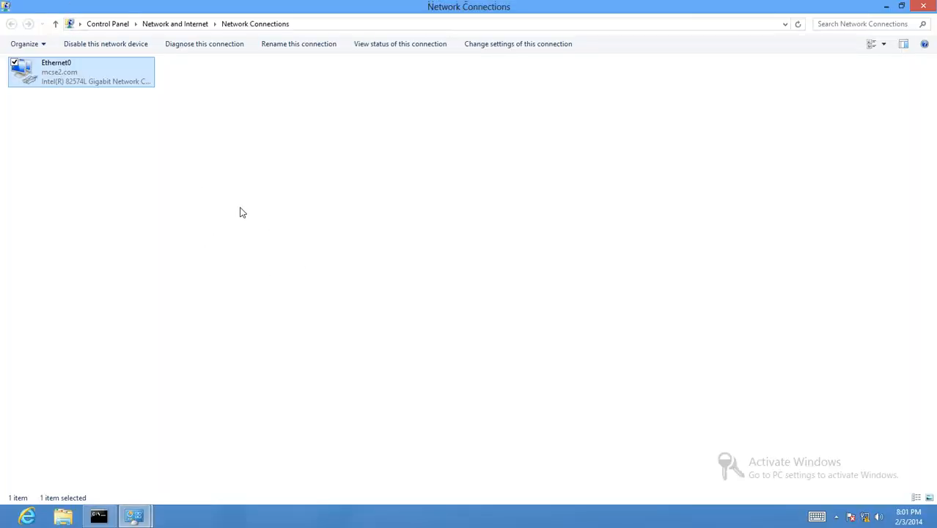
{"action": "left_click", "coordinate": [98, 517]}
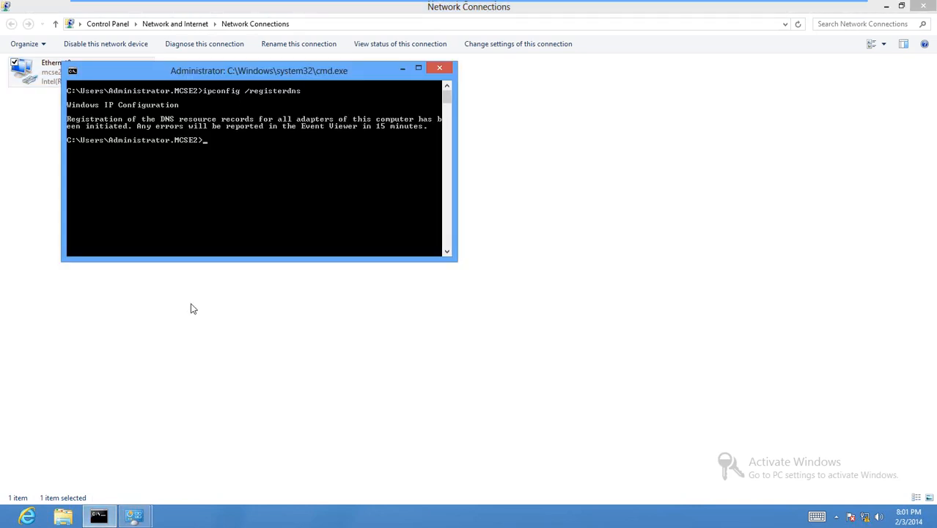
{"action": "type", "text": "cls"}
{"action": "key", "text": "Return"}
{"action": "type", "text": "ping dns2.mcse.com"}
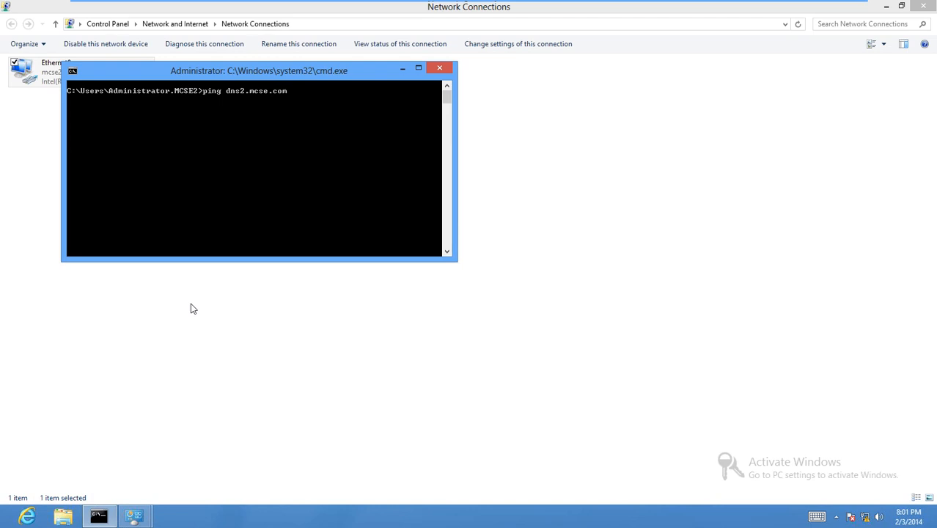
{"action": "key", "text": "Return"}
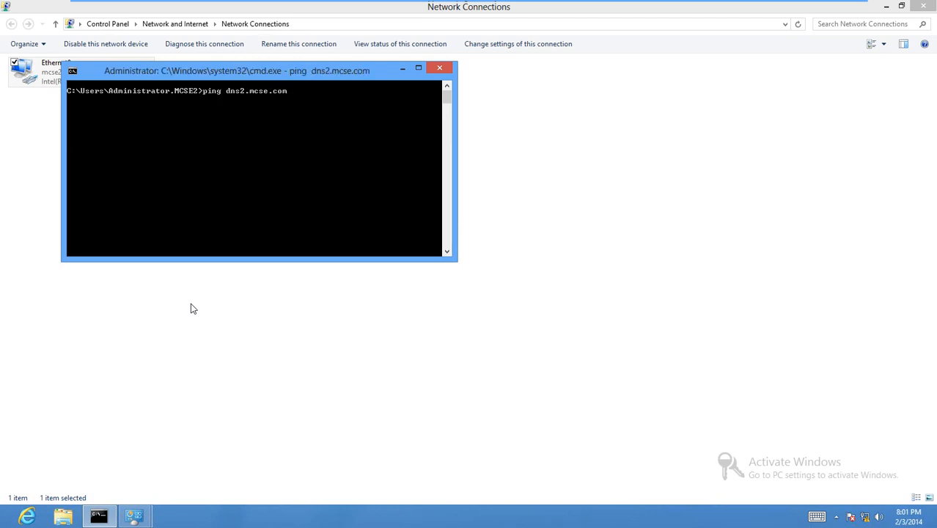
- Stop that ping and ping dns2.ct.com instead
{"action": "mouse_move", "coordinate": [301, 4]}
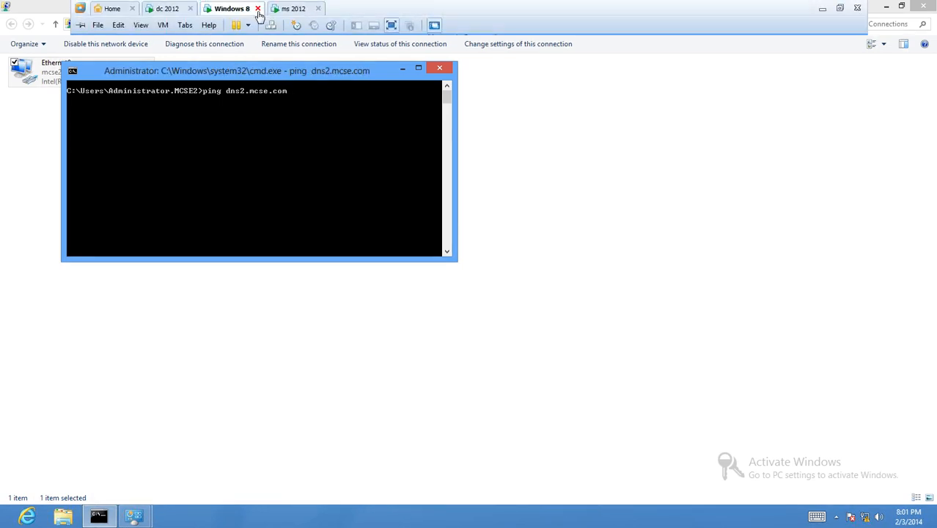
{"action": "key", "text": "ctrl+c"}
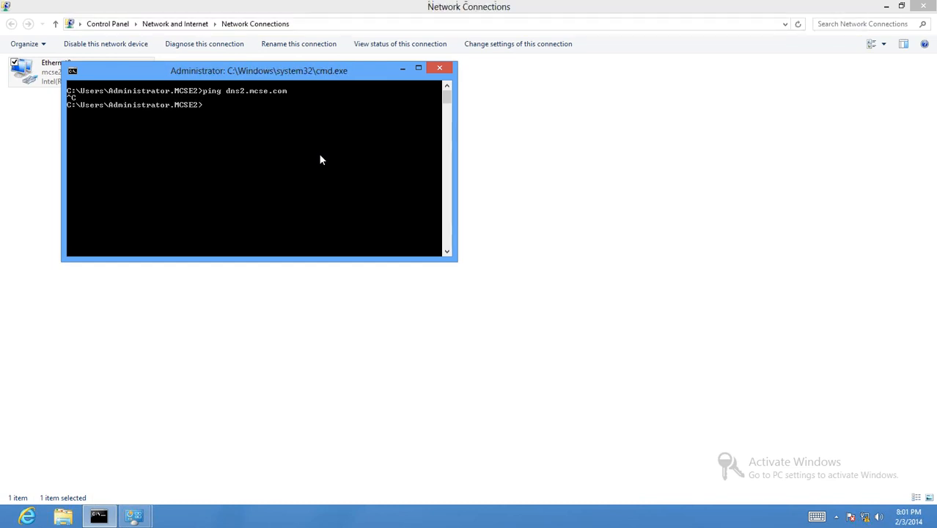
{"action": "key", "text": "Up"}
{"action": "key", "text": "Left"}
{"action": "key", "text": "Left"}
{"action": "key", "text": "Left"}
{"action": "key", "text": "Left"}
{"action": "key", "text": "BackSpace"}
{"action": "key", "text": "BackSpace"}
{"action": "key", "text": "BackSpace"}
{"action": "key", "text": "BackSpace"}
{"action": "type", "text": "ct"}
{"action": "key", "text": "Return"}
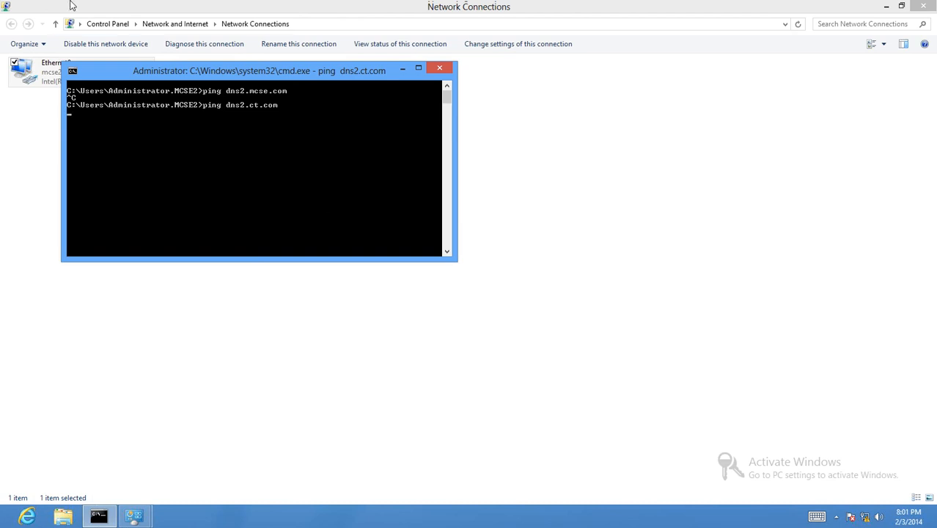
- On the domain controller, ping 192.168.1.100 from Command Prompt, then return to DNS Manager
{"action": "mouse_move", "coordinate": [103, 3]}
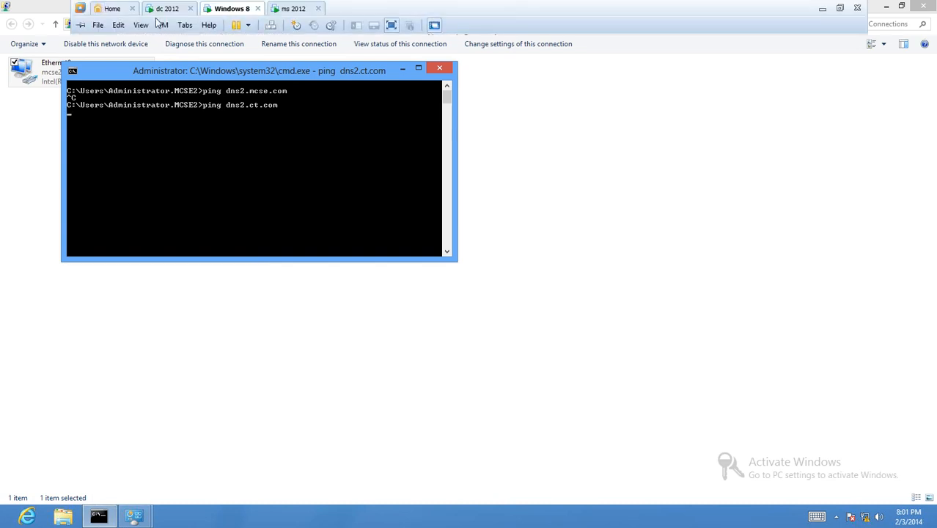
{"action": "left_click", "coordinate": [168, 9]}
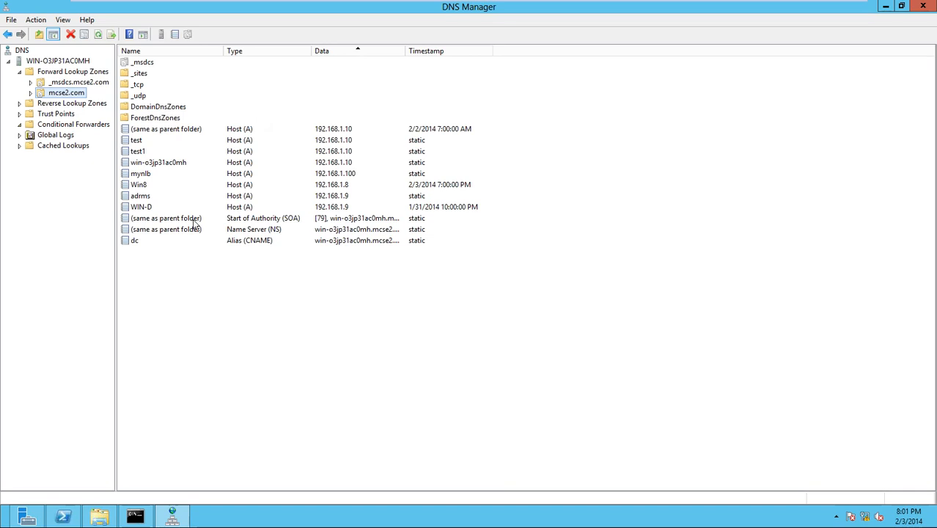
{"action": "left_click", "coordinate": [137, 518]}
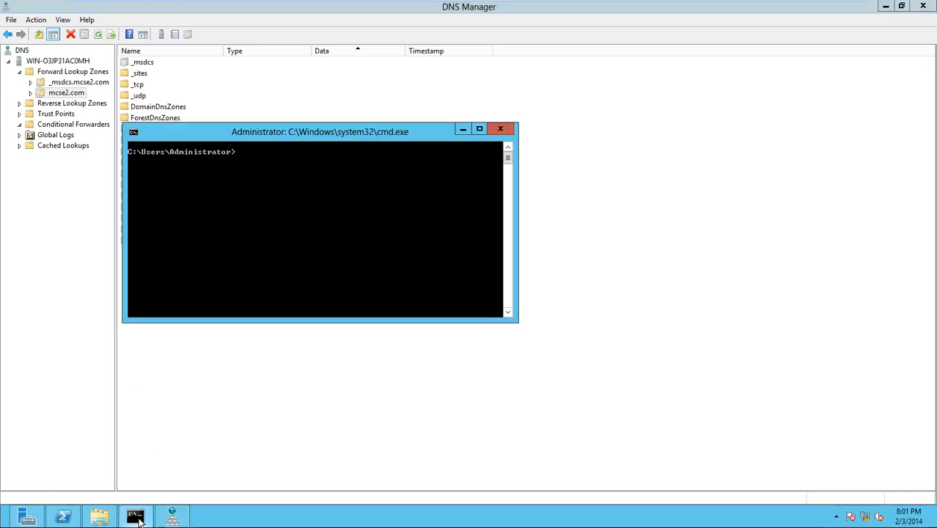
{"action": "type", "text": "ping 192.168.1."}
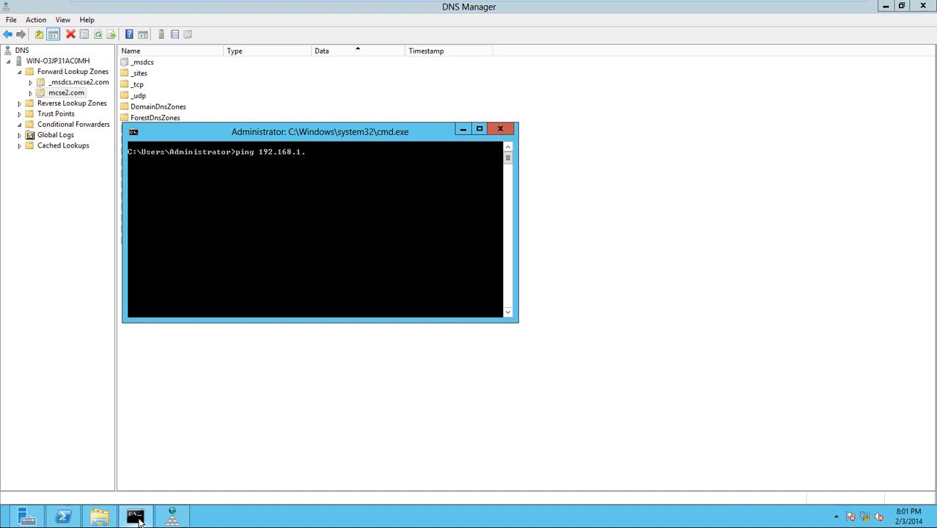
{"action": "type", "text": "100"}
{"action": "key", "text": "Return"}
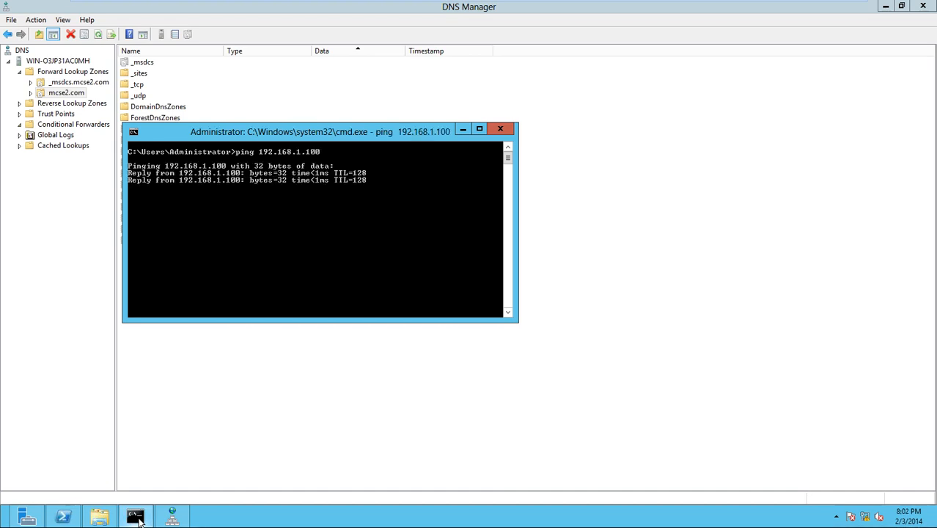
{"action": "left_click", "coordinate": [70, 96]}
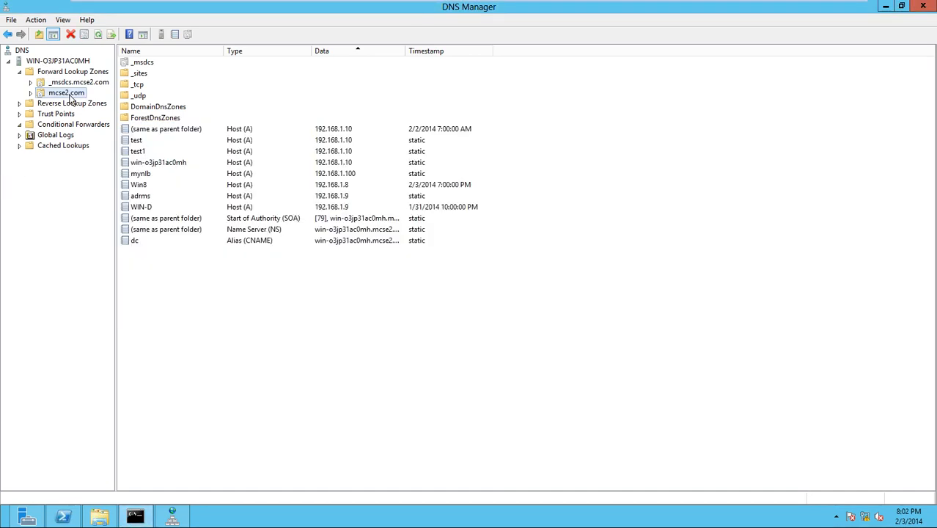
- On the domain controller, create a ct.com conditional forwarder with master server 192.168.1.100
{"action": "left_click", "coordinate": [85, 126]}
{"action": "right_click", "coordinate": [85, 126]}
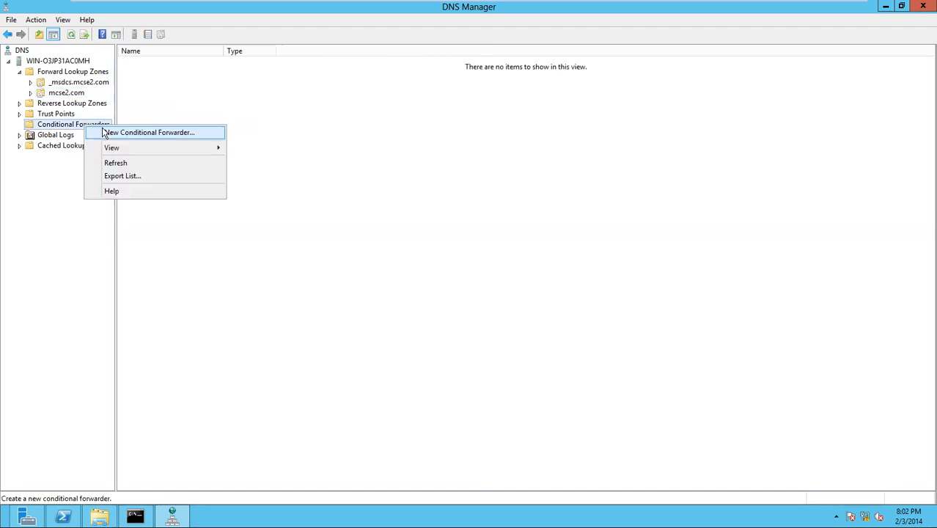
{"action": "left_click", "coordinate": [105, 132]}
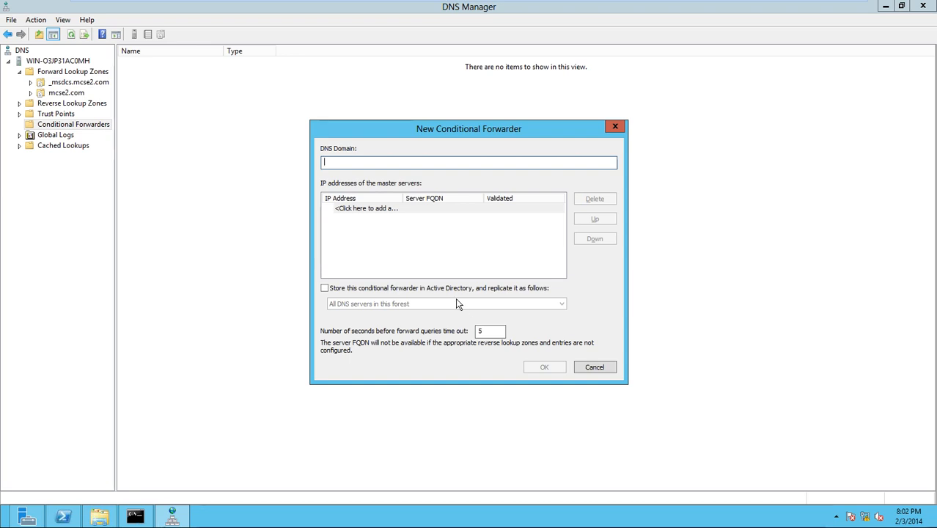
{"action": "type", "text": "ct.com"}
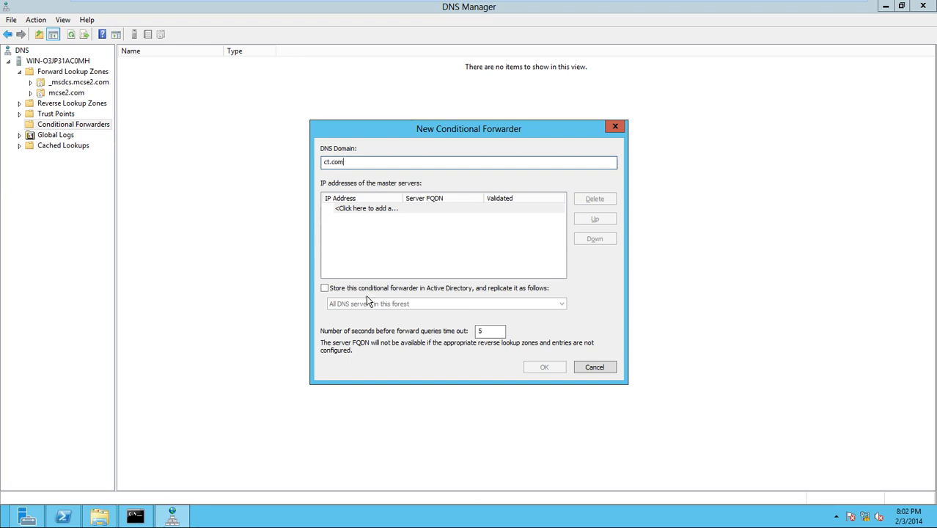
{"action": "left_click", "coordinate": [376, 209]}
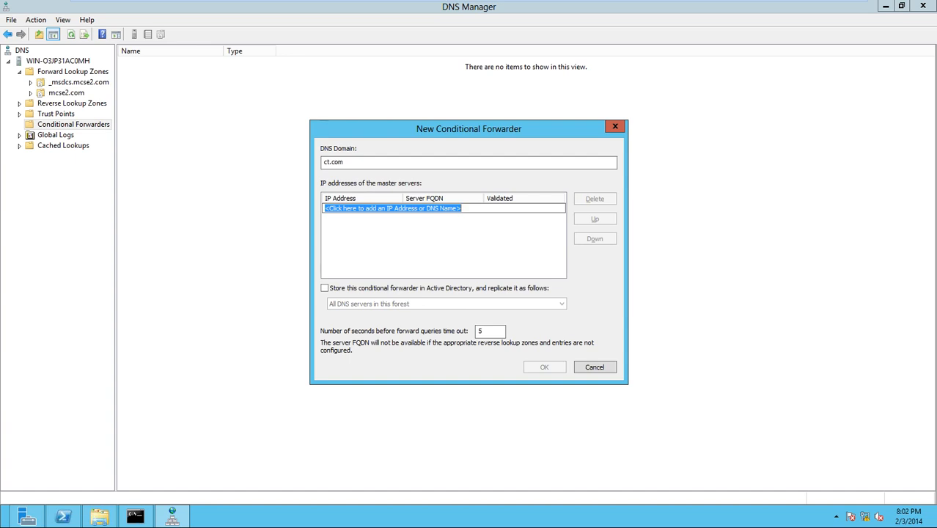
{"action": "type", "text": "192.168.1.100"}
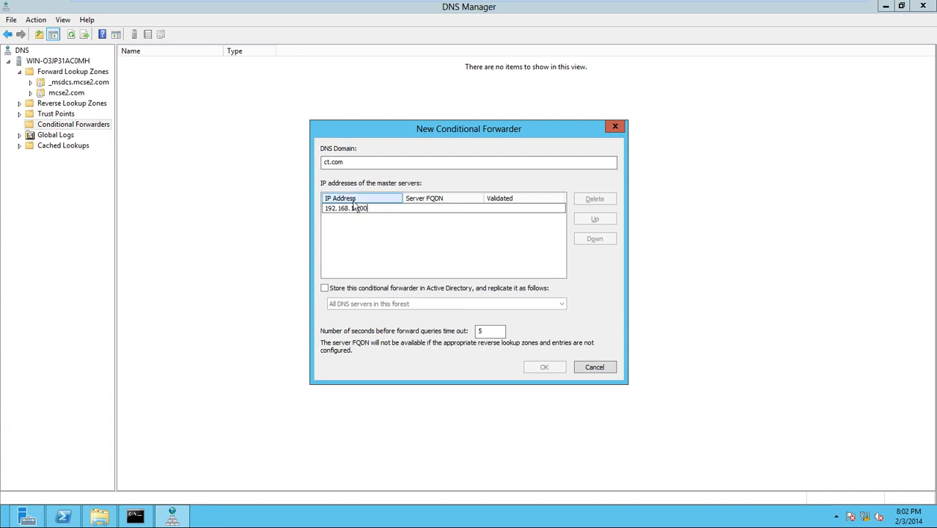
{"action": "key", "text": "Return"}
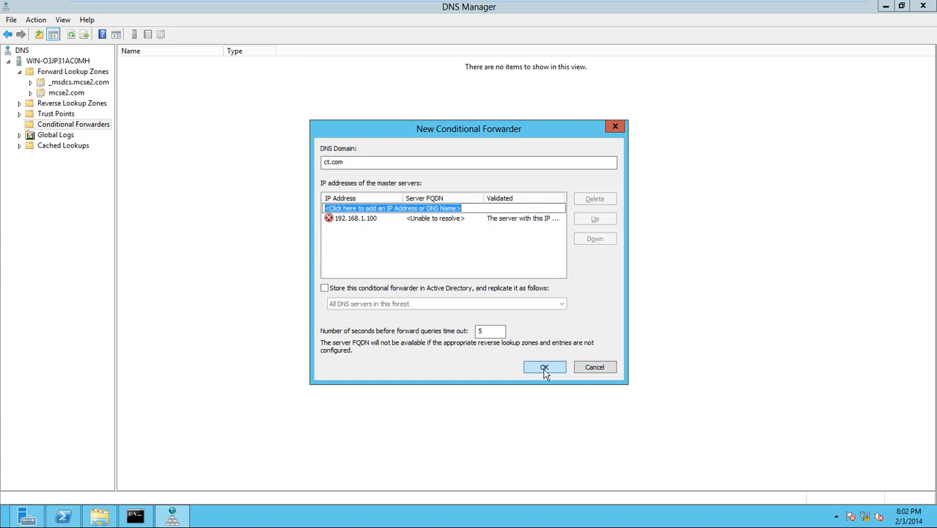
{"action": "left_click", "coordinate": [546, 370]}
- On the Windows 8 client, flush the DNS cache with ipconfig /flushdns
{"action": "mouse_move", "coordinate": [90, 4]}
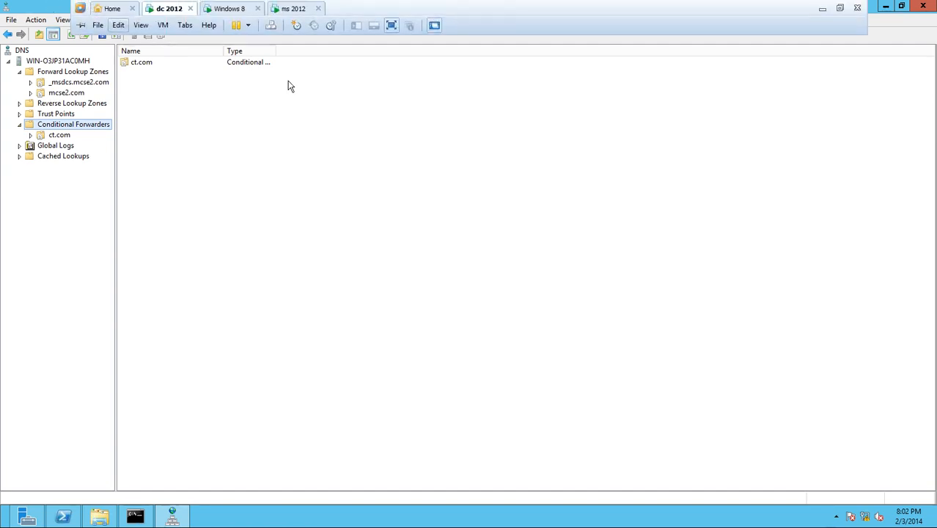
{"action": "left_click", "coordinate": [235, 8]}
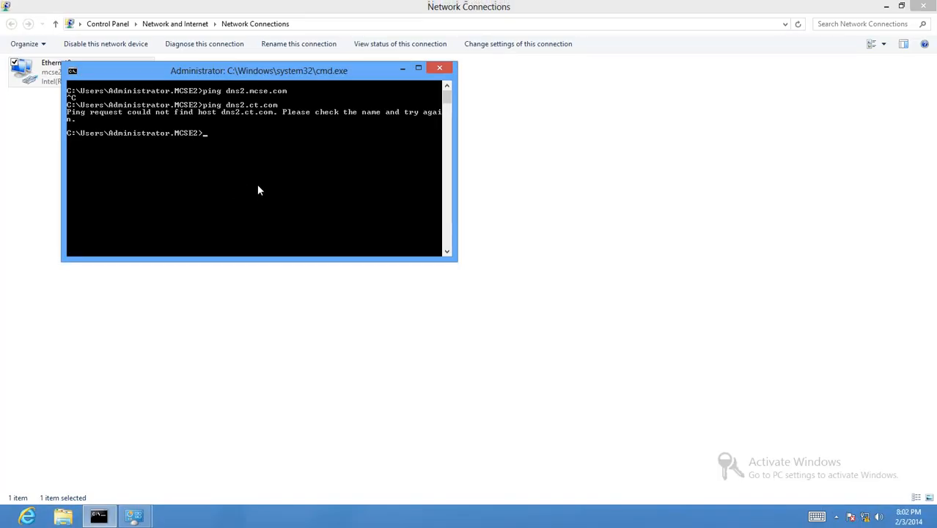
{"action": "type", "text": "ipconfig /flushdns"}
{"action": "key", "text": "Return"}
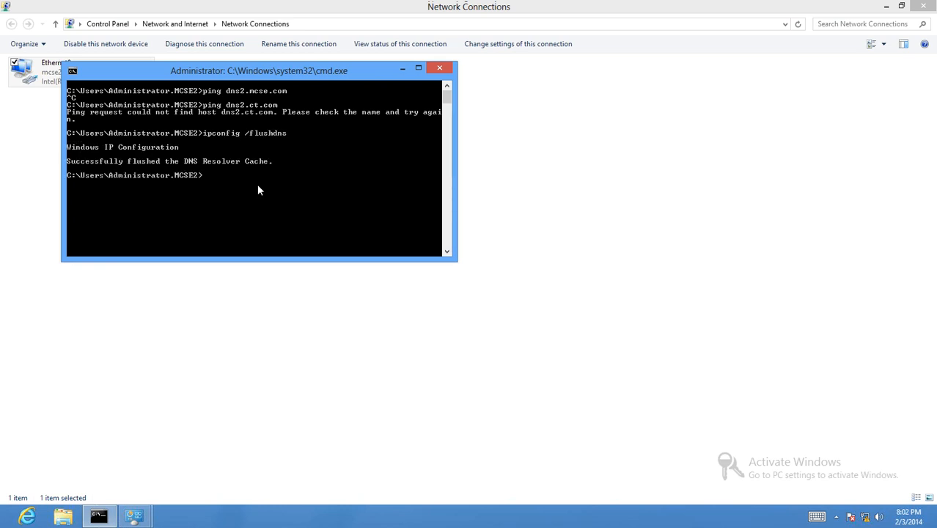
- Rerun the ping to dns2.ct.com, which resolves to 192.168.1.100 with 4/4 replies
{"action": "key", "text": "Up"}
{"action": "key", "text": "Up"}
{"action": "key", "text": "Return"}
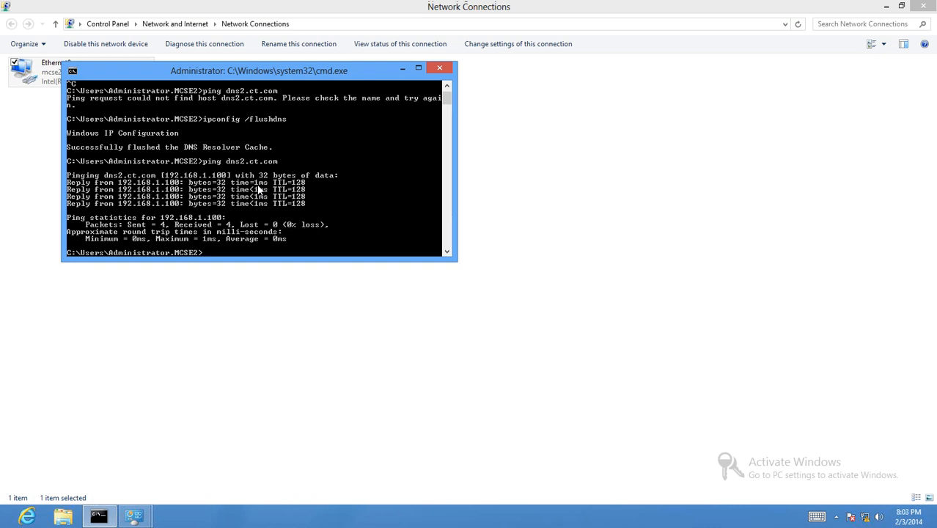
{"action": "mouse_move", "coordinate": [808, 32]}
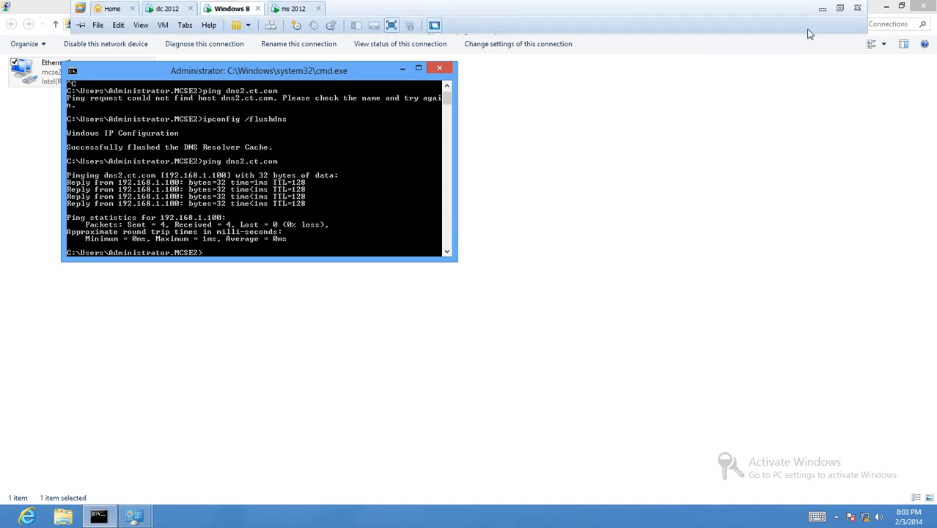
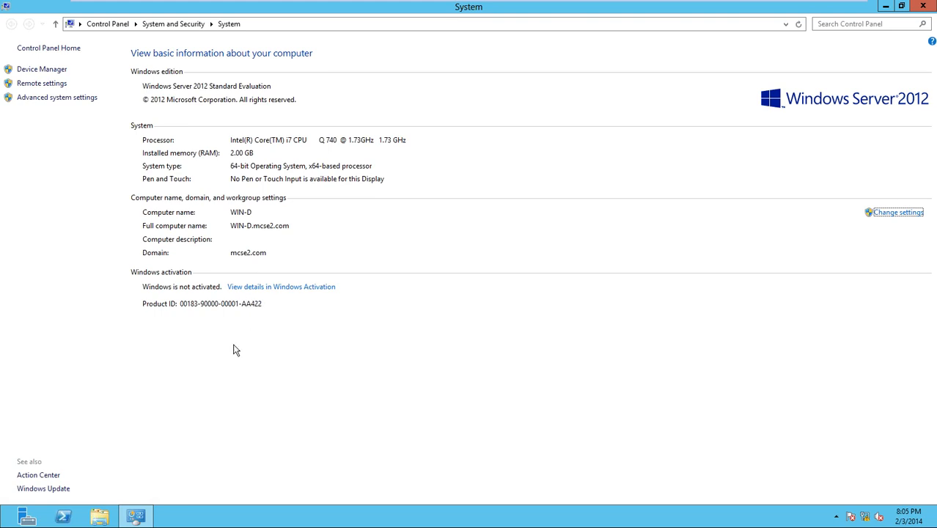
- Bring up the Start screen and return to the desktop
{"action": "key", "text": "super"}
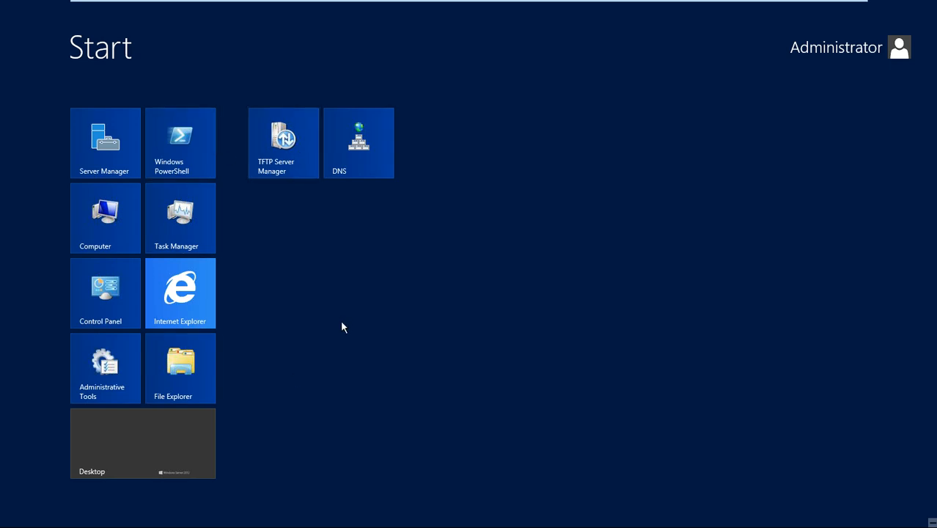
{"action": "key", "text": "super"}
- Close the System window and open Server Manager maximized
{"action": "left_click", "coordinate": [921, 6]}
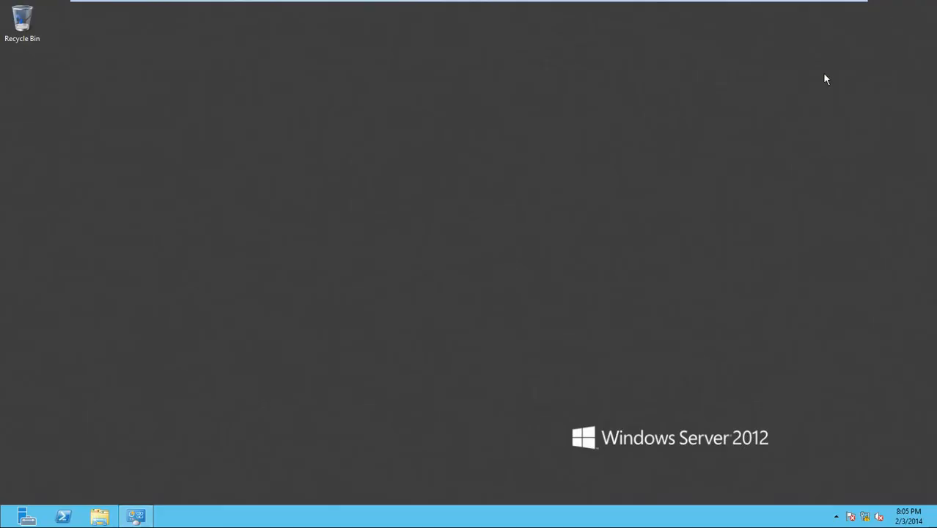
{"action": "left_click", "coordinate": [26, 516]}
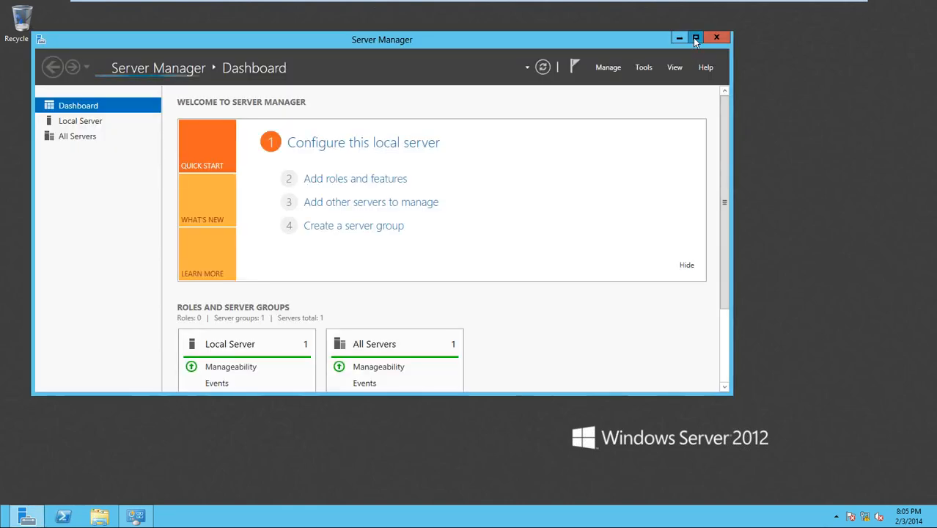
{"action": "left_click", "coordinate": [694, 38]}
- Step through the Add Roles and Features wizard, cancel it, then launch DNS Manager from Tools
{"action": "left_click", "coordinate": [811, 34]}
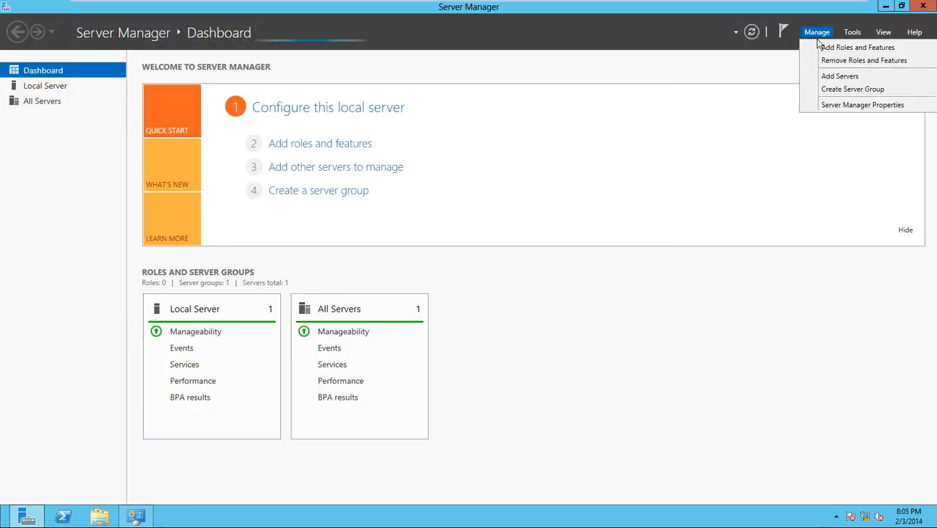
{"action": "left_click", "coordinate": [820, 47]}
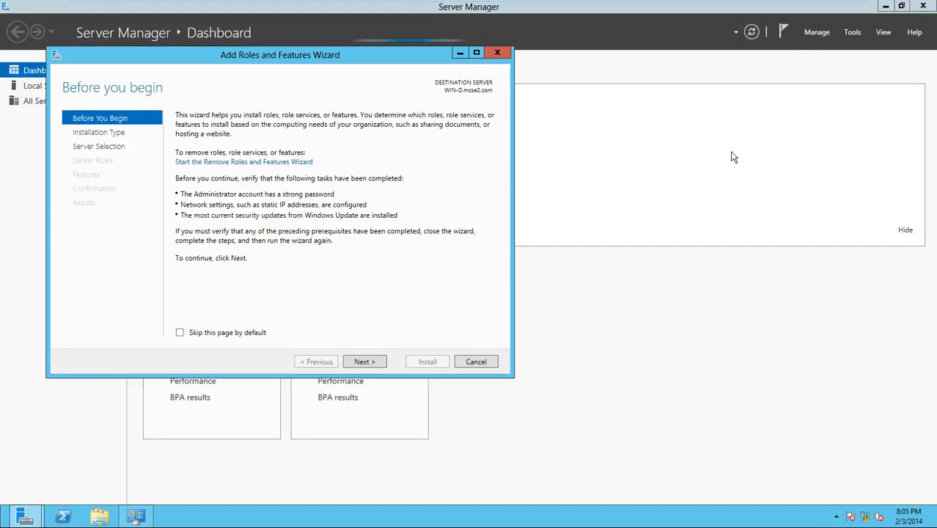
{"action": "left_click", "coordinate": [369, 360]}
{"action": "left_click", "coordinate": [364, 361]}
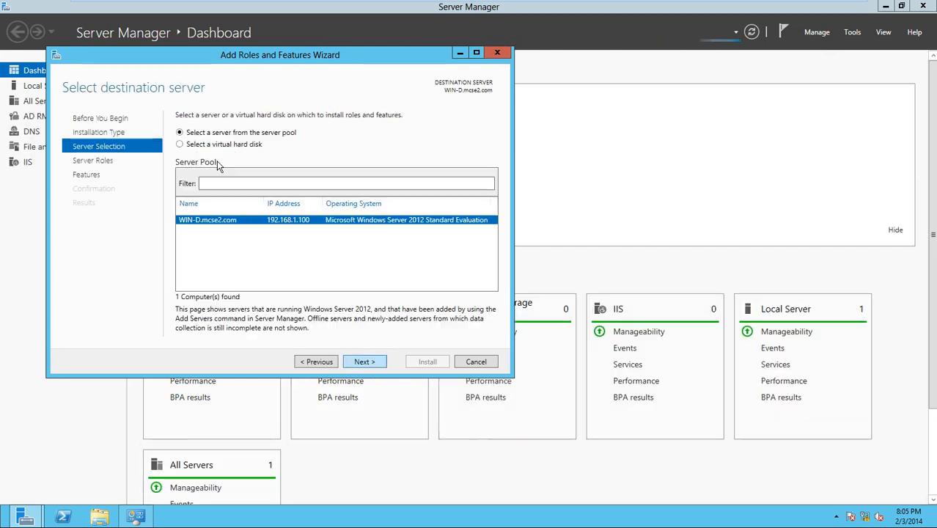
{"action": "left_click", "coordinate": [361, 361]}
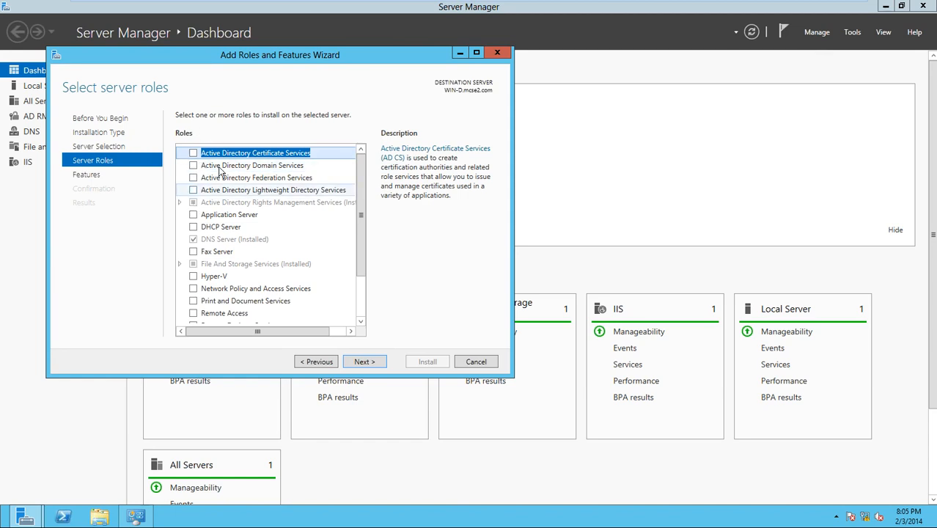
{"action": "left_click", "coordinate": [476, 361]}
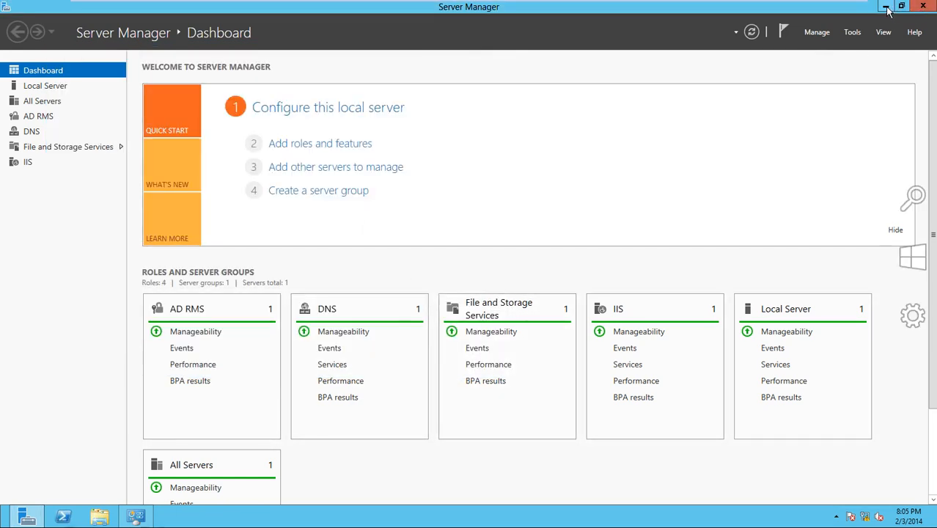
{"action": "left_click", "coordinate": [853, 32]}
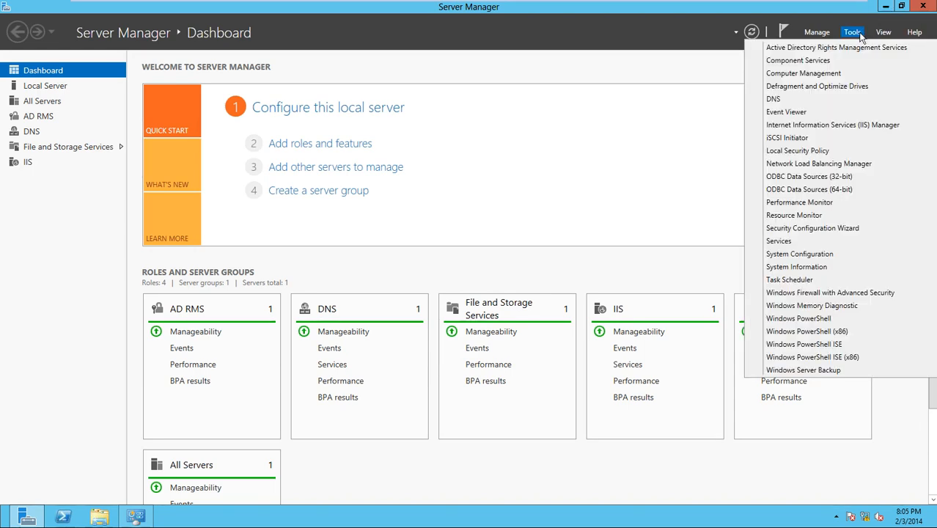
{"action": "left_click", "coordinate": [811, 102]}
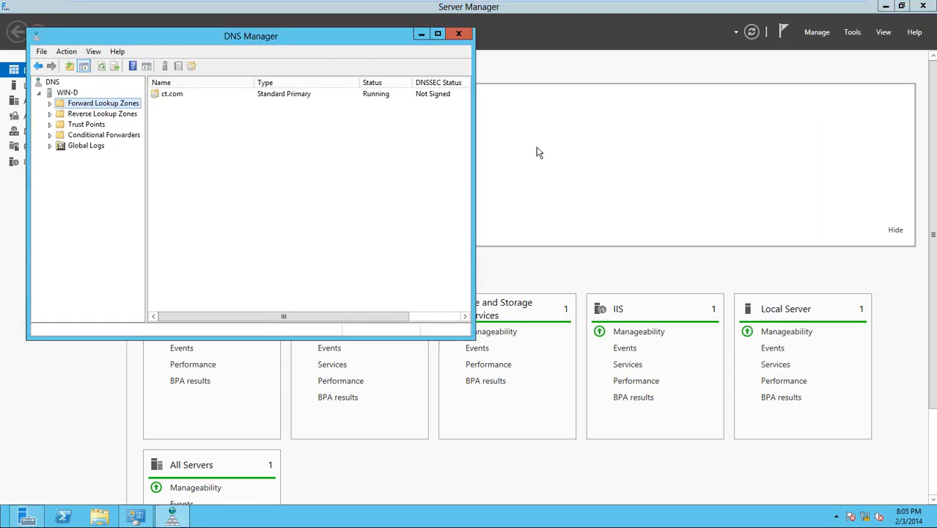
- Maximize DNS Manager, cancel a New Zone wizard at Zone Type, and expand Forward Lookup Zones to show ct.com
{"action": "double_click", "coordinate": [381, 36]}
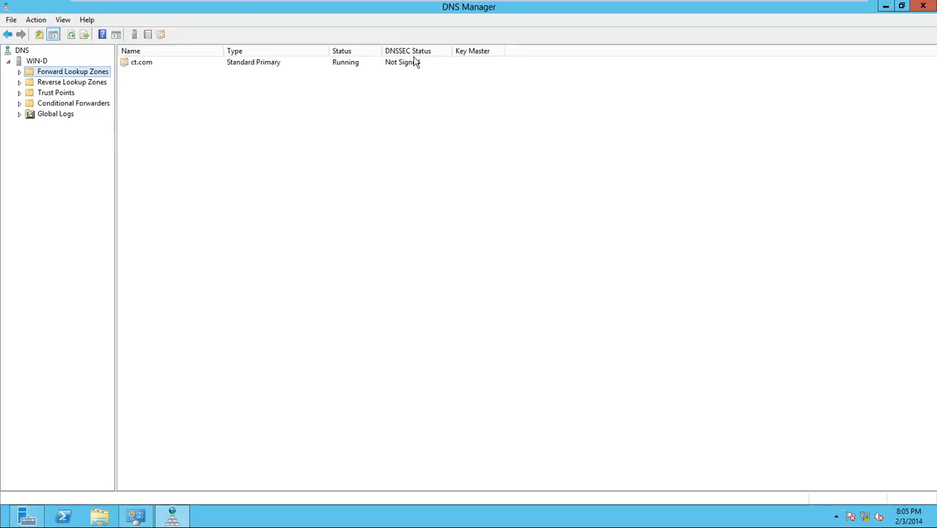
{"action": "right_click", "coordinate": [41, 75]}
{"action": "left_click", "coordinate": [55, 80]}
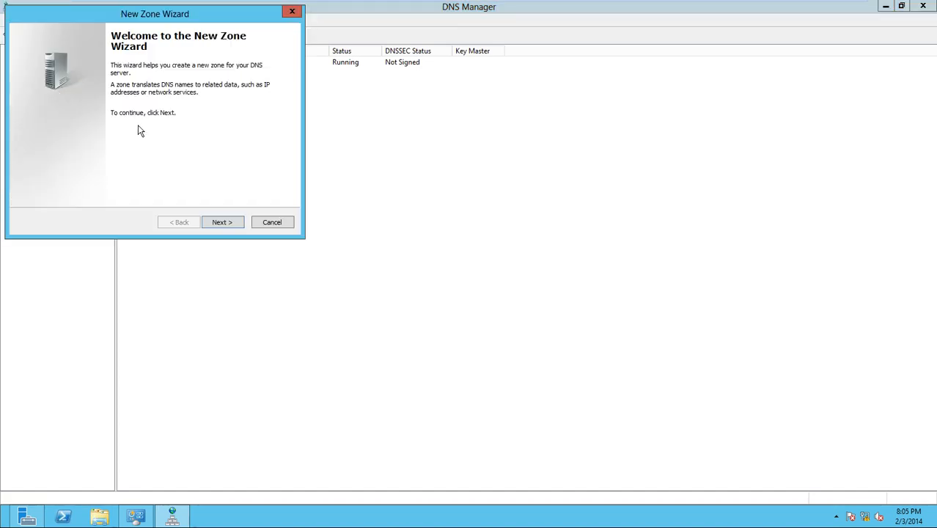
{"action": "left_click", "coordinate": [231, 223]}
{"action": "left_click_drag", "start_coordinate": [222, 17], "coordinate": [505, 134]}
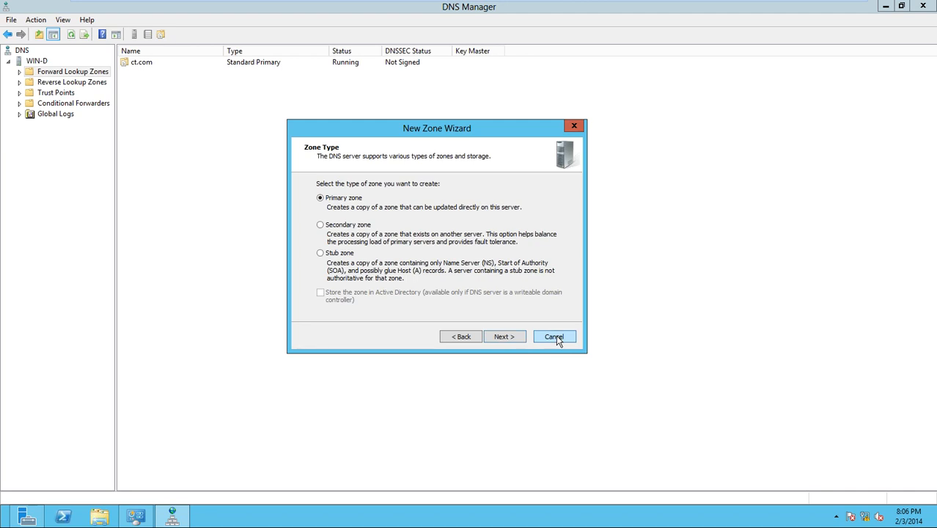
{"action": "left_click", "coordinate": [556, 337]}
{"action": "left_click", "coordinate": [19, 71]}
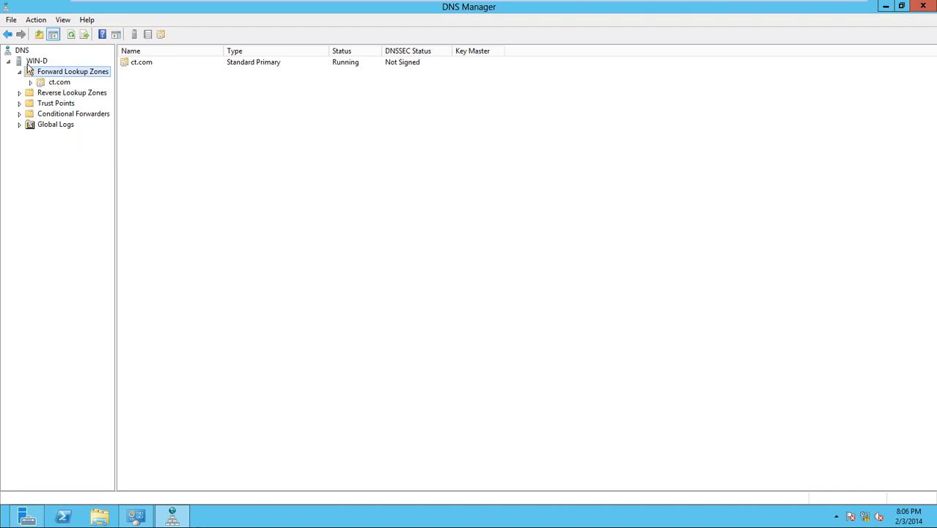
- Stop the DNS service on WIN-D via All Tasks
{"action": "right_click", "coordinate": [31, 64]}
{"action": "mouse_move", "coordinate": [92, 163]}
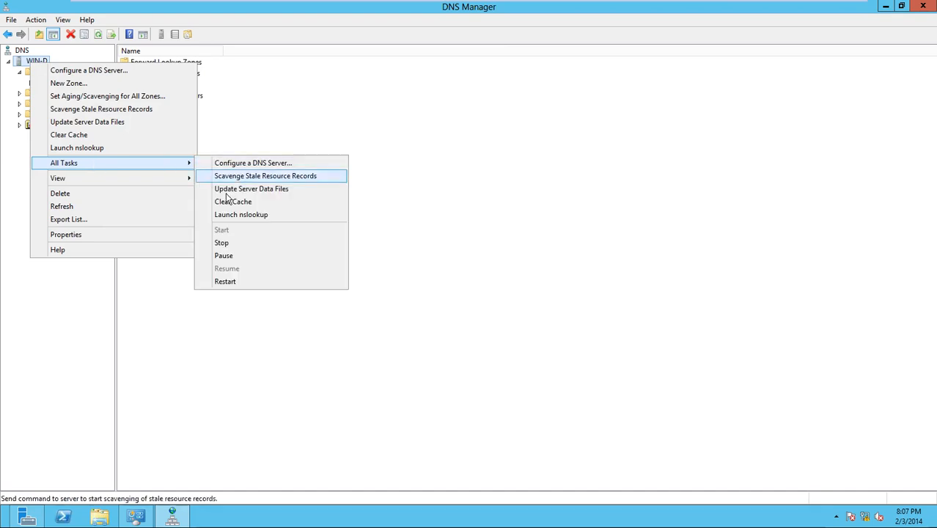
{"action": "left_click", "coordinate": [221, 243]}
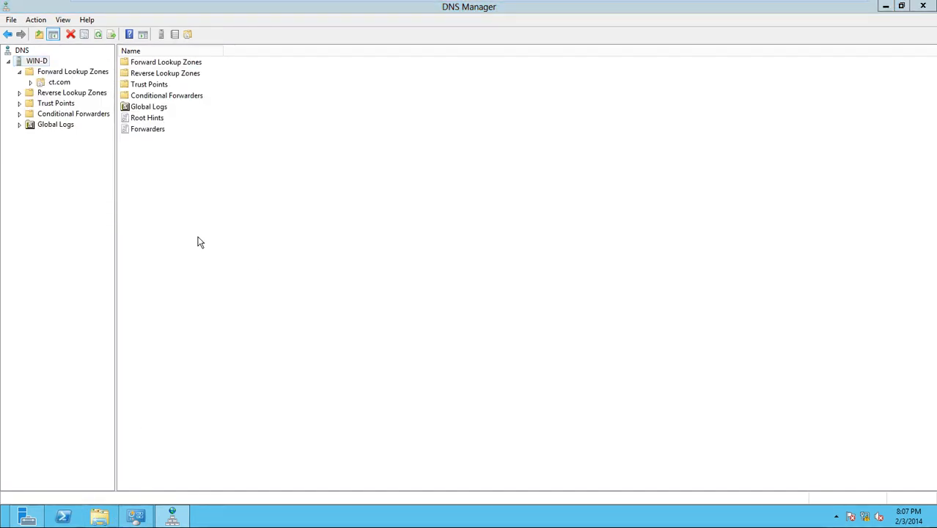
- Open File Explorer on the Computer drives, then switch to the dc 2012 machine
{"action": "key", "text": "super+e"}
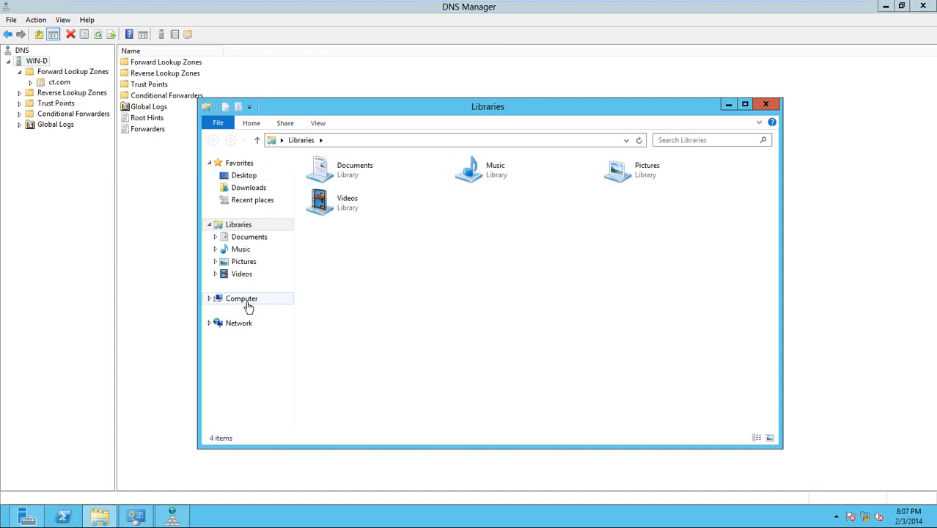
{"action": "left_click", "coordinate": [243, 299]}
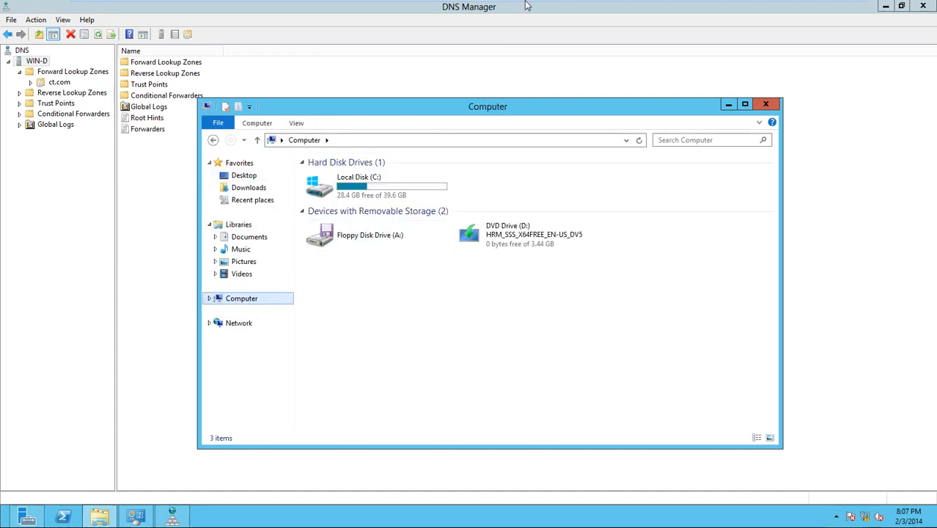
{"action": "mouse_move", "coordinate": [525, 4]}
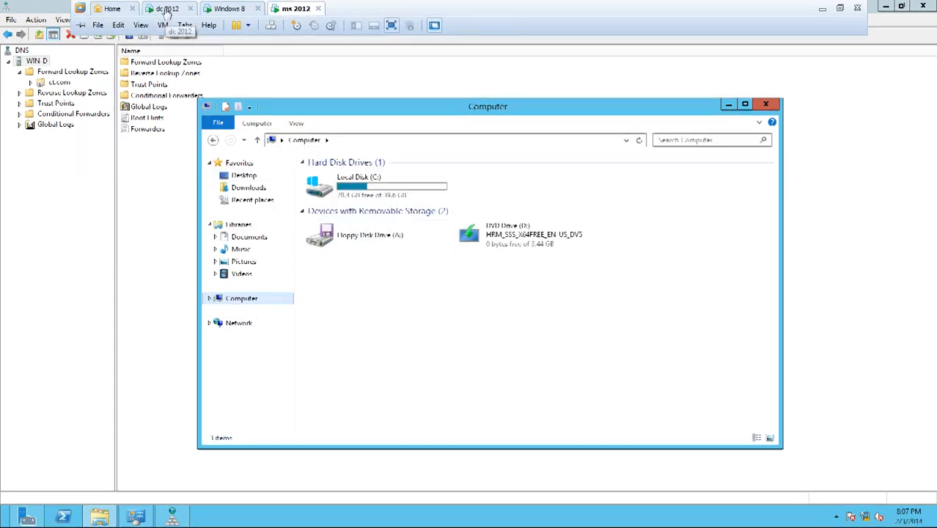
{"action": "left_click", "coordinate": [166, 9]}
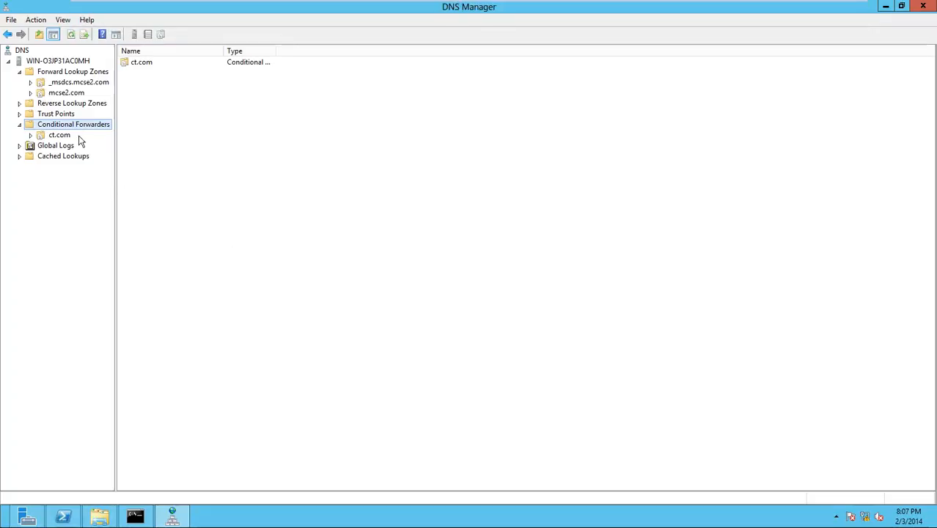
- Delete the ct.com conditional forwarder
{"action": "left_click", "coordinate": [58, 135]}
{"action": "right_click", "coordinate": [57, 136]}
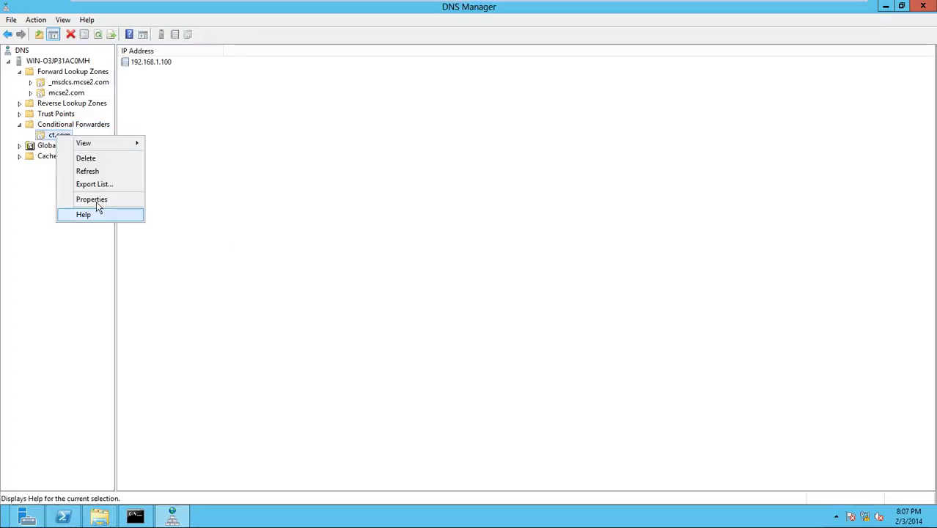
{"action": "left_click", "coordinate": [91, 158]}
{"action": "left_click", "coordinate": [516, 302]}
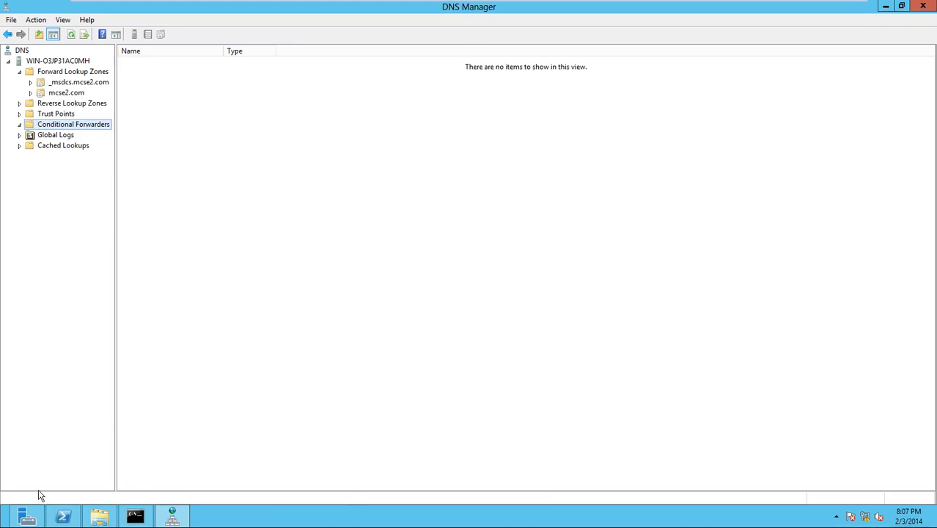
- Run \\192.168.1.100\C$ and minimize DNS Manager
{"action": "key", "text": "super"}
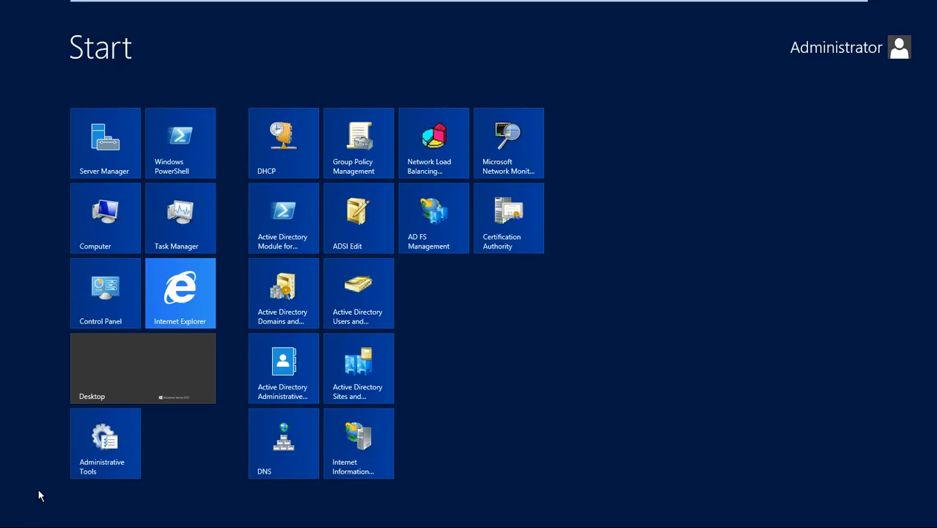
{"action": "key", "text": "super+r"}
{"action": "type", "text": "\\\\1"}
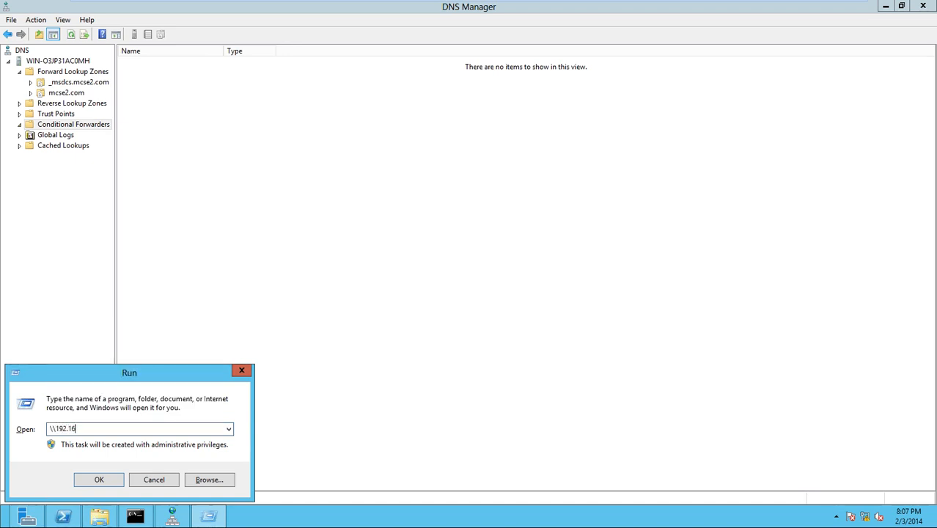
{"action": "type", "text": "92.168.1.100\\C$"}
{"action": "key", "text": "Return"}
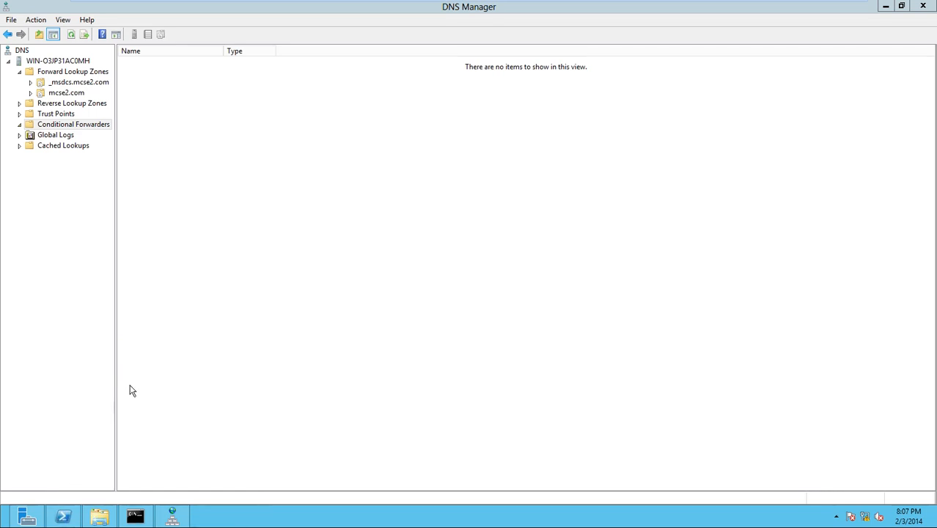
{"action": "mouse_move", "coordinate": [291, 4]}
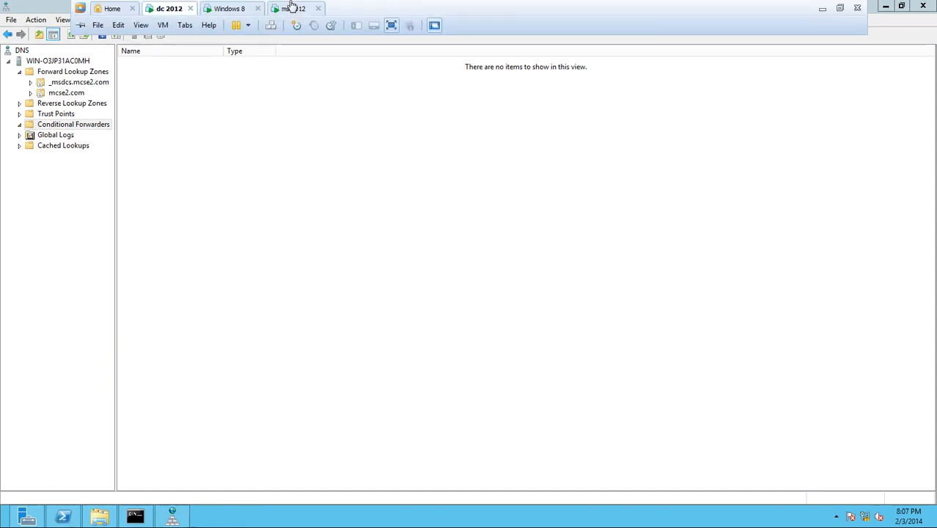
{"action": "left_click", "coordinate": [885, 5]}
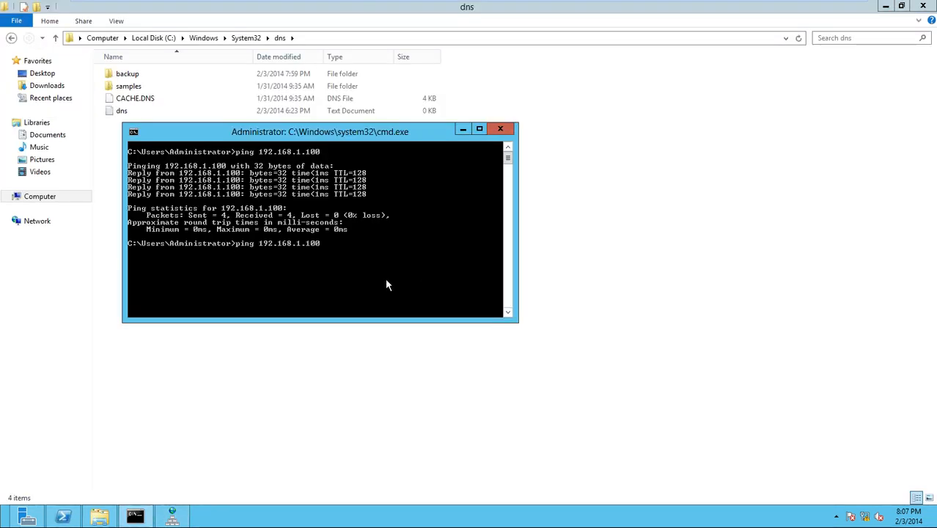
- Rerun the ping to 192.168.1.100, then stop it
{"action": "key", "text": "Up"}
{"action": "key", "text": "Return"}
{"action": "key", "text": "ctrl+c"}
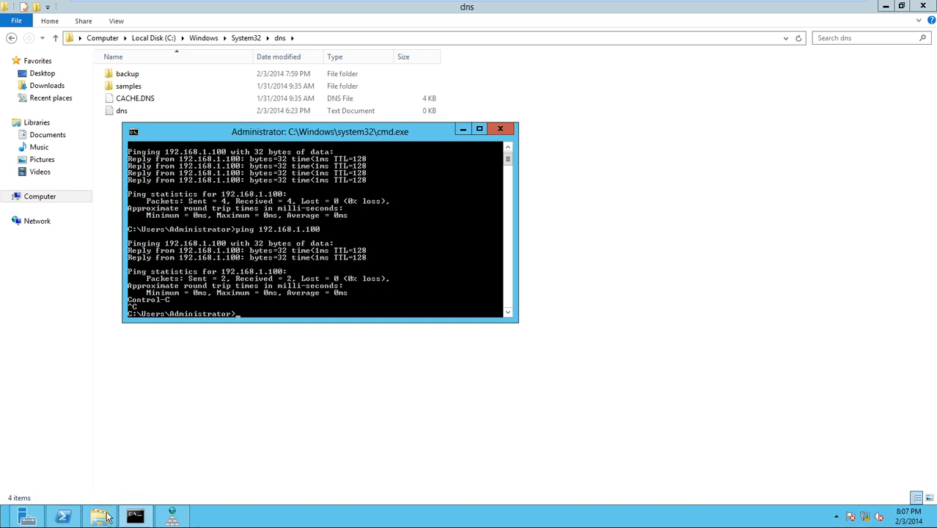
- Bring the dns folder window forward, retry \\192.168.1.100\C$ from Run, and dismiss the network error
{"action": "mouse_move", "coordinate": [108, 519]}
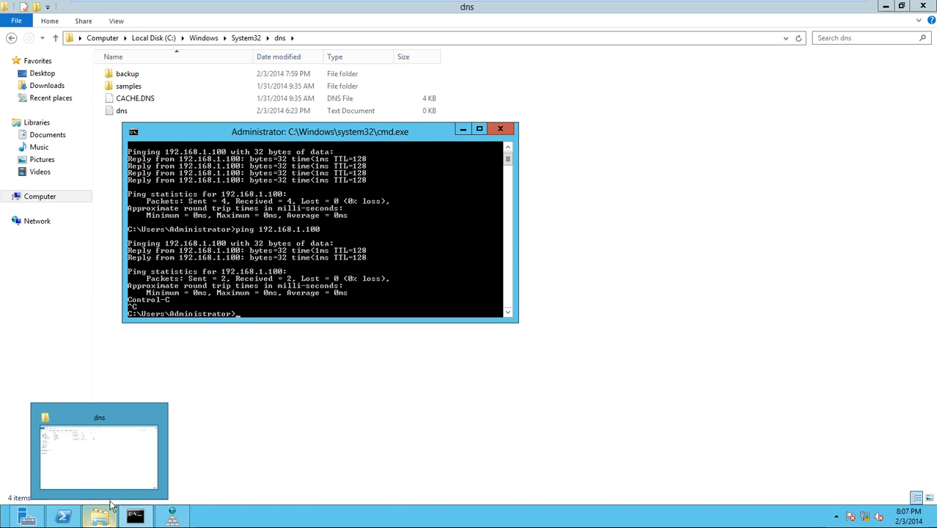
{"action": "left_click", "coordinate": [114, 477]}
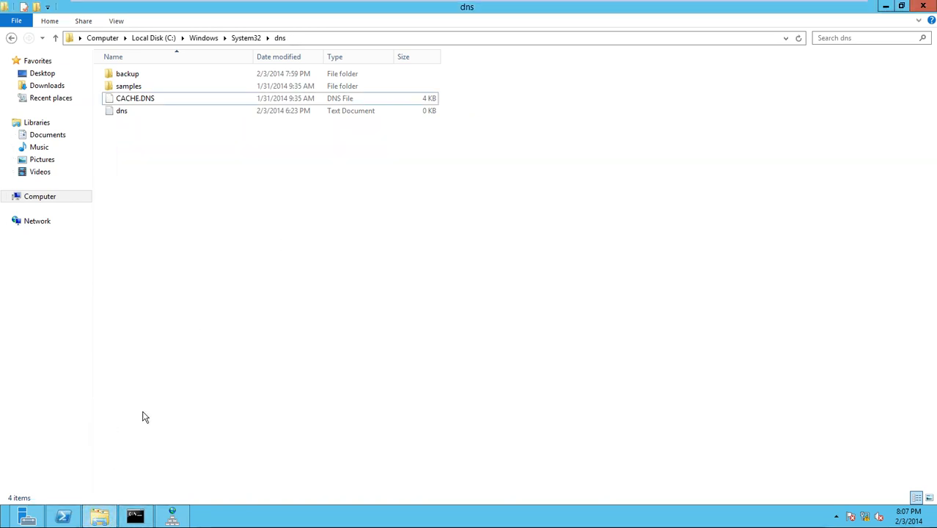
{"action": "key", "text": "super+r"}
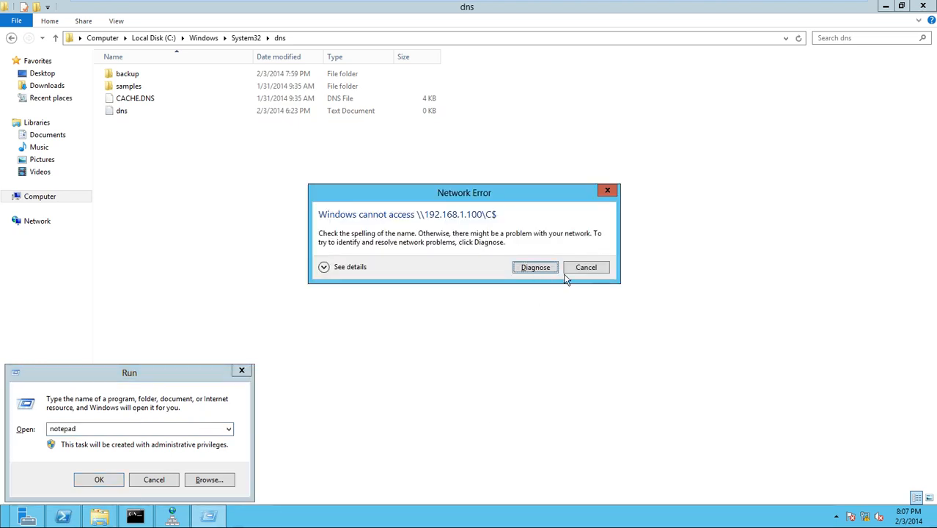
{"action": "left_click", "coordinate": [586, 267]}
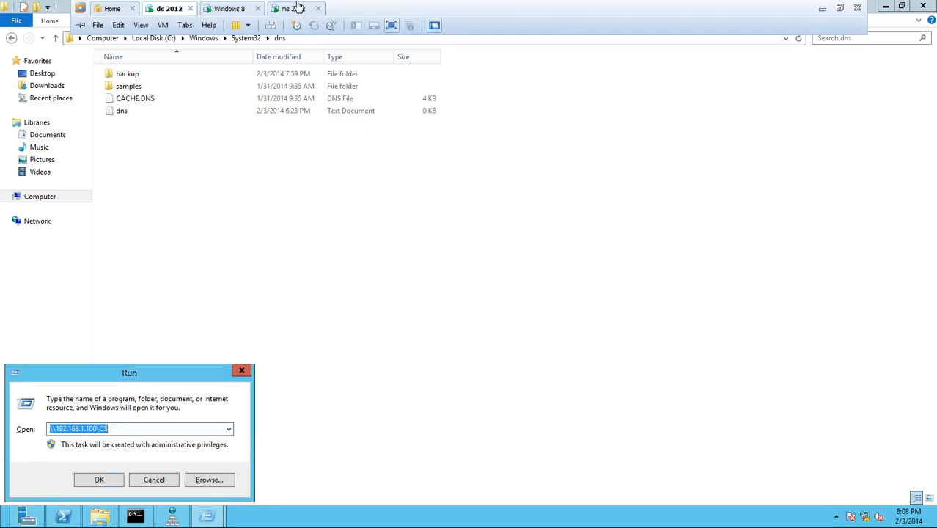
- On ms 2012, browse to C:\Windows\System32\dns and copy ct.com.dns
{"action": "left_click", "coordinate": [293, 8]}
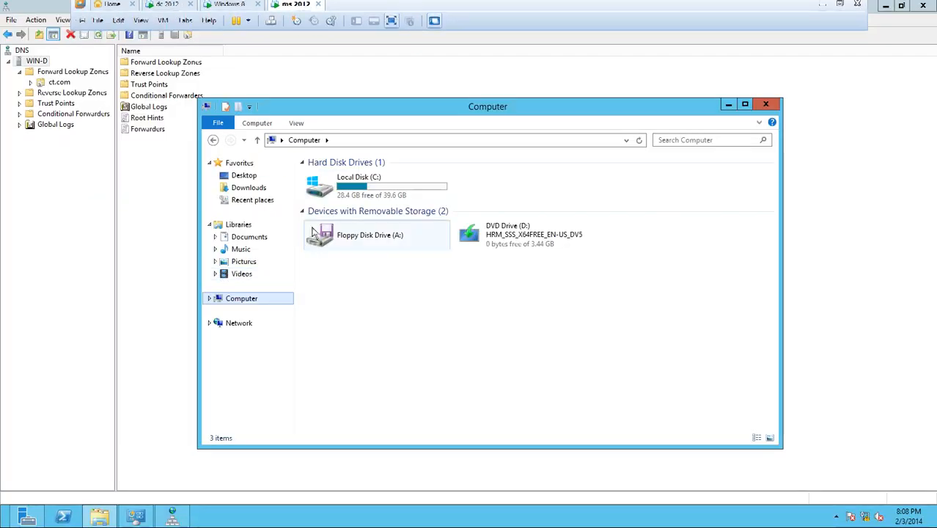
{"action": "double_click", "coordinate": [374, 108]}
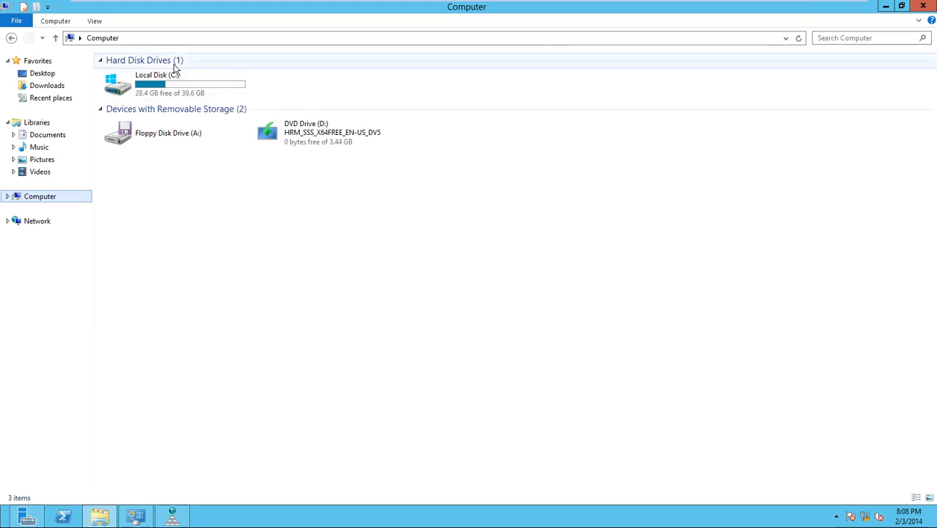
{"action": "double_click", "coordinate": [172, 87]}
{"action": "left_click", "coordinate": [169, 85]}
{"action": "double_click", "coordinate": [136, 159]}
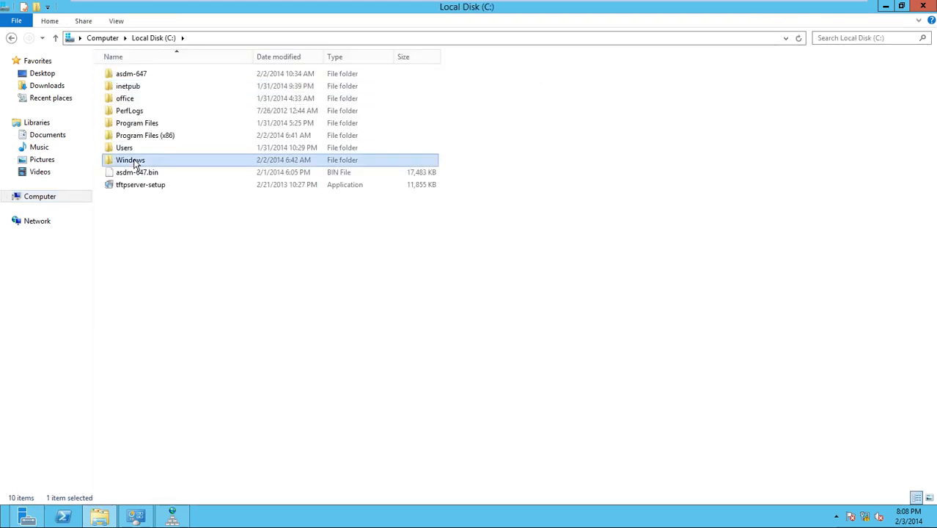
{"action": "scroll", "coordinate": [144, 229], "scroll_direction": "down", "scroll_amount": 6}
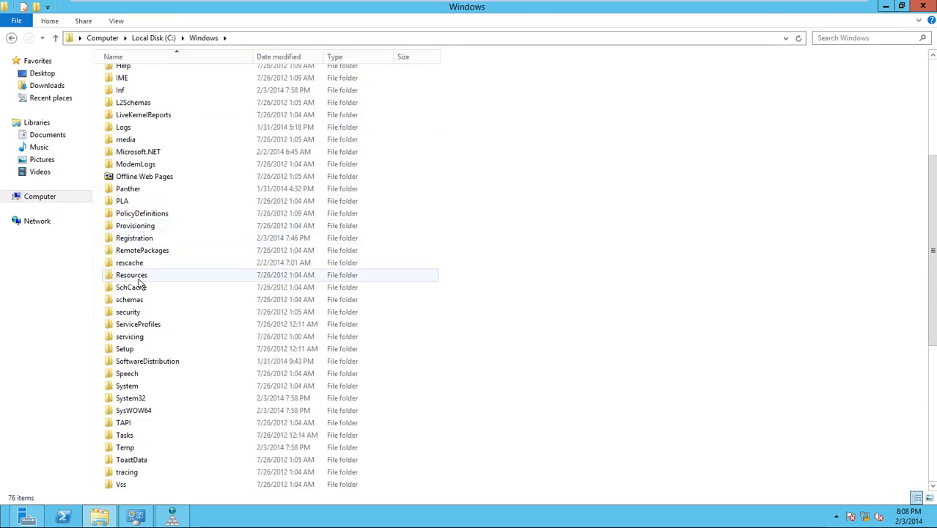
{"action": "double_click", "coordinate": [131, 397]}
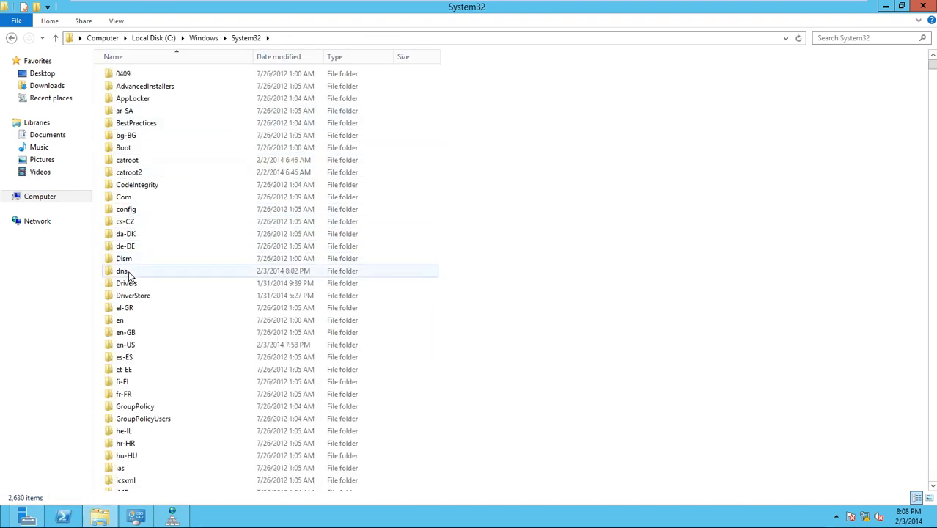
{"action": "double_click", "coordinate": [122, 271]}
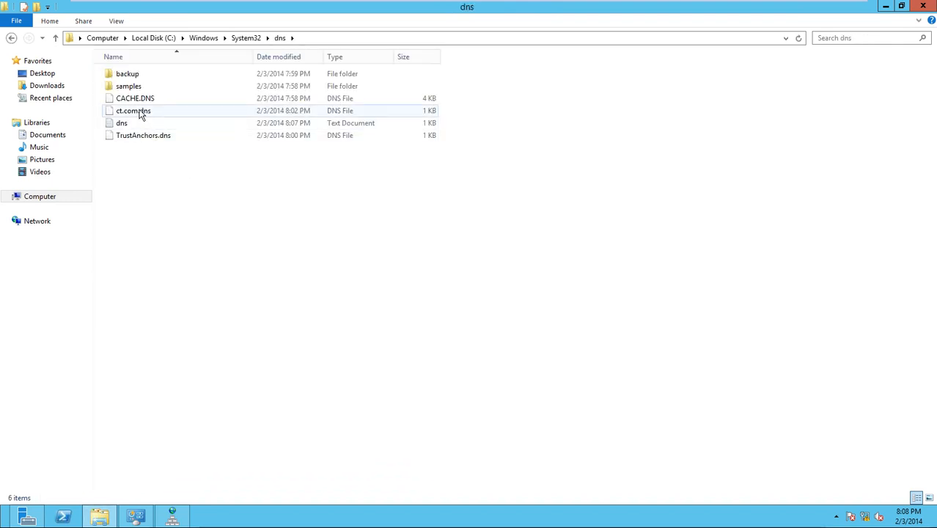
{"action": "left_click", "coordinate": [143, 111]}
{"action": "right_click", "coordinate": [145, 111]}
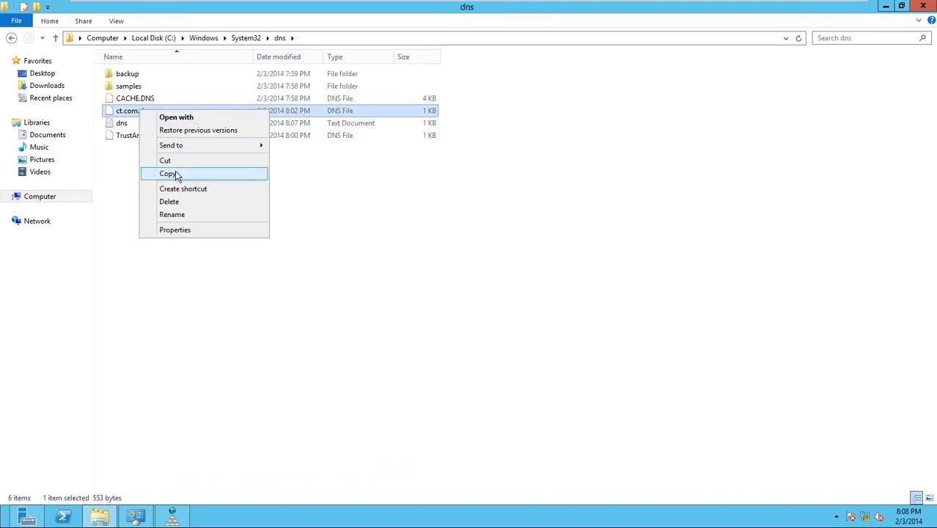
{"action": "left_click", "coordinate": [173, 174]}
- Go back to the root of Local Disk (C:)
{"action": "left_click", "coordinate": [43, 199]}
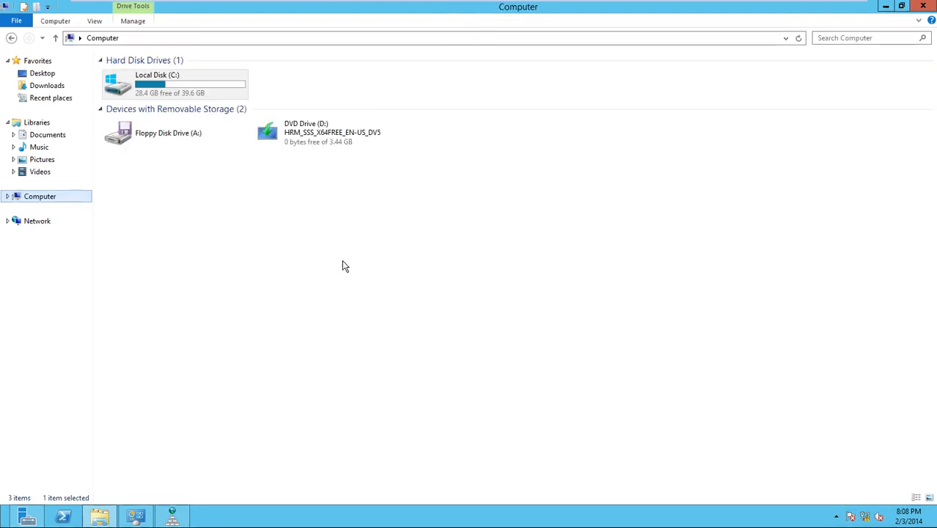
{"action": "right_click", "coordinate": [292, 244]}
{"action": "left_click", "coordinate": [199, 87]}
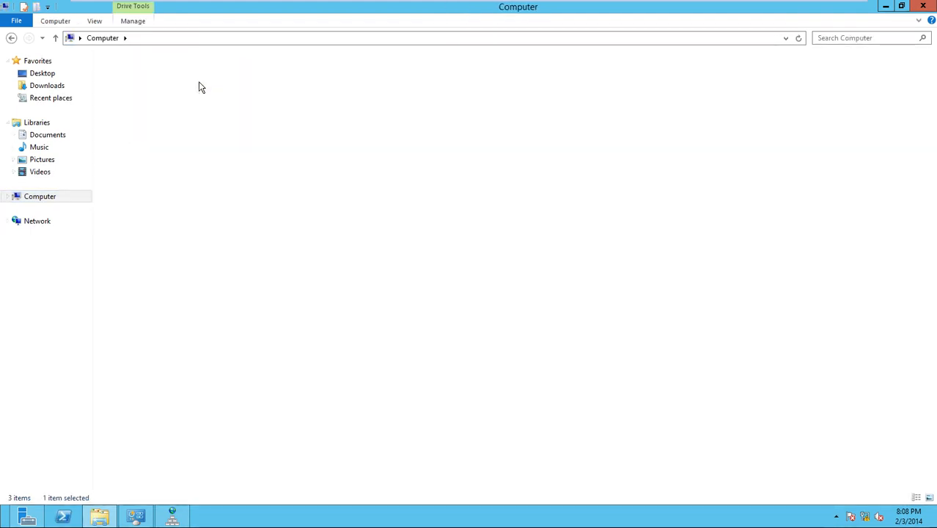
{"action": "right_click", "coordinate": [276, 260]}
- Create a zone-backup folder on C: and paste ct.com.dns into it
{"action": "mouse_move", "coordinate": [336, 367]}
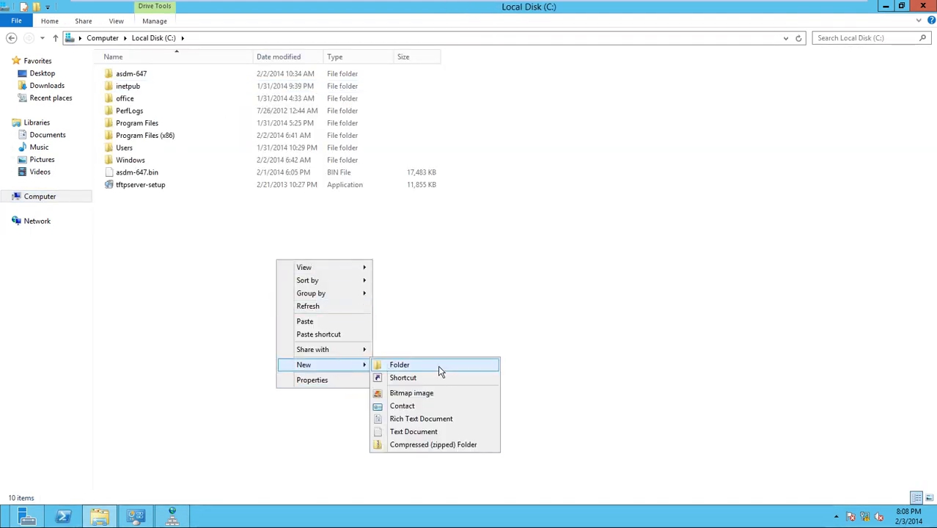
{"action": "left_click", "coordinate": [438, 365]}
{"action": "type", "text": "zone"}
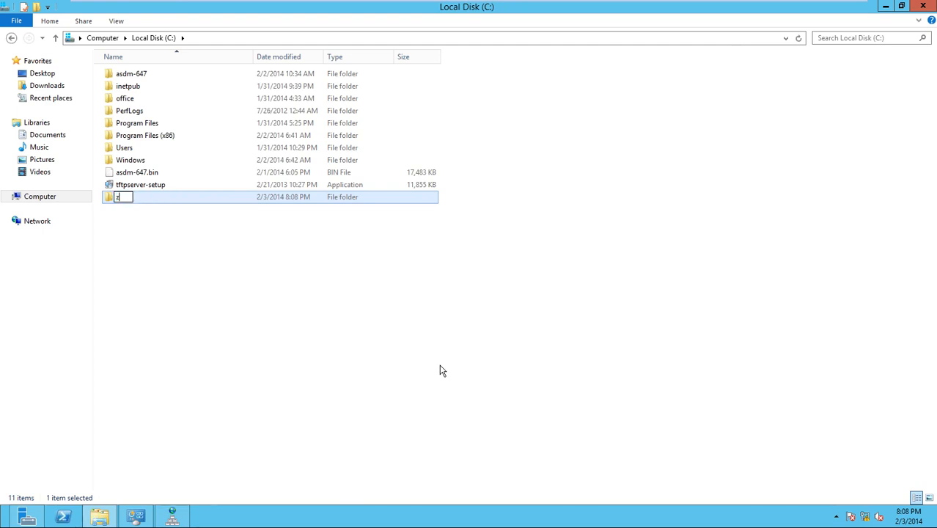
{"action": "type", "text": "backup"}
{"action": "key", "text": "Return"}
{"action": "key", "text": "Return"}
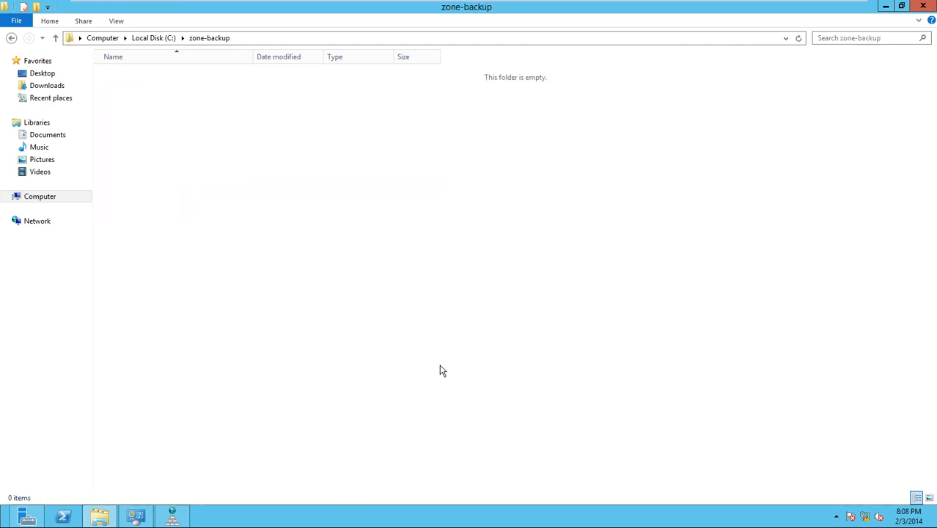
{"action": "key", "text": "ctrl+v"}
{"action": "key", "text": "BackSpace"}
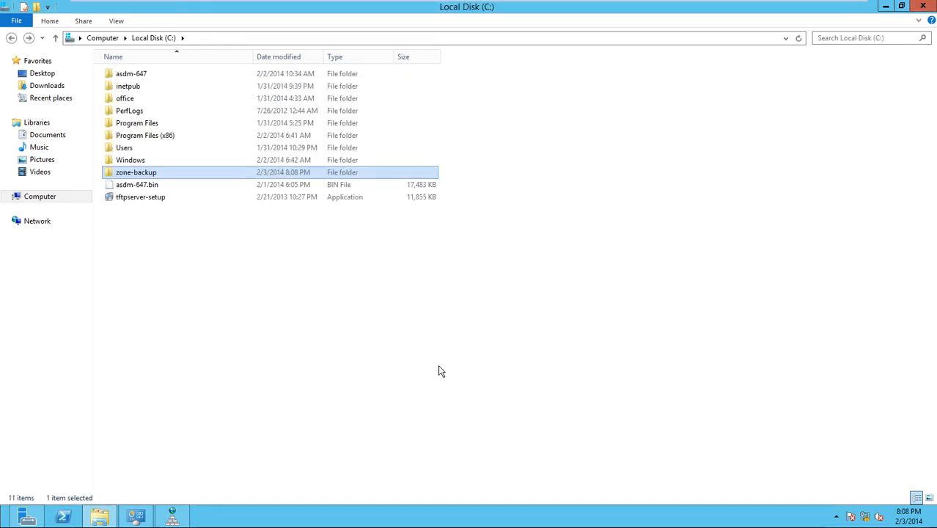
- Share zone-backup, giving Everyone full control of the share
{"action": "right_click", "coordinate": [245, 173]}
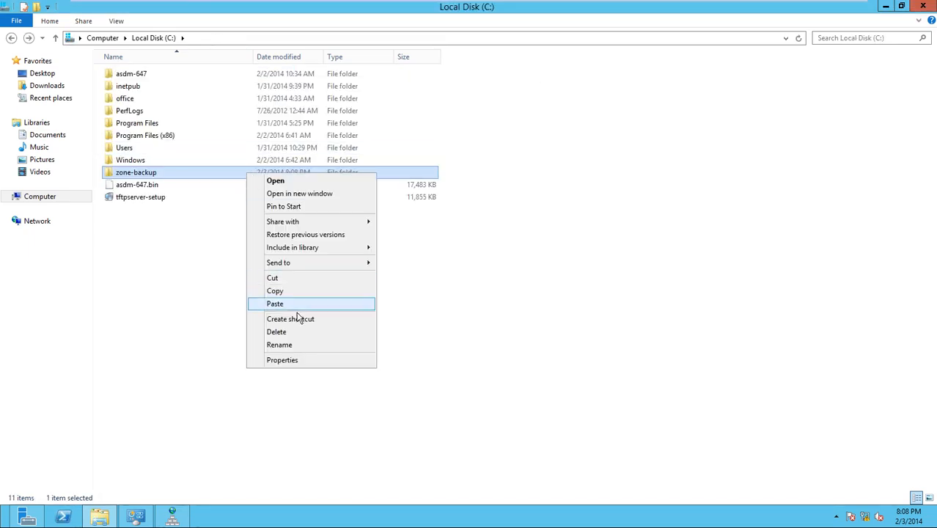
{"action": "left_click", "coordinate": [290, 364]}
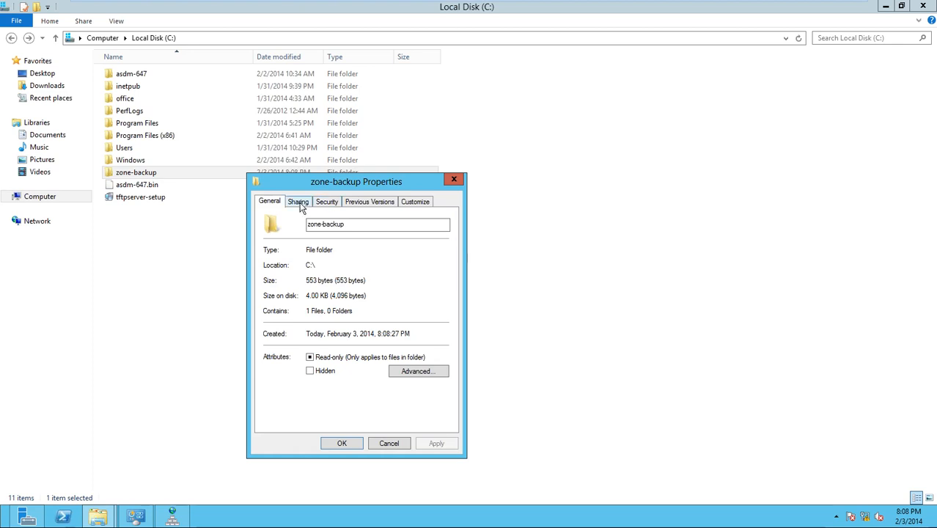
{"action": "left_click", "coordinate": [298, 203]}
{"action": "left_click", "coordinate": [306, 340]}
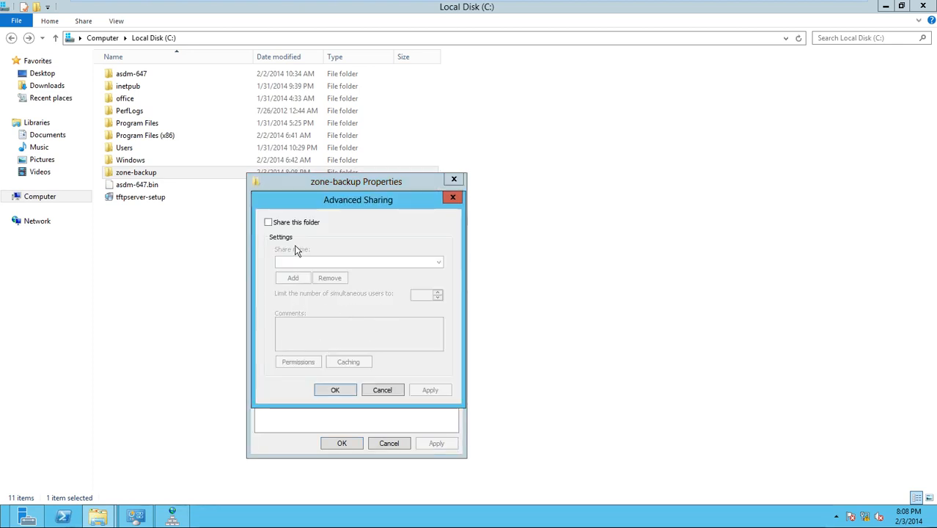
{"action": "left_click", "coordinate": [268, 222]}
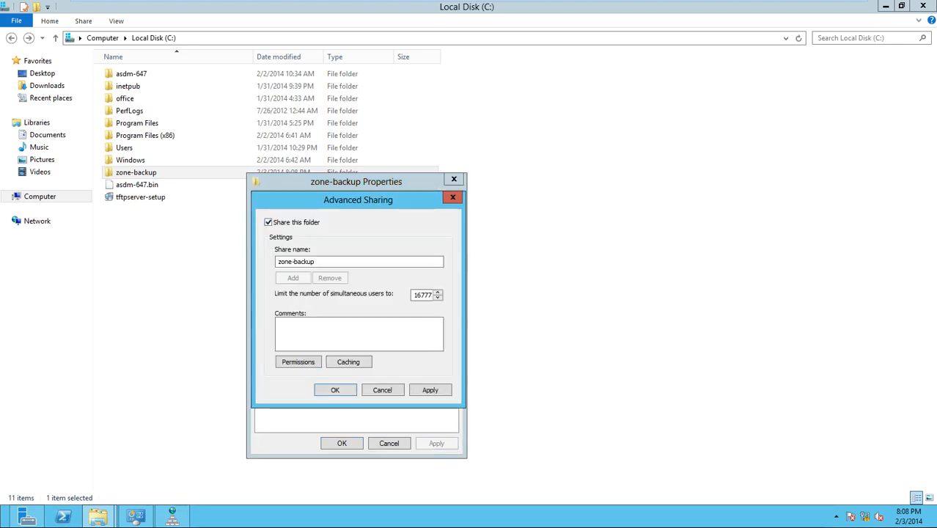
{"action": "left_click", "coordinate": [305, 361]}
{"action": "left_click", "coordinate": [404, 351]}
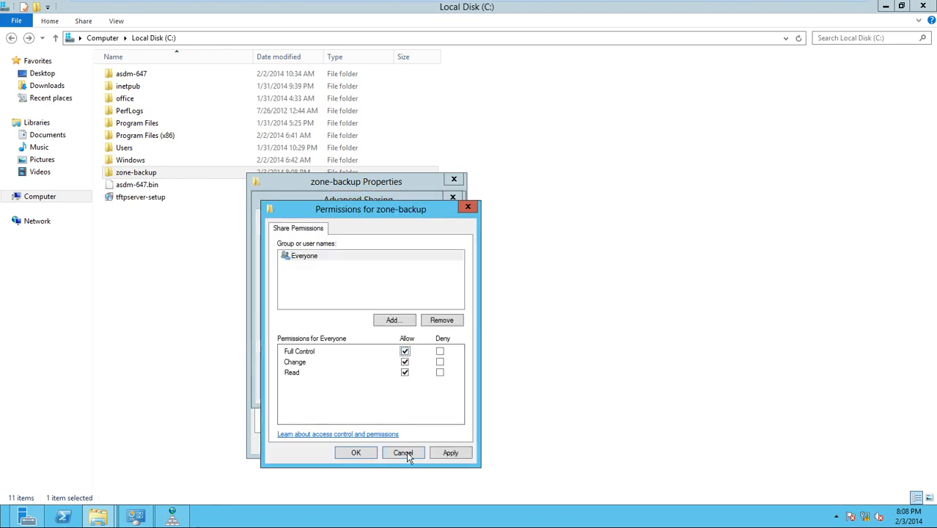
{"action": "left_click", "coordinate": [445, 453]}
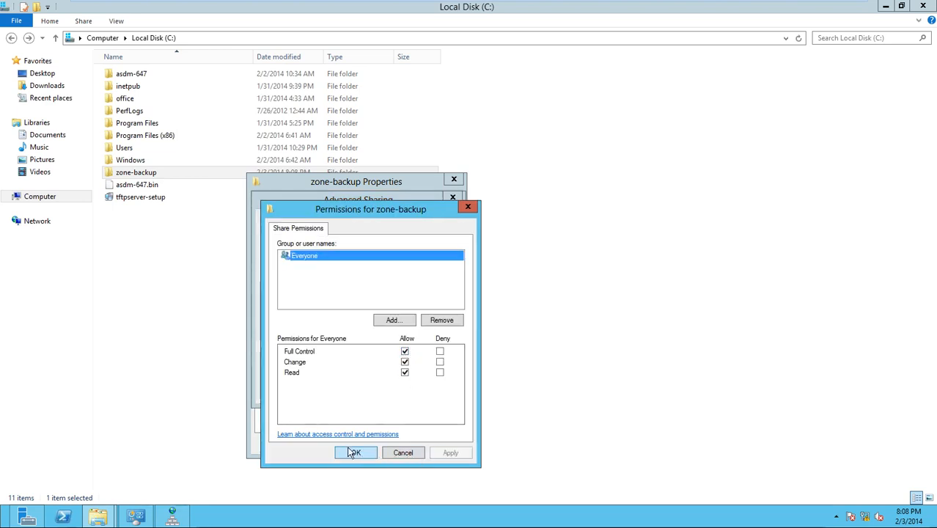
{"action": "left_click", "coordinate": [354, 453]}
{"action": "left_click", "coordinate": [332, 393]}
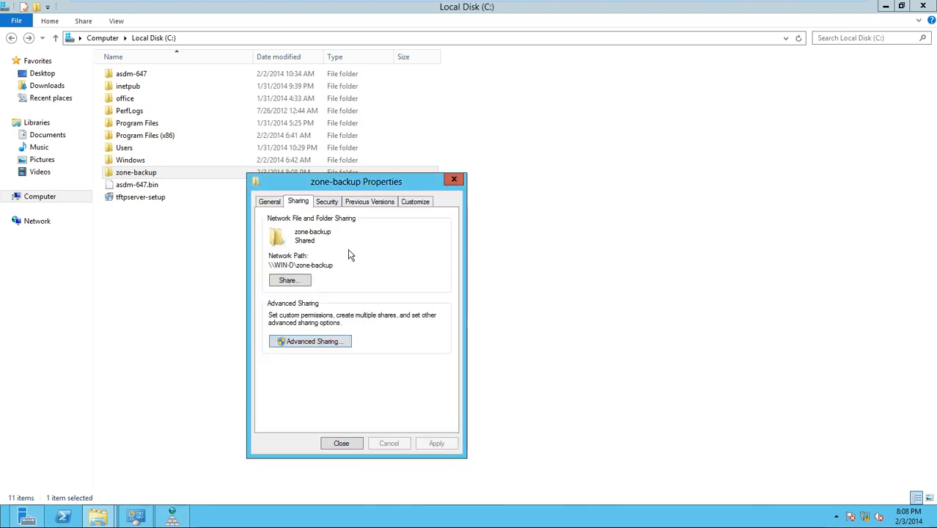
- Add Everyone to zone-backup's security permissions and close Properties
{"action": "left_click", "coordinate": [327, 202]}
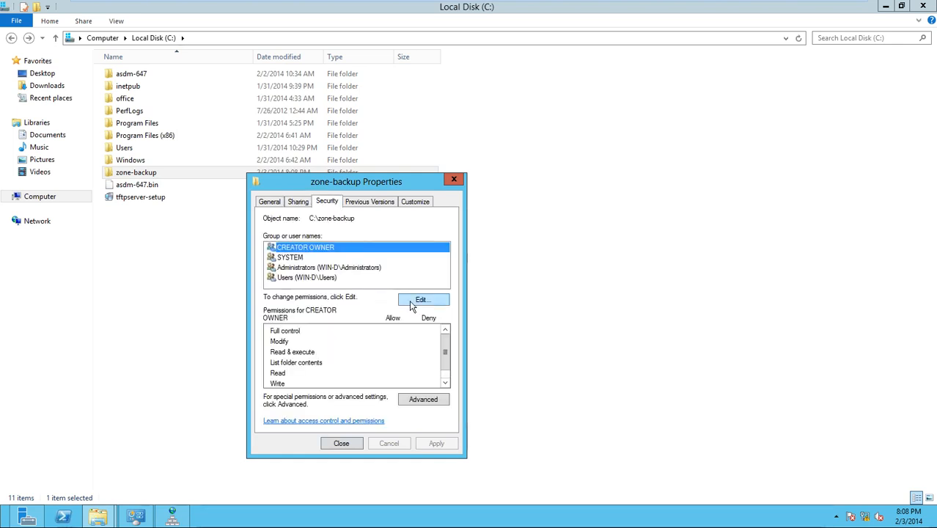
{"action": "left_click", "coordinate": [419, 300]}
{"action": "left_click", "coordinate": [401, 360]}
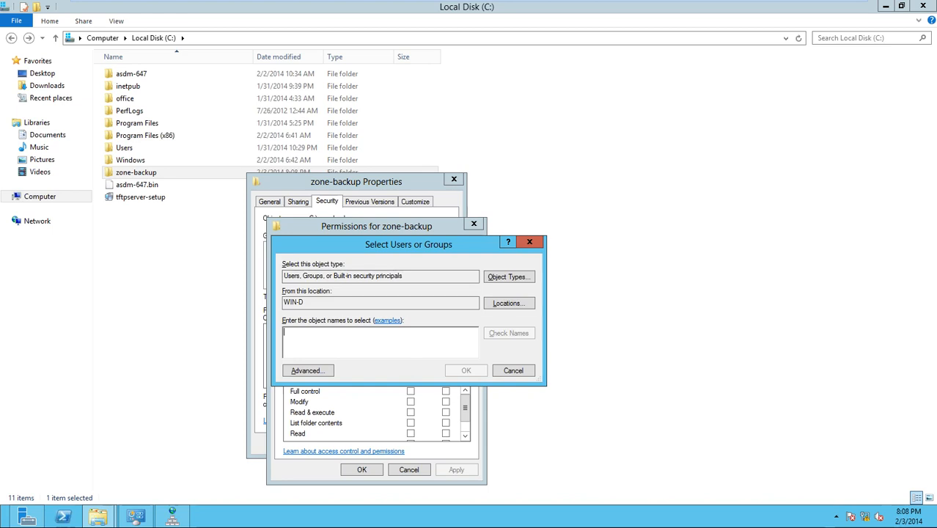
{"action": "type", "text": "everyone"}
{"action": "left_click", "coordinate": [459, 373]}
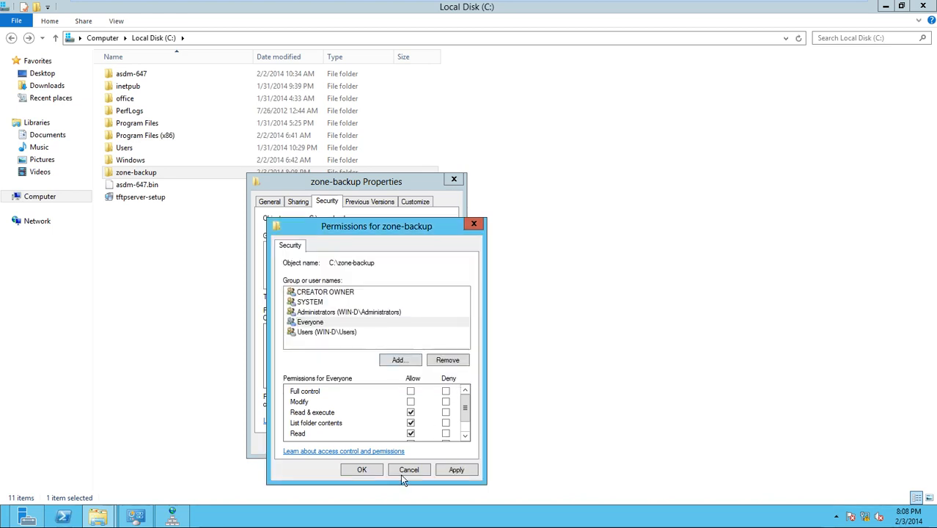
{"action": "left_click", "coordinate": [455, 470]}
{"action": "left_click", "coordinate": [360, 469]}
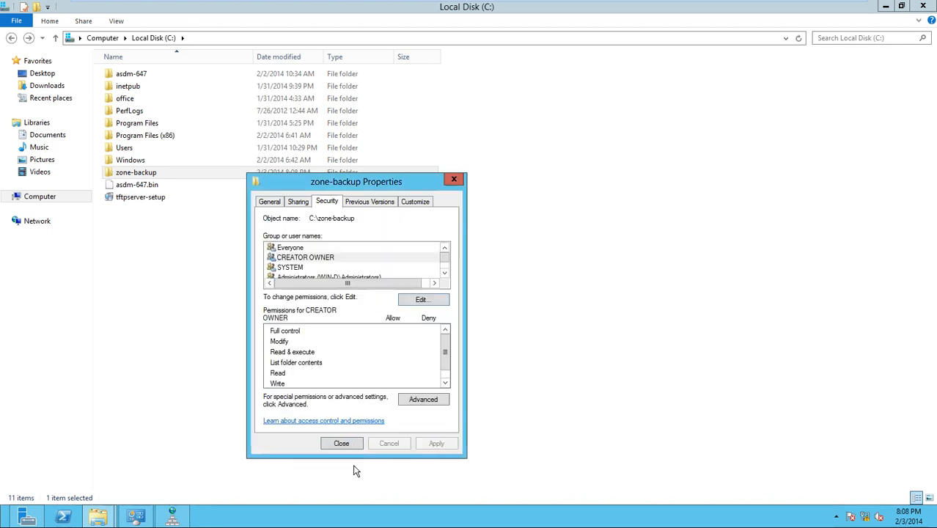
{"action": "left_click", "coordinate": [342, 443]}
- On the dc 2012 machine, open \\192.168.1.100\zone-backup and copy ct.com.dns
{"action": "mouse_move", "coordinate": [565, 5]}
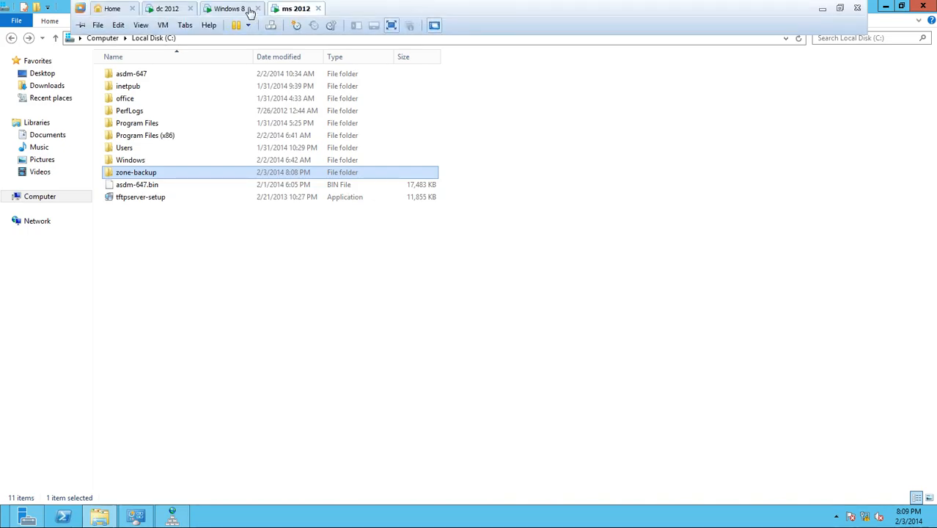
{"action": "left_click", "coordinate": [180, 9]}
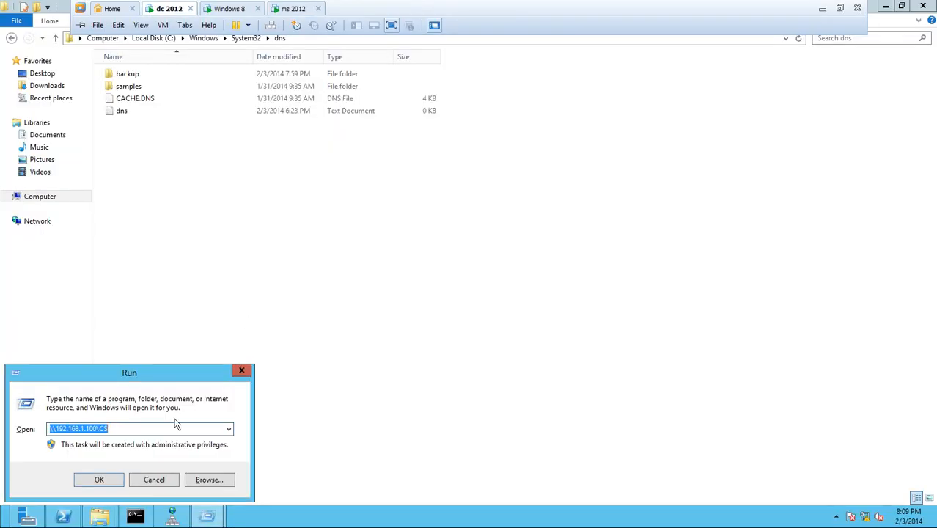
{"action": "left_click", "coordinate": [176, 427]}
{"action": "key", "text": "BackSpace"}
{"action": "key", "text": "BackSpace"}
{"action": "key", "text": "BackSpace"}
{"action": "type", "text": "\\"}
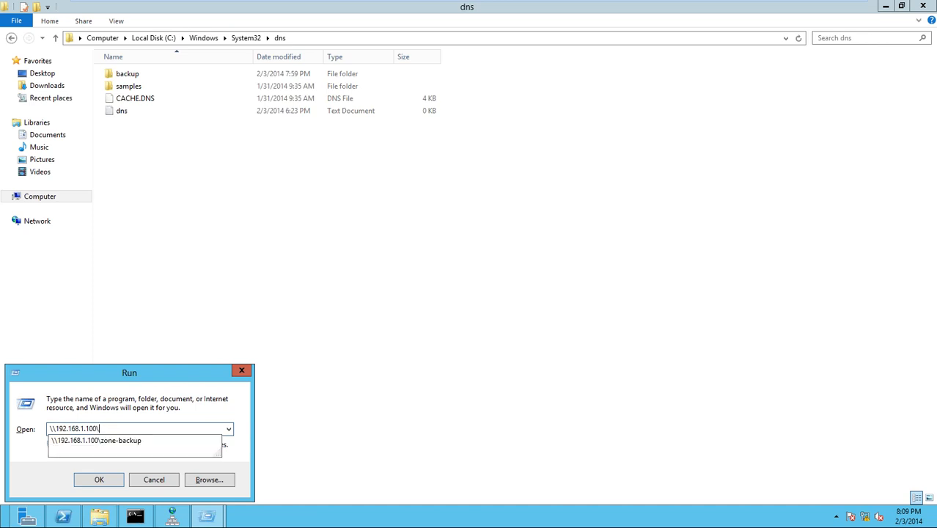
{"action": "key", "text": "Down"}
{"action": "key", "text": "Return"}
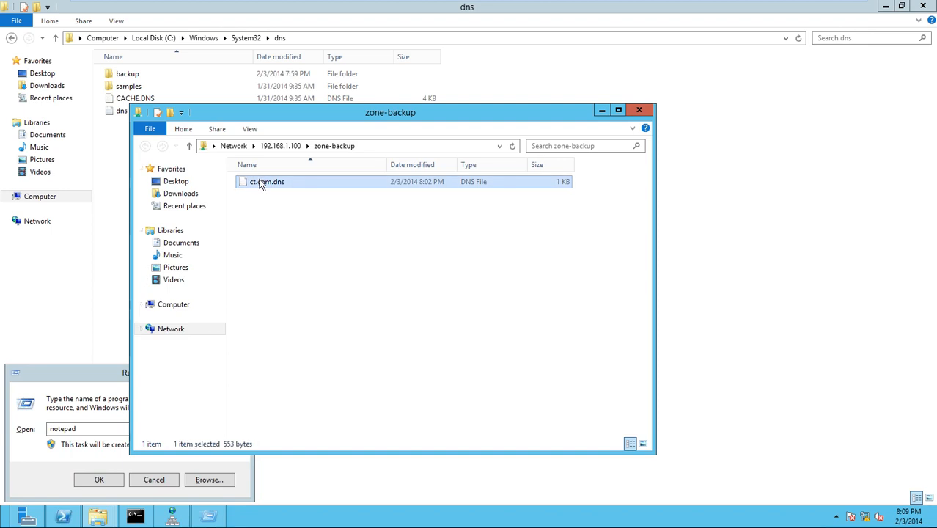
{"action": "right_click", "coordinate": [259, 182]}
{"action": "left_click", "coordinate": [302, 244]}
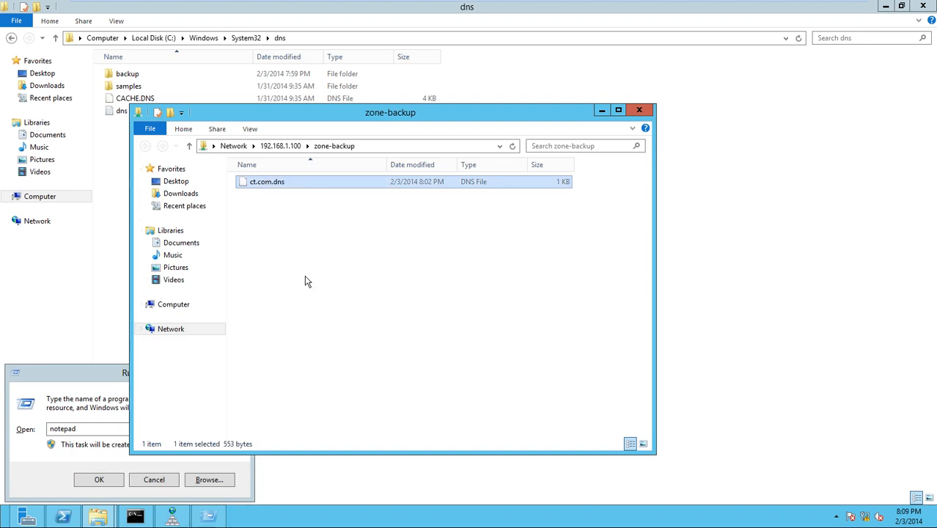
- Close the share and Run windows and open C:\Windows on the DC
{"action": "left_click", "coordinate": [640, 109]}
{"action": "left_click", "coordinate": [242, 371]}
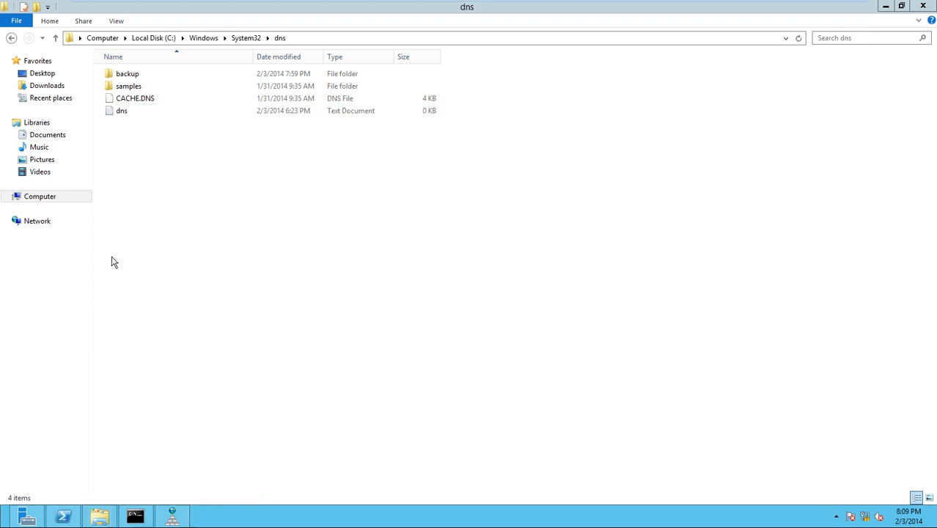
{"action": "left_click", "coordinate": [44, 197]}
{"action": "double_click", "coordinate": [176, 93]}
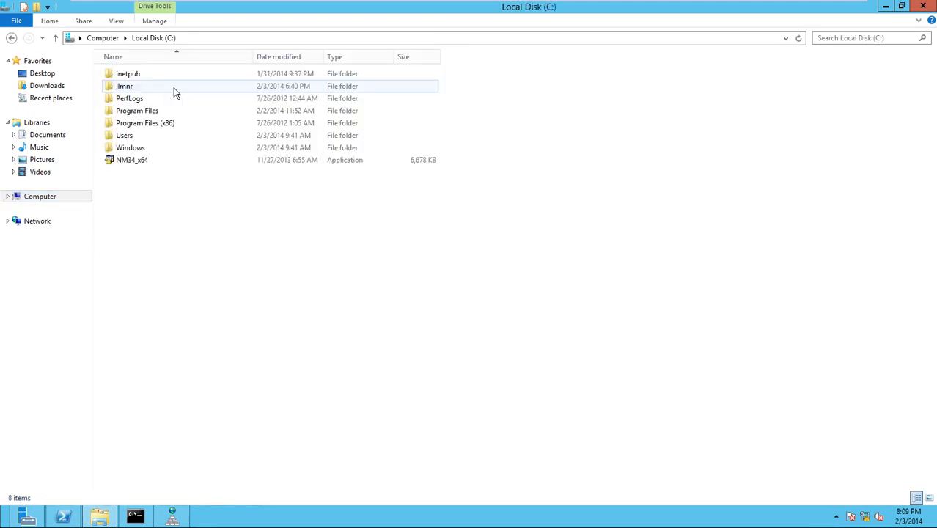
{"action": "double_click", "coordinate": [147, 146]}
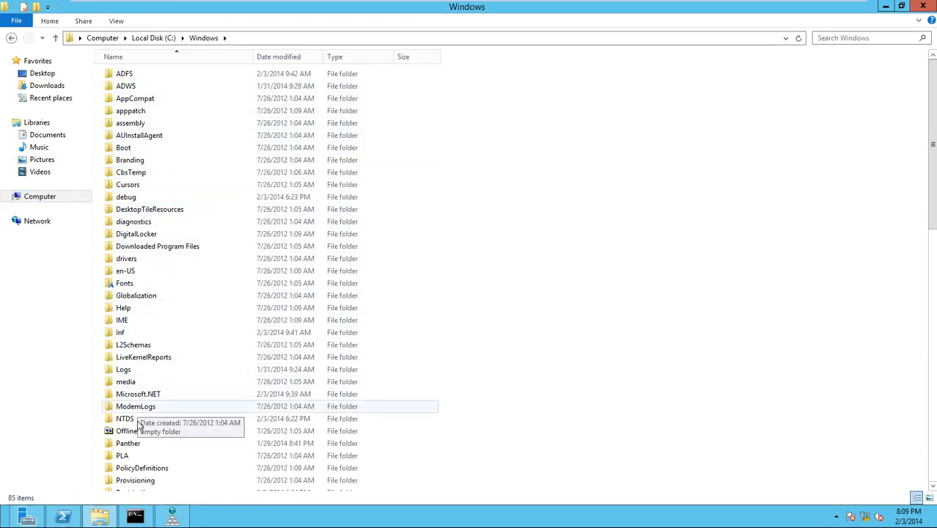
- Paste ct.com.dns into C:\Windows\System32\dns, then bring DNS Manager forward
{"action": "left_click", "coordinate": [147, 383]}
{"action": "scroll", "coordinate": [153, 387], "scroll_direction": "down", "scroll_amount": 6}
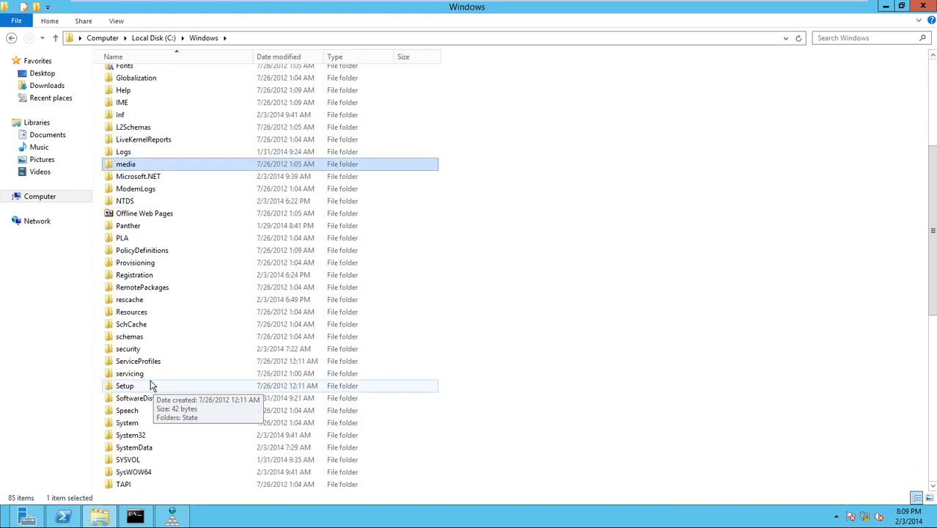
{"action": "scroll", "coordinate": [151, 384], "scroll_direction": "down", "scroll_amount": 4}
{"action": "left_click", "coordinate": [142, 290]}
{"action": "double_click", "coordinate": [143, 289]}
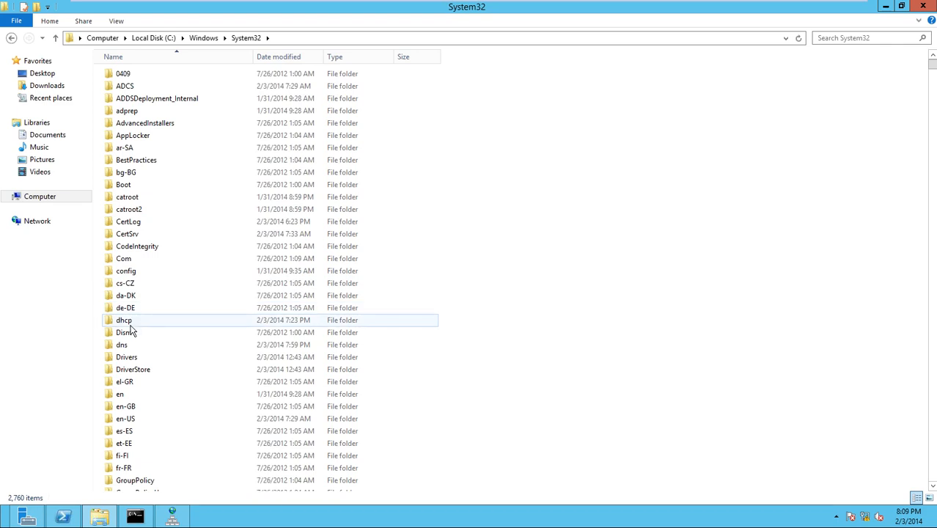
{"action": "double_click", "coordinate": [130, 345]}
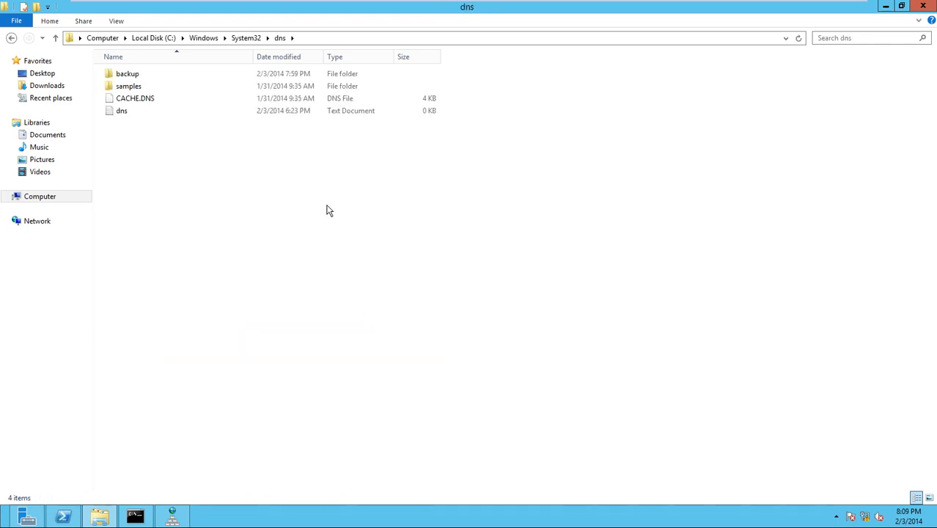
{"action": "right_click", "coordinate": [321, 212]}
{"action": "left_click", "coordinate": [377, 286]}
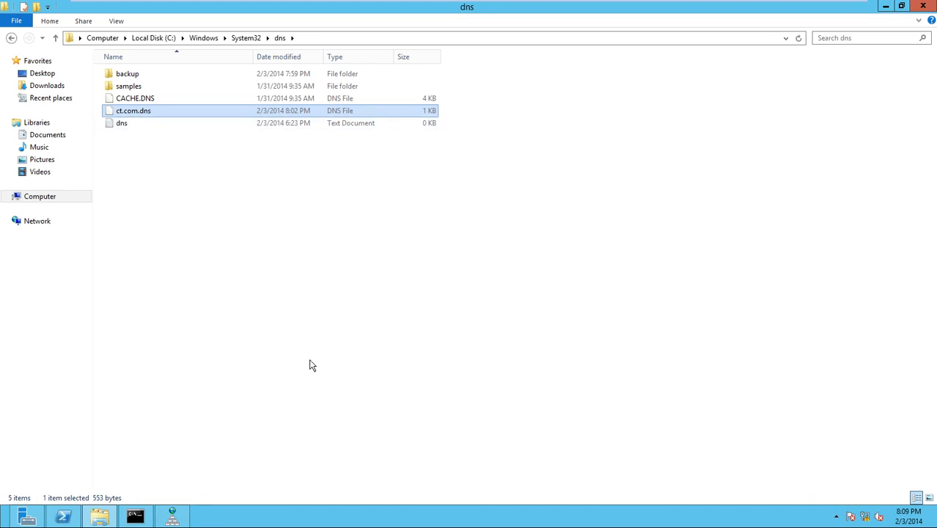
{"action": "left_click", "coordinate": [186, 519]}
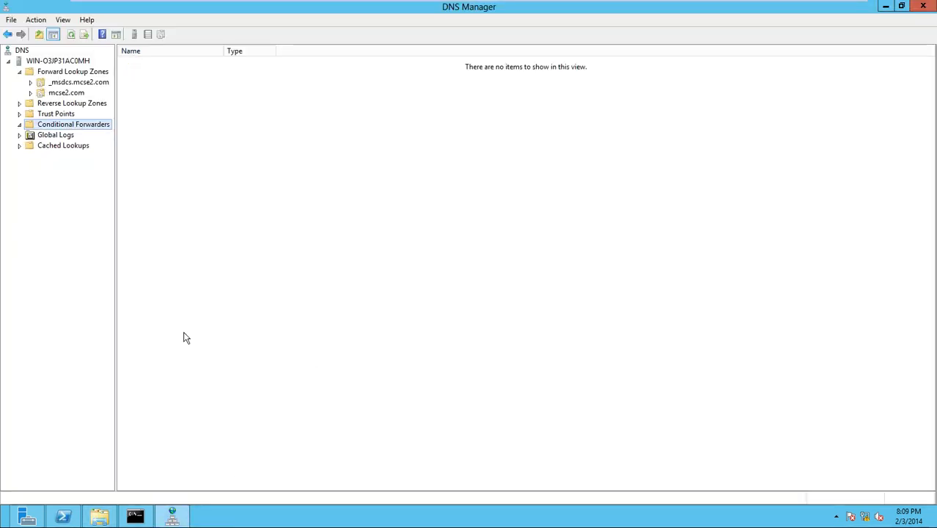
- Start a new primary forward zone that is not stored in Active Directory
{"action": "right_click", "coordinate": [77, 71]}
{"action": "left_click", "coordinate": [88, 78]}
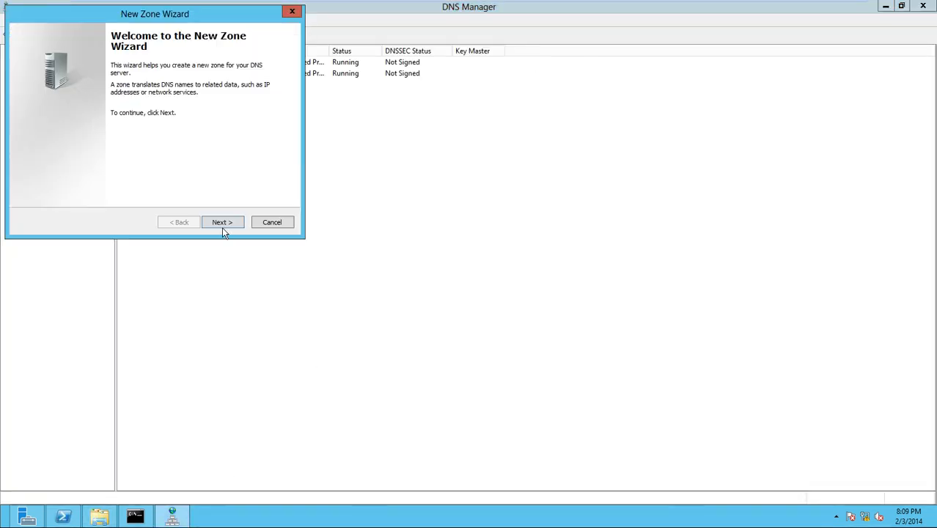
{"action": "left_click", "coordinate": [221, 222]}
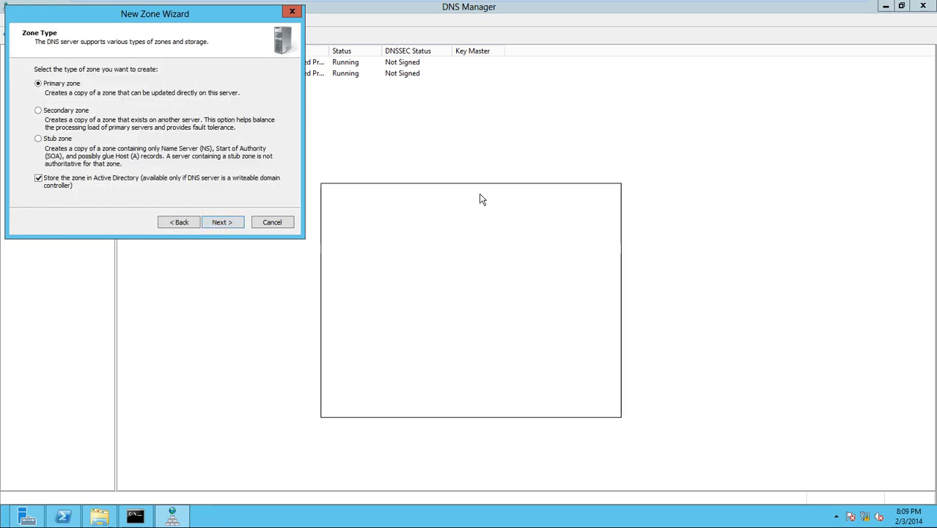
{"action": "left_click_drag", "start_coordinate": [513, 185], "coordinate": [512, 185]}
{"action": "left_click", "coordinate": [394, 348]}
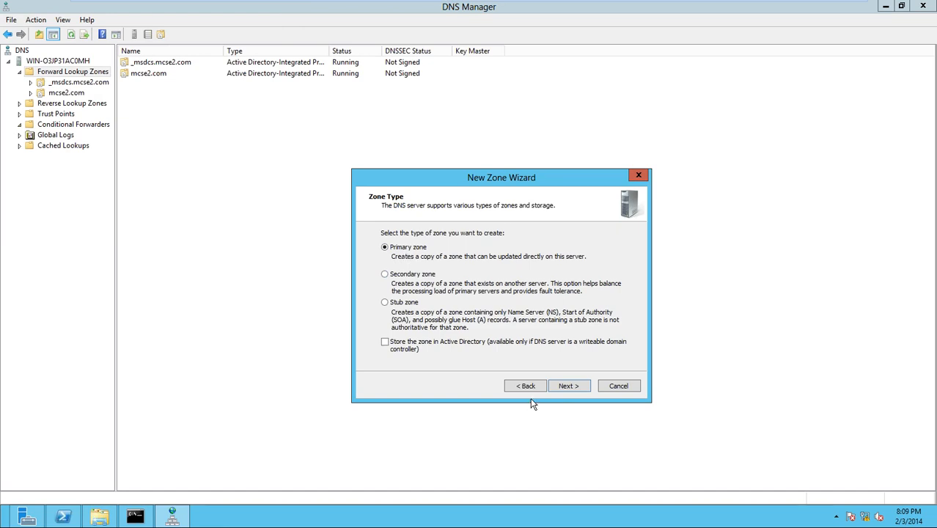
{"action": "left_click", "coordinate": [562, 390]}
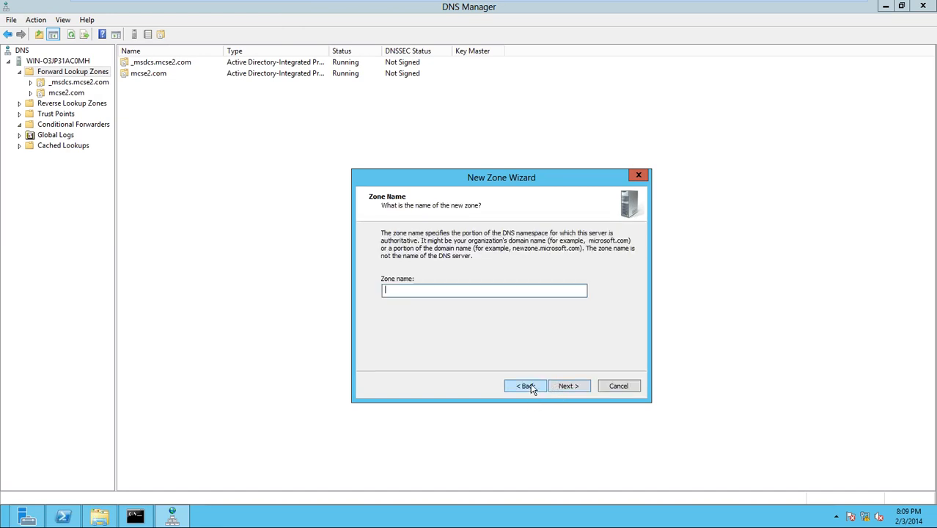
- Name it ct.com, use the existing ct.com.dns file, disallow dynamic updates, finish, and view its records
{"action": "left_click", "coordinate": [537, 387]}
{"action": "left_click", "coordinate": [561, 385]}
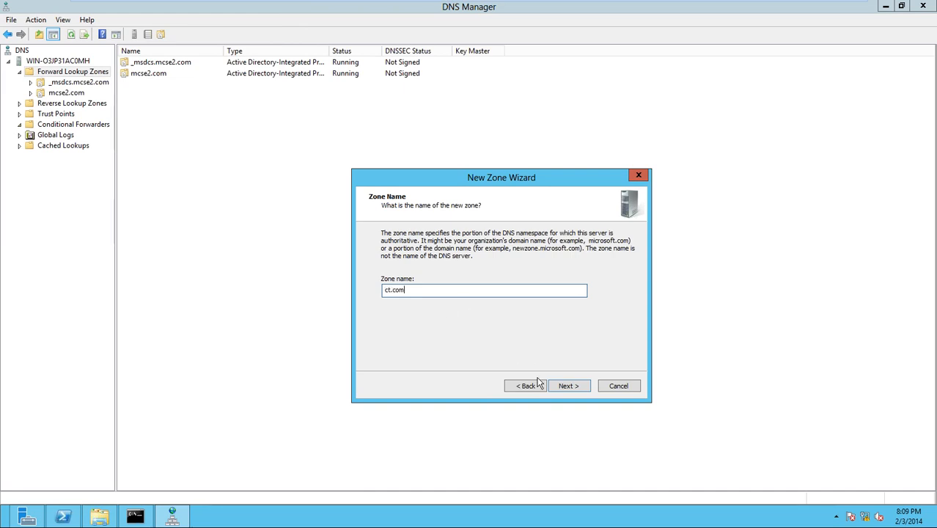
{"action": "left_click", "coordinate": [565, 387]}
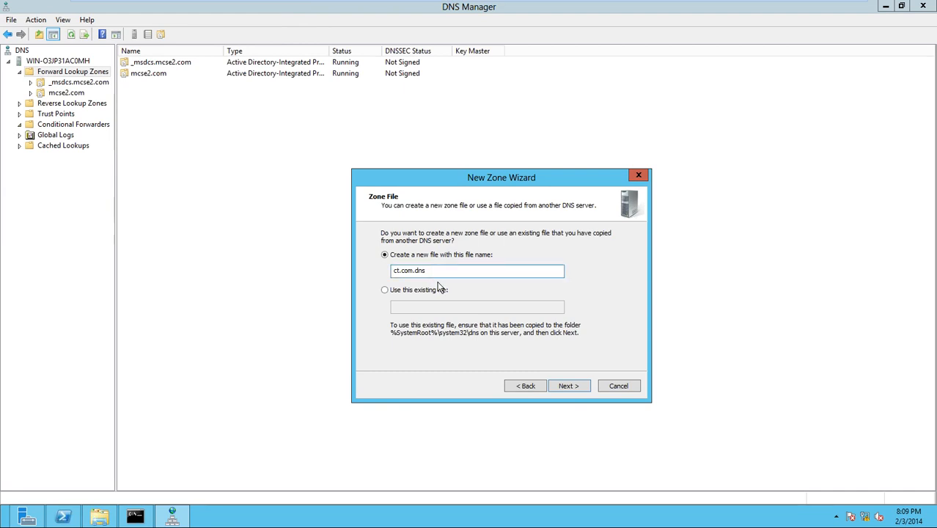
{"action": "left_click", "coordinate": [386, 291]}
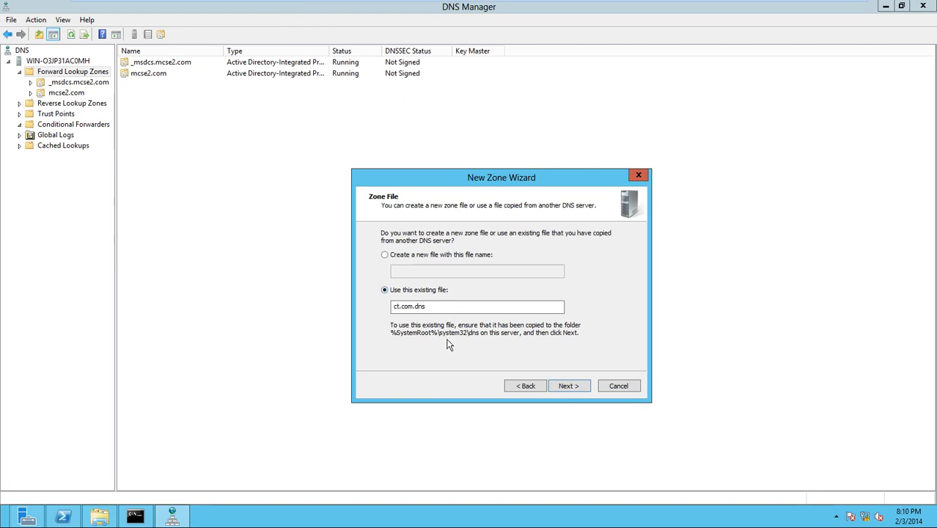
{"action": "left_click", "coordinate": [570, 386]}
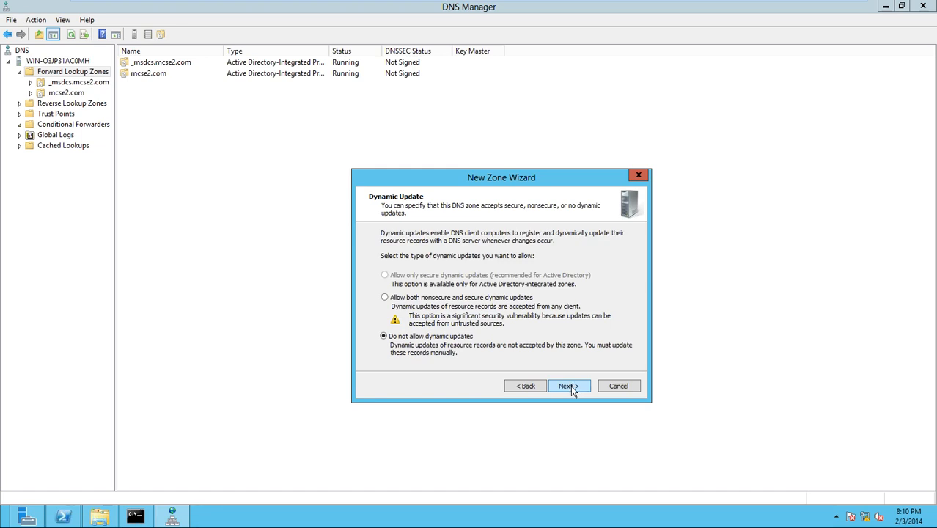
{"action": "left_click", "coordinate": [571, 385]}
{"action": "left_click", "coordinate": [571, 386]}
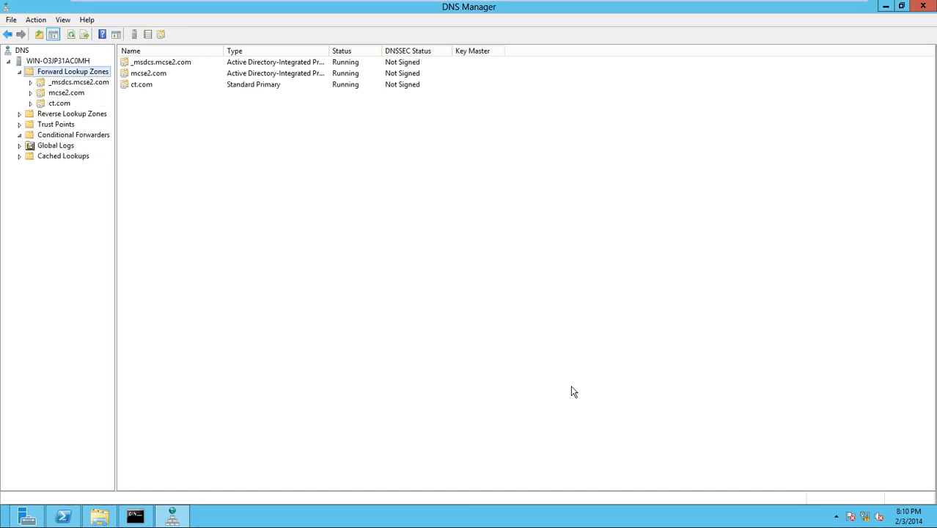
{"action": "left_click", "coordinate": [62, 103]}
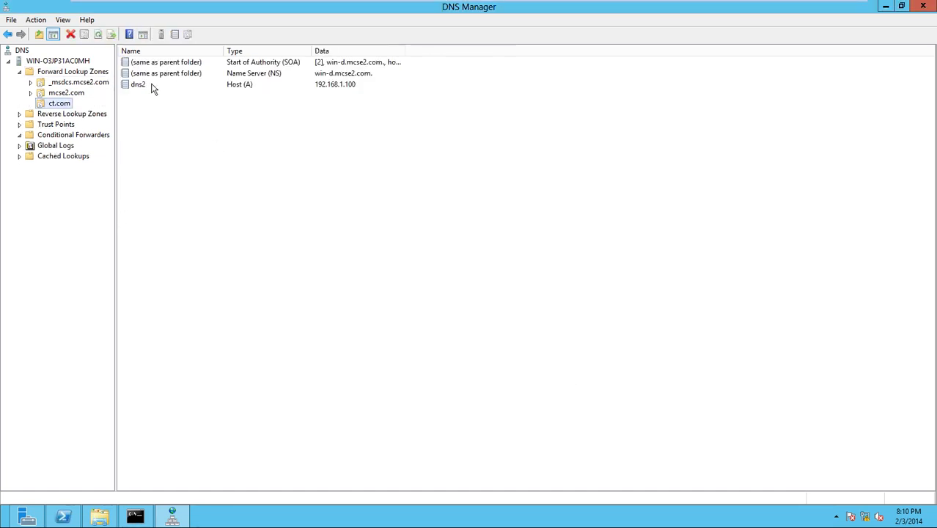
{"action": "left_click", "coordinate": [151, 86]}
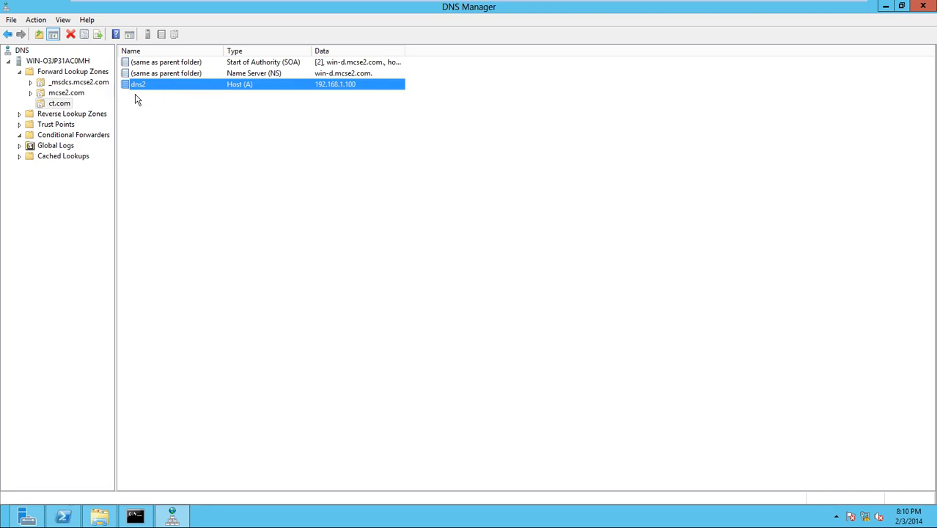
{"action": "double_click", "coordinate": [165, 85]}
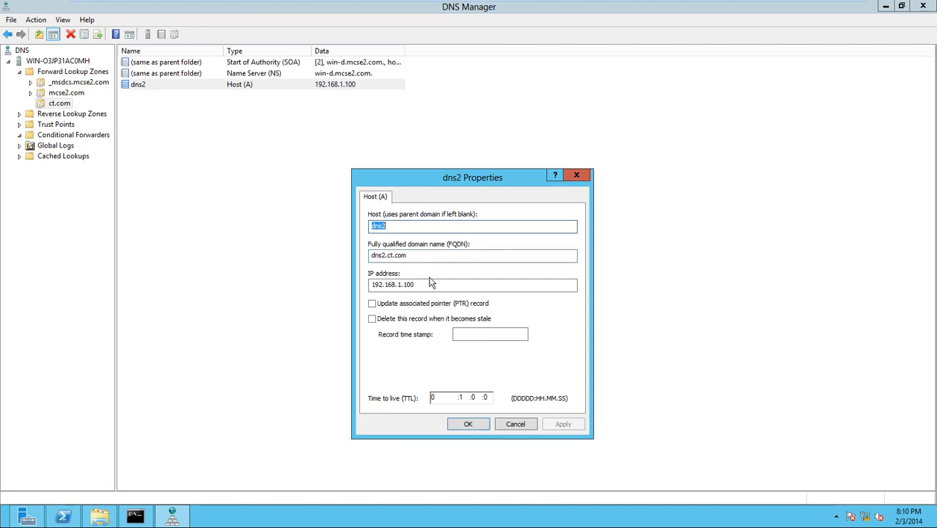
{"action": "left_click", "coordinate": [308, 291]}
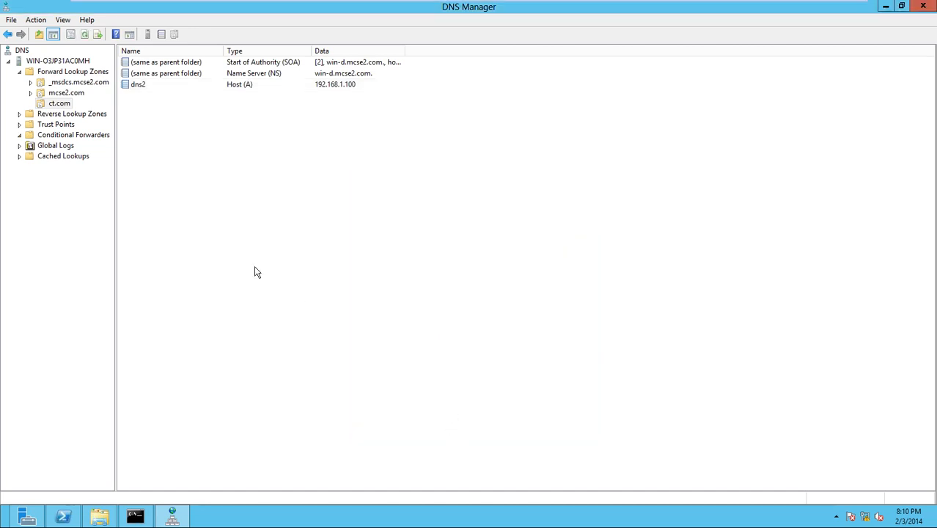
{"action": "left_click", "coordinate": [64, 105]}
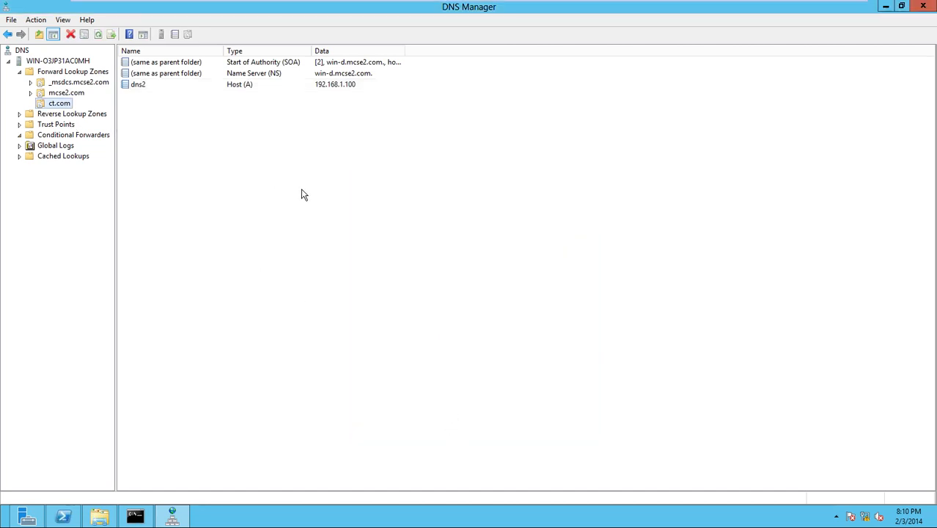